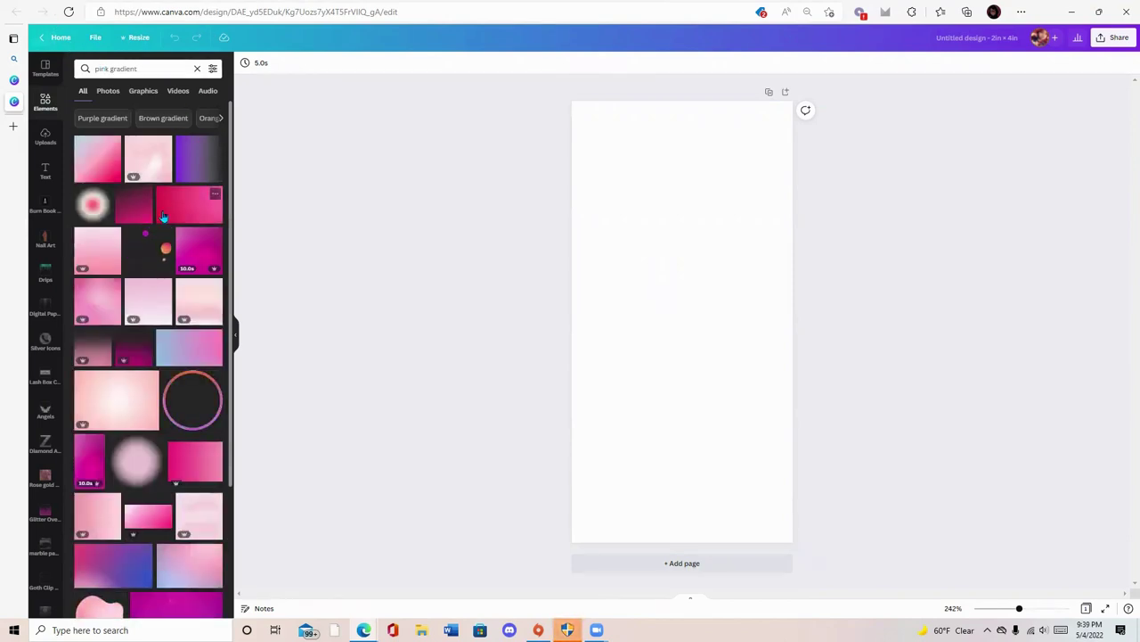
Step: Filter the pink gradient results to Pro elements and stretch a white-to-pink gradient over the whole page
{"action": "left_click", "coordinate": [212, 69]}
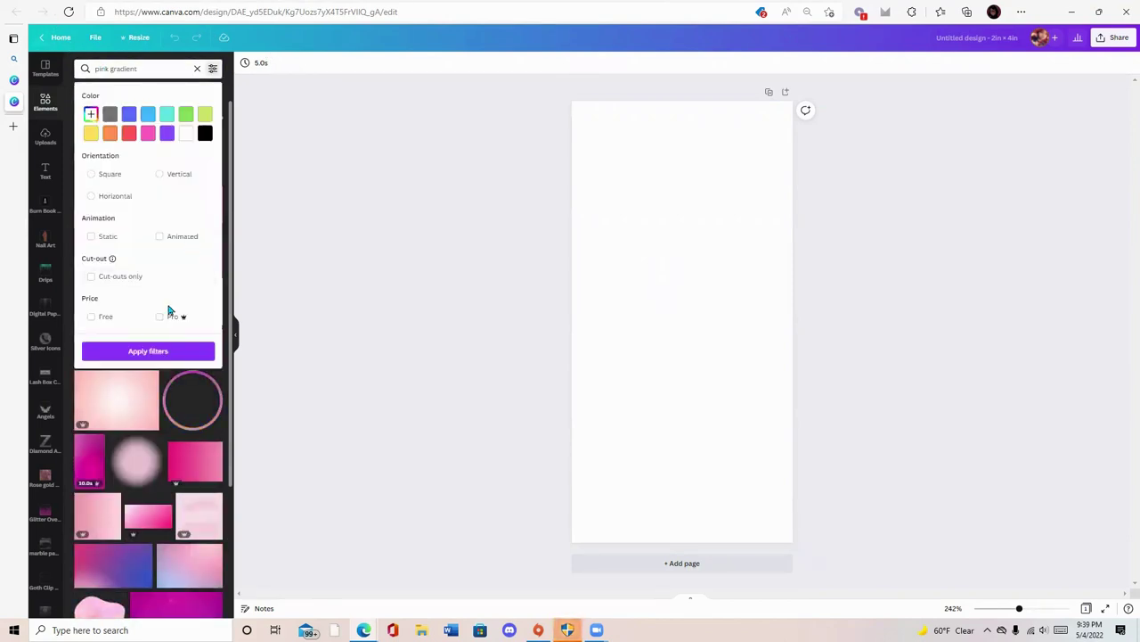
{"action": "left_click", "coordinate": [160, 317]}
{"action": "left_click", "coordinate": [159, 351]}
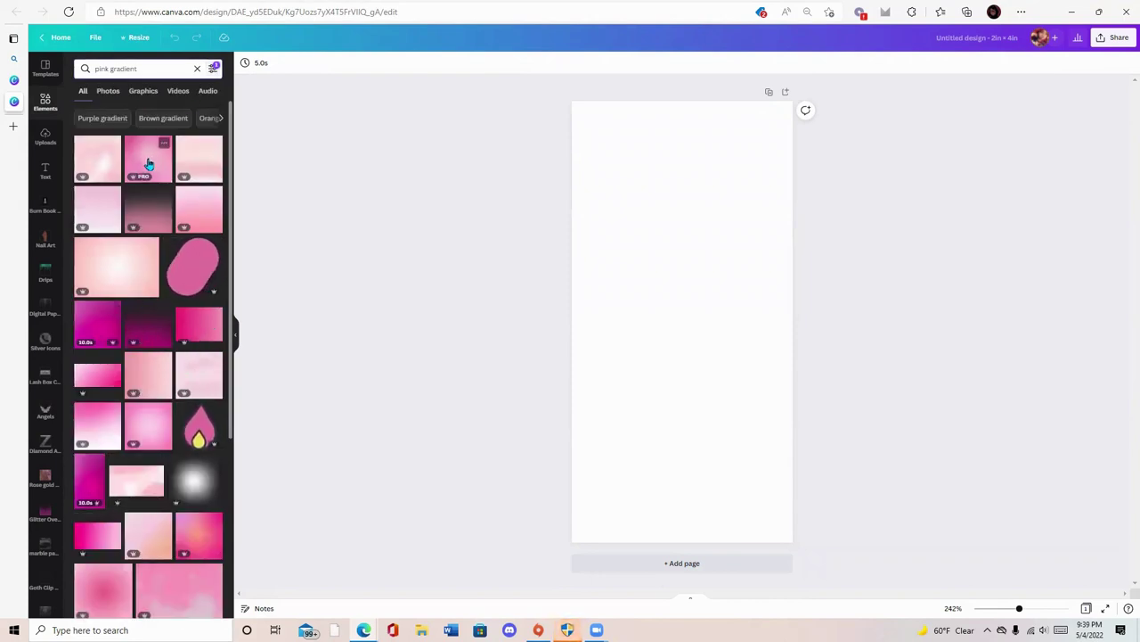
{"action": "left_click_drag", "start_coordinate": [148, 164], "coordinate": [611, 186]}
{"action": "left_click_drag", "start_coordinate": [750, 190], "coordinate": [793, 199]}
{"action": "left_click_drag", "start_coordinate": [682, 278], "coordinate": [669, 542]}
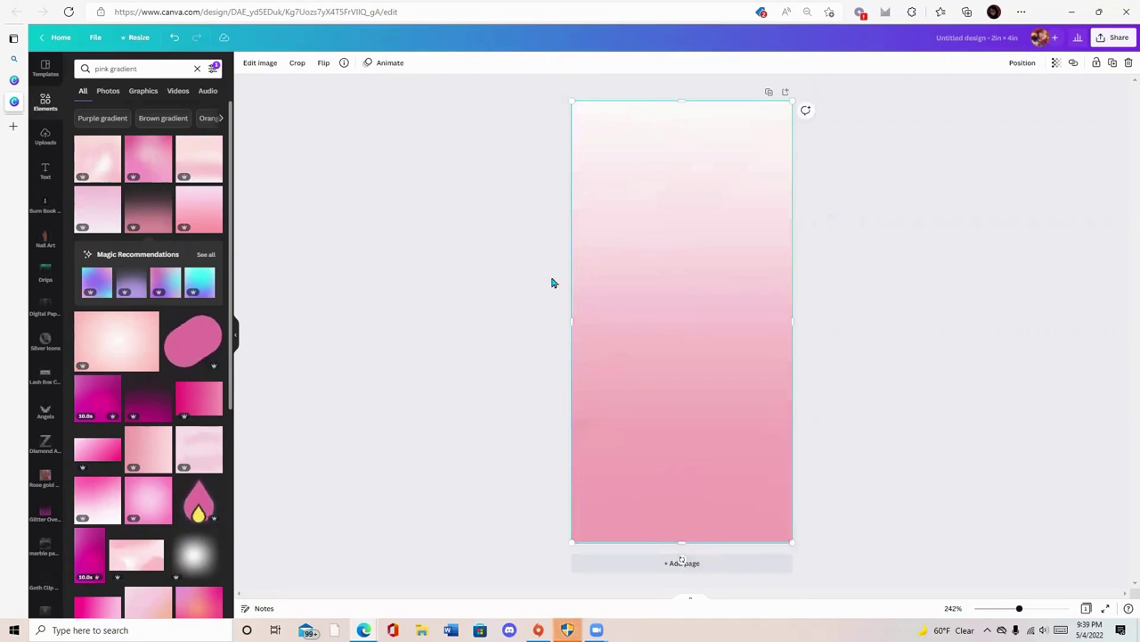
{"action": "left_click", "coordinate": [552, 283]}
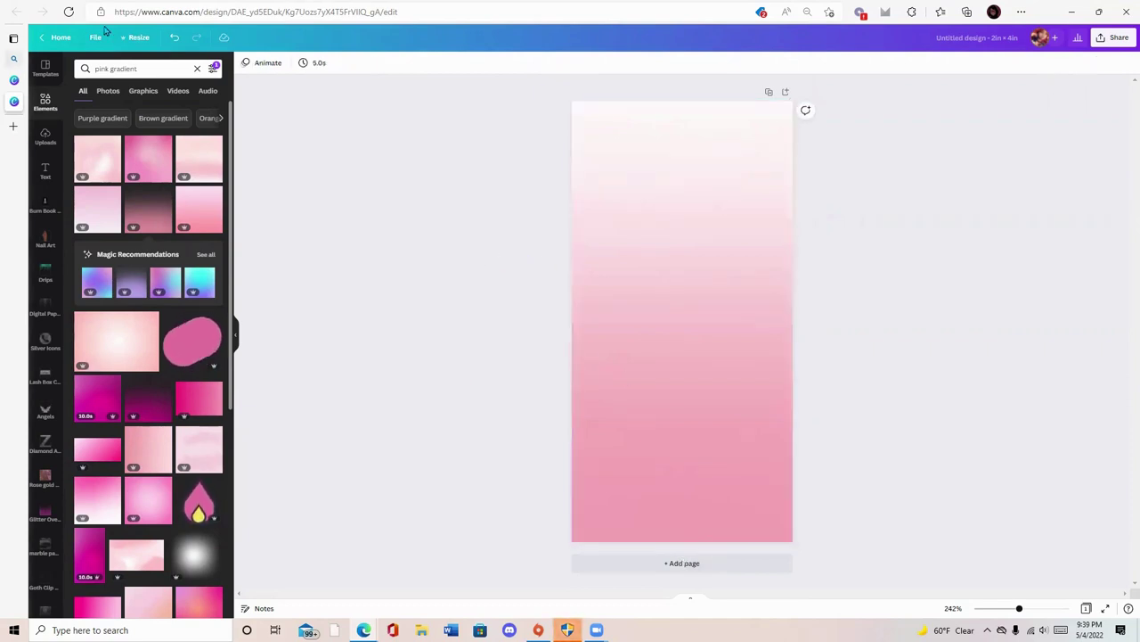
Step: Search the elements for "metallic" and add the rose gold metallic texture, enlarged to cover the whole page
{"action": "left_click", "coordinate": [134, 69]}
{"action": "left_click_drag", "start_coordinate": [95, 70], "coordinate": [133, 71]}
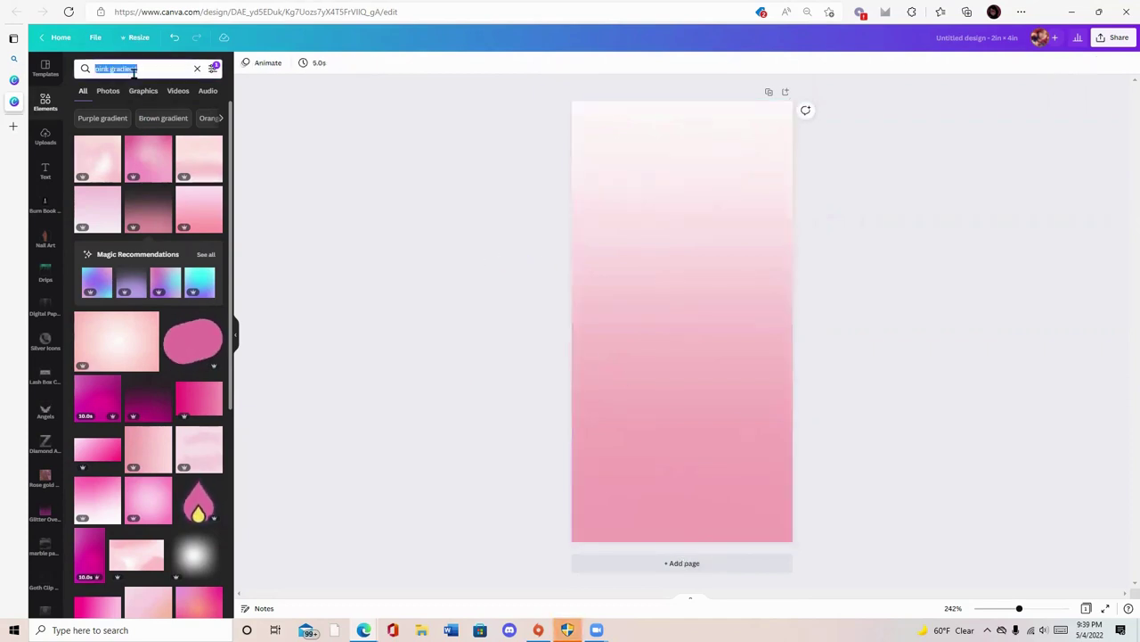
{"action": "type", "text": "metall"}
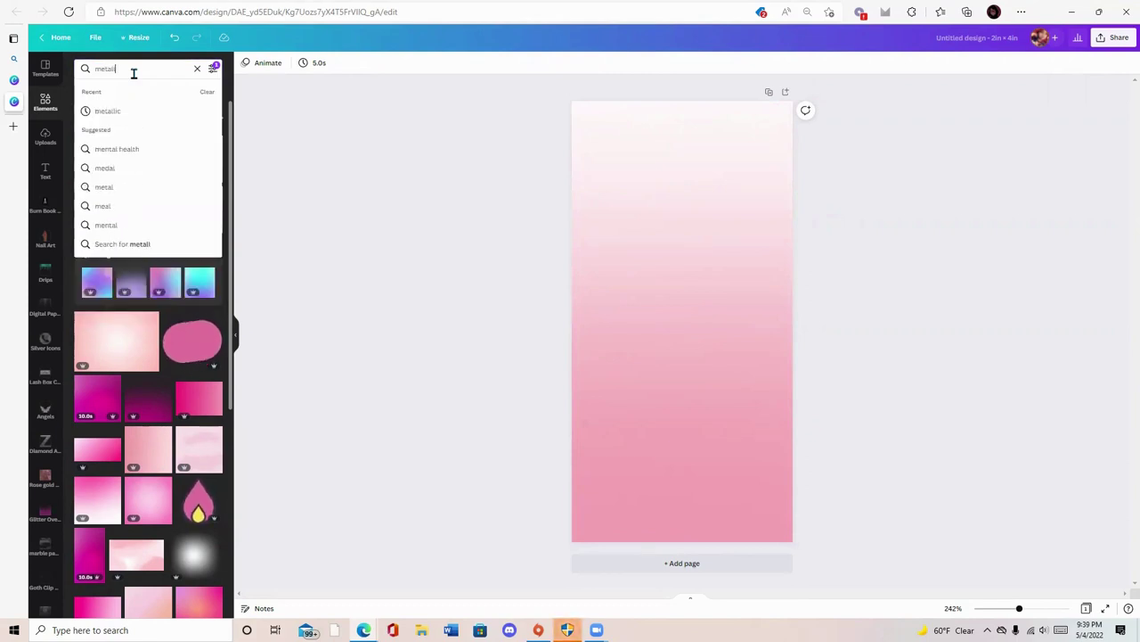
{"action": "type", "text": "ic"}
{"action": "key", "text": "Return"}
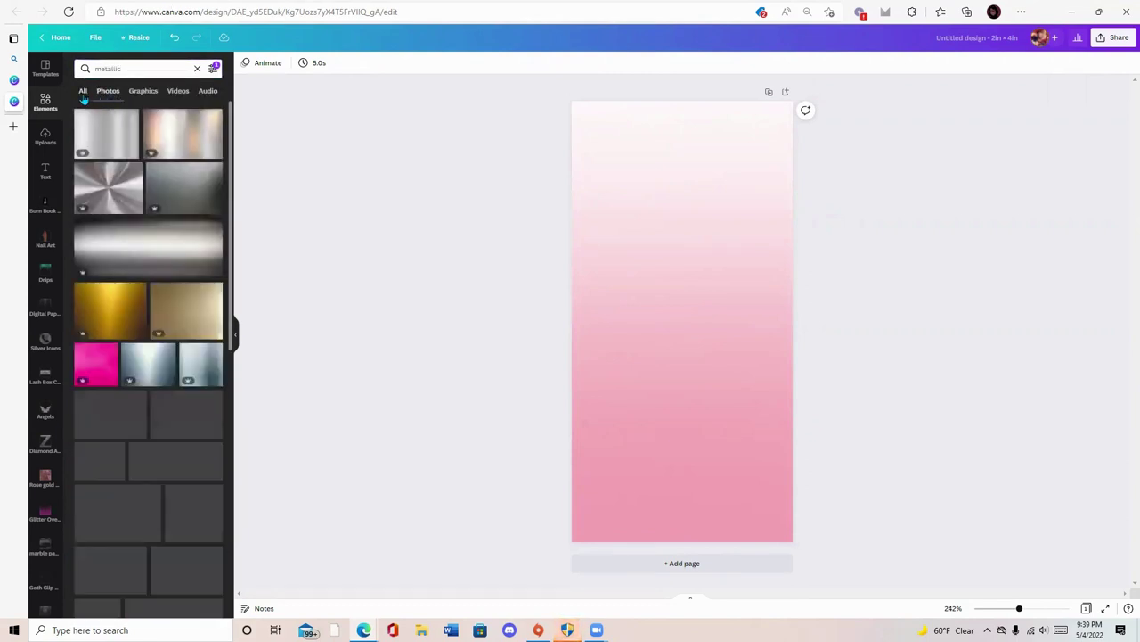
{"action": "left_click", "coordinate": [89, 156]}
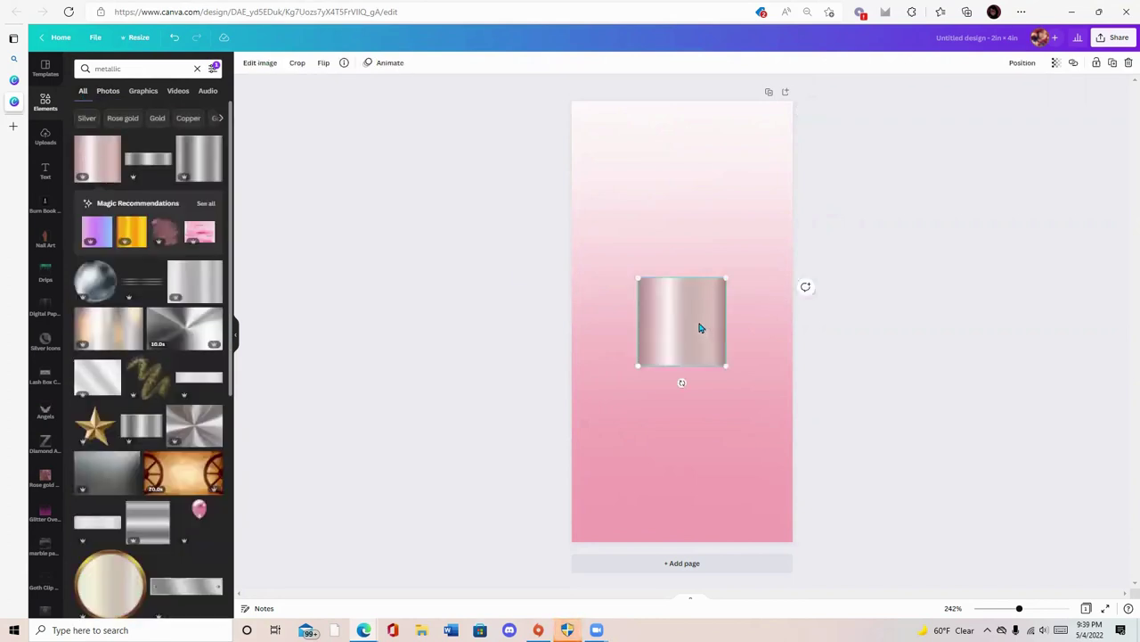
{"action": "left_click_drag", "start_coordinate": [700, 327], "coordinate": [640, 151]}
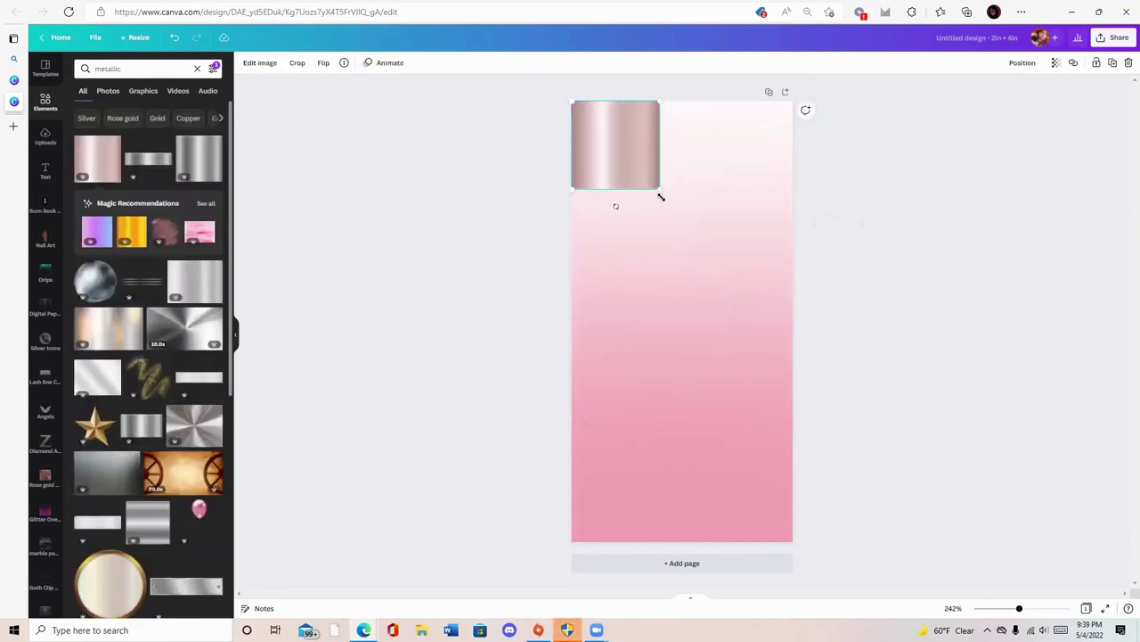
{"action": "left_click_drag", "start_coordinate": [660, 196], "coordinate": [967, 609]}
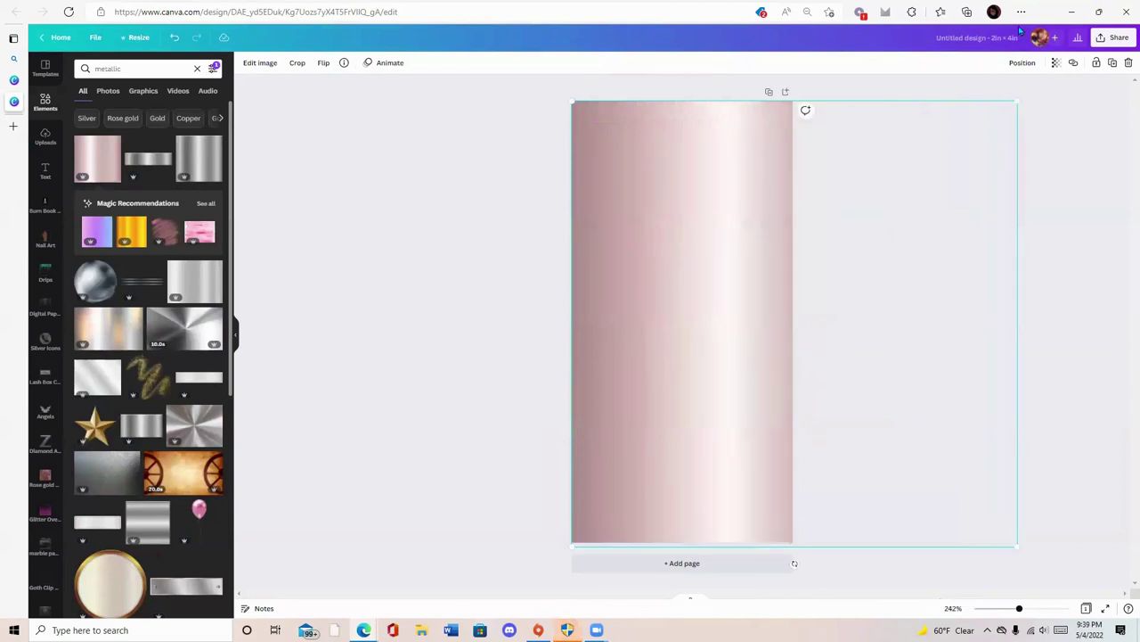
Step: Set the metallic texture's transparency to about 55 so it blends with the pink gradient
{"action": "left_click", "coordinate": [1054, 65]}
{"action": "left_click_drag", "start_coordinate": [1056, 106], "coordinate": [1013, 142]}
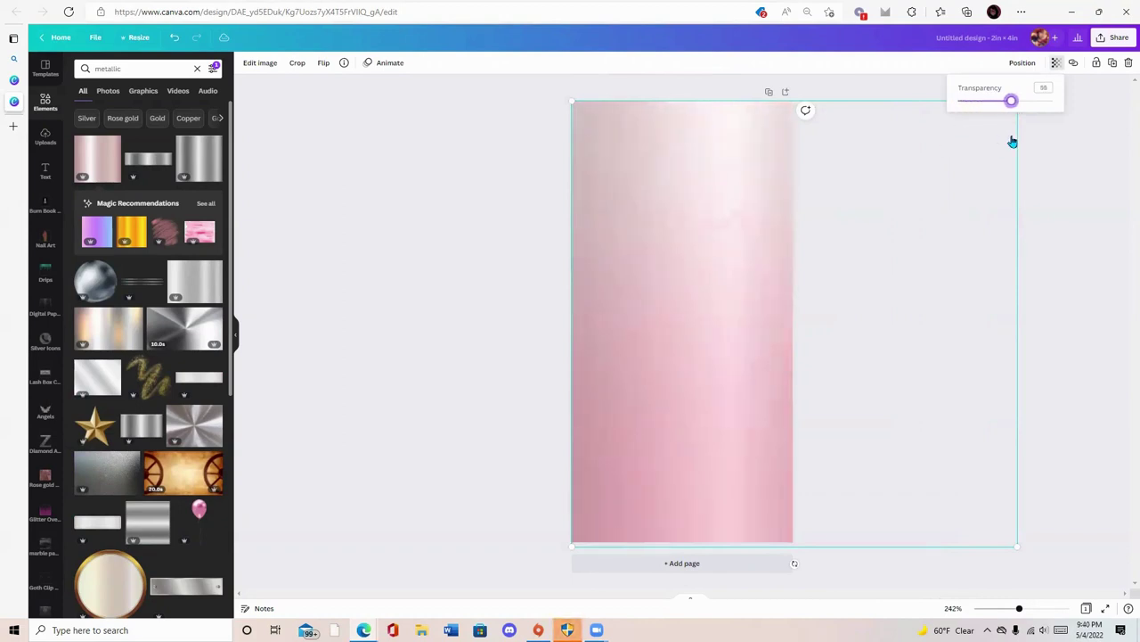
{"action": "left_click", "coordinate": [497, 250]}
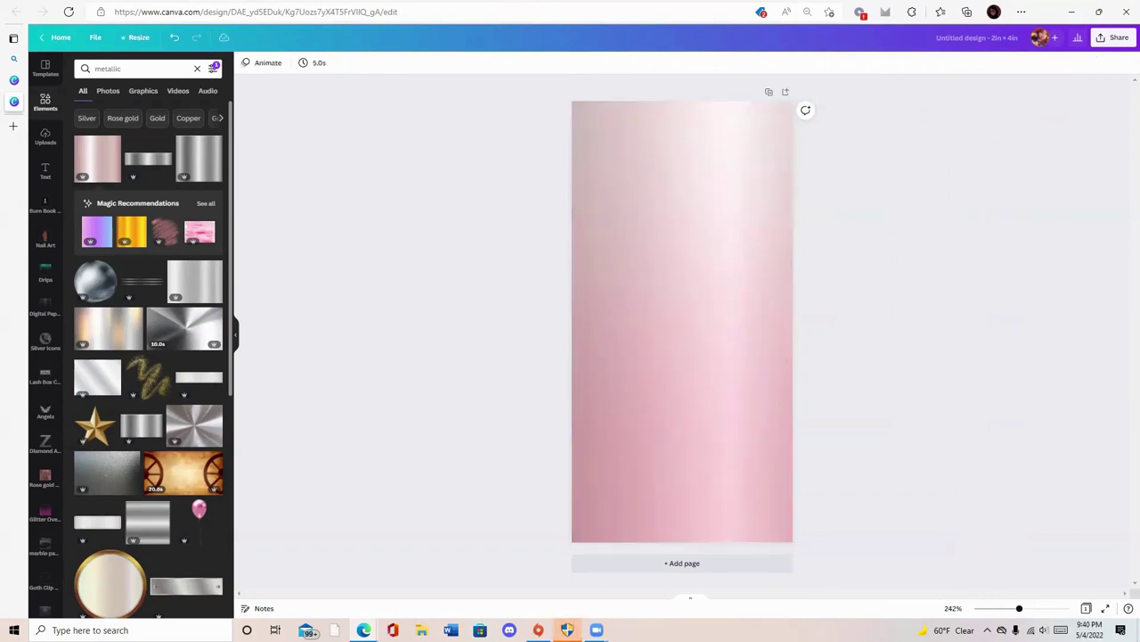
Step: Insert the black "YOUR LOGO" logo from the brand kit's logos onto the page
{"action": "mouse_move", "coordinate": [15, 348]}
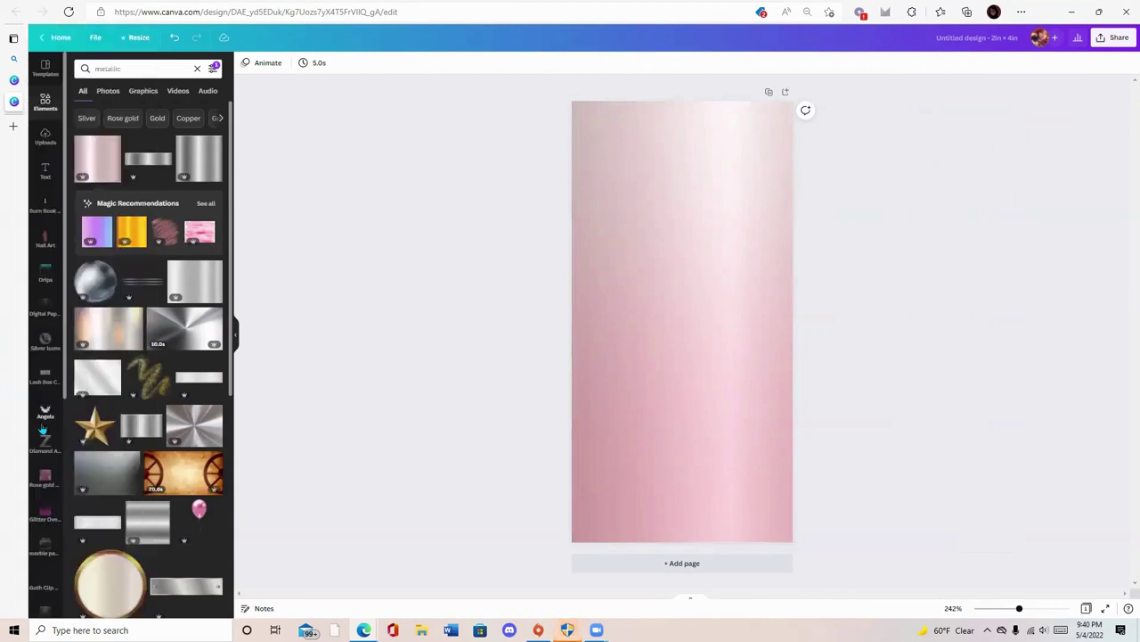
{"action": "scroll", "coordinate": [43, 428], "scroll_direction": "down", "scroll_amount": 5}
{"action": "scroll", "coordinate": [43, 428], "scroll_direction": "down", "scroll_amount": 3}
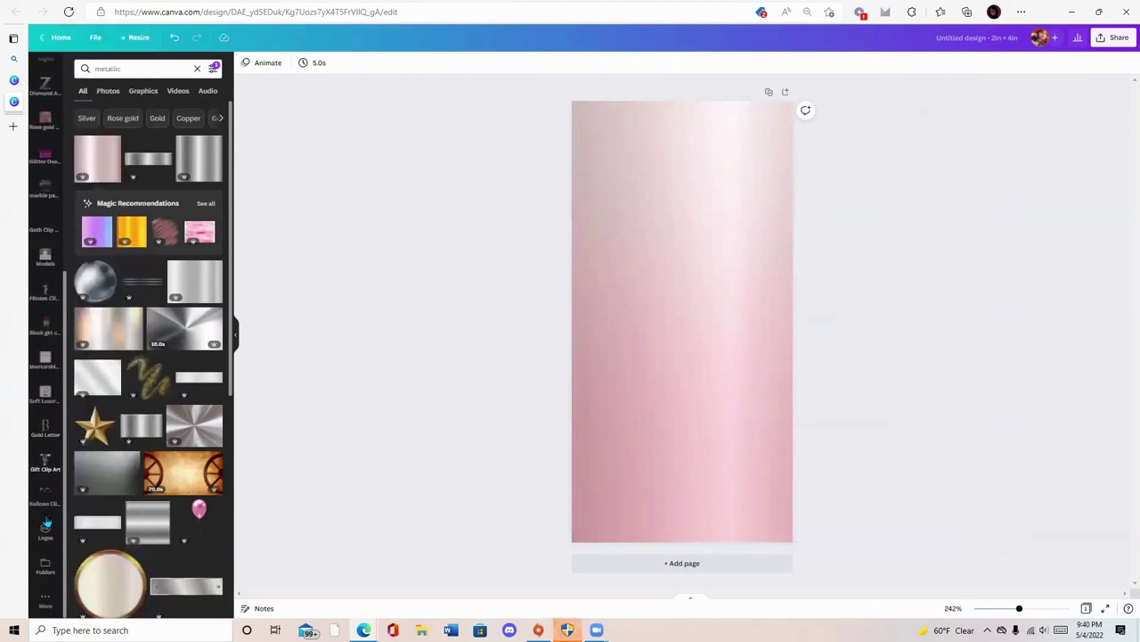
{"action": "left_click", "coordinate": [45, 532]}
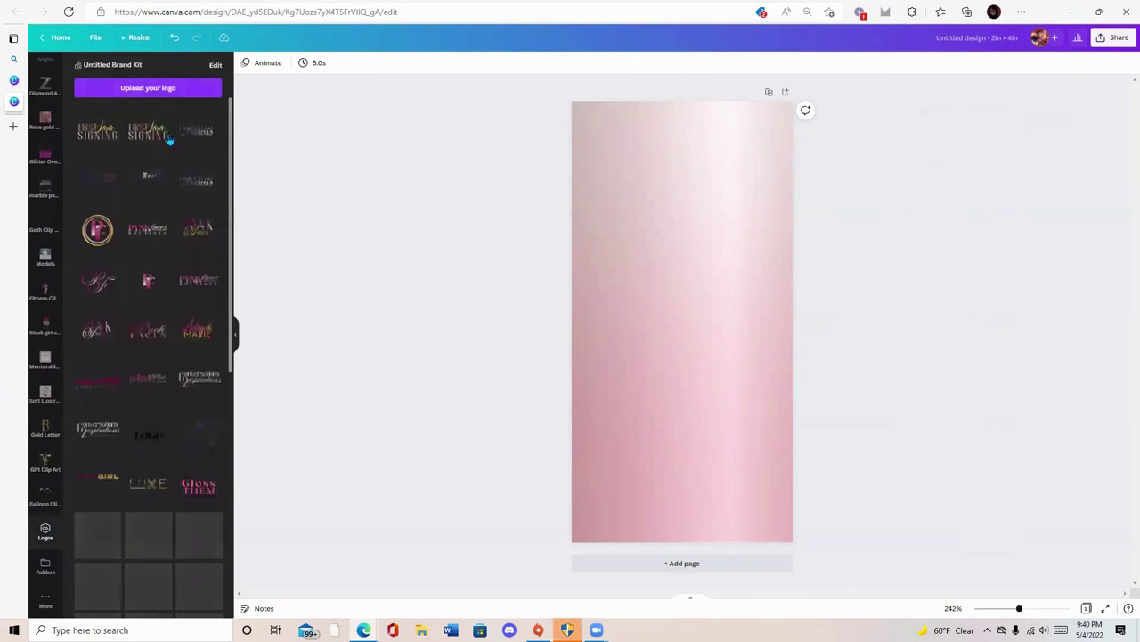
{"action": "scroll", "coordinate": [170, 243], "scroll_direction": "down", "scroll_amount": 3}
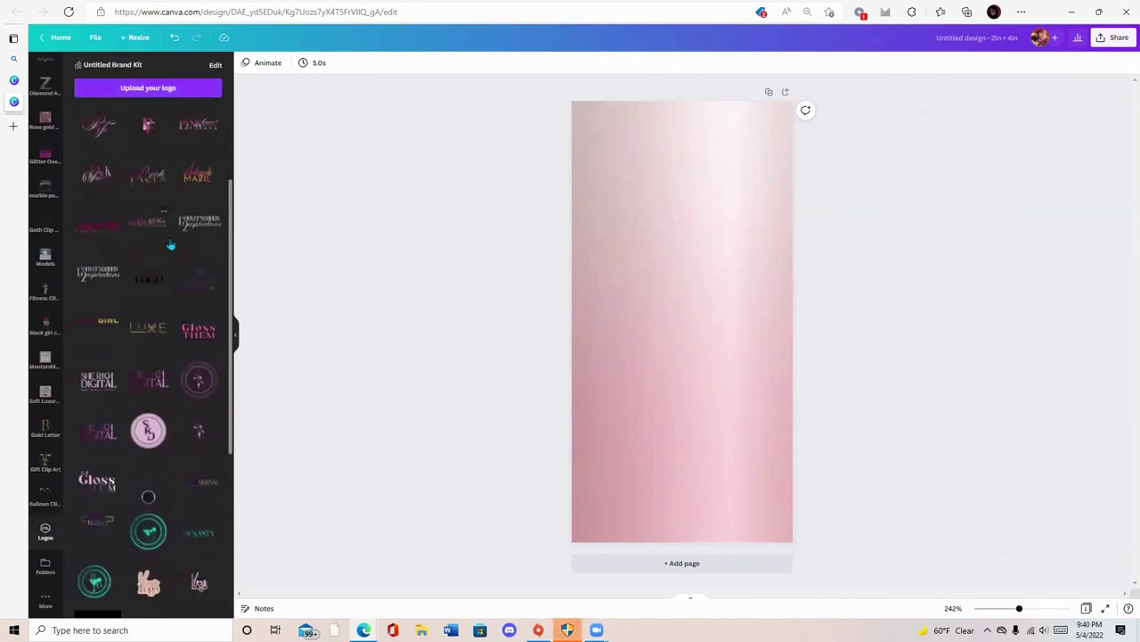
{"action": "left_click", "coordinate": [140, 292]}
Step: Crop the empty margins around the logo and centre it near the top edge of the page
{"action": "left_click_drag", "start_coordinate": [690, 387], "coordinate": [685, 349]}
{"action": "left_click_drag", "start_coordinate": [682, 255], "coordinate": [685, 293]}
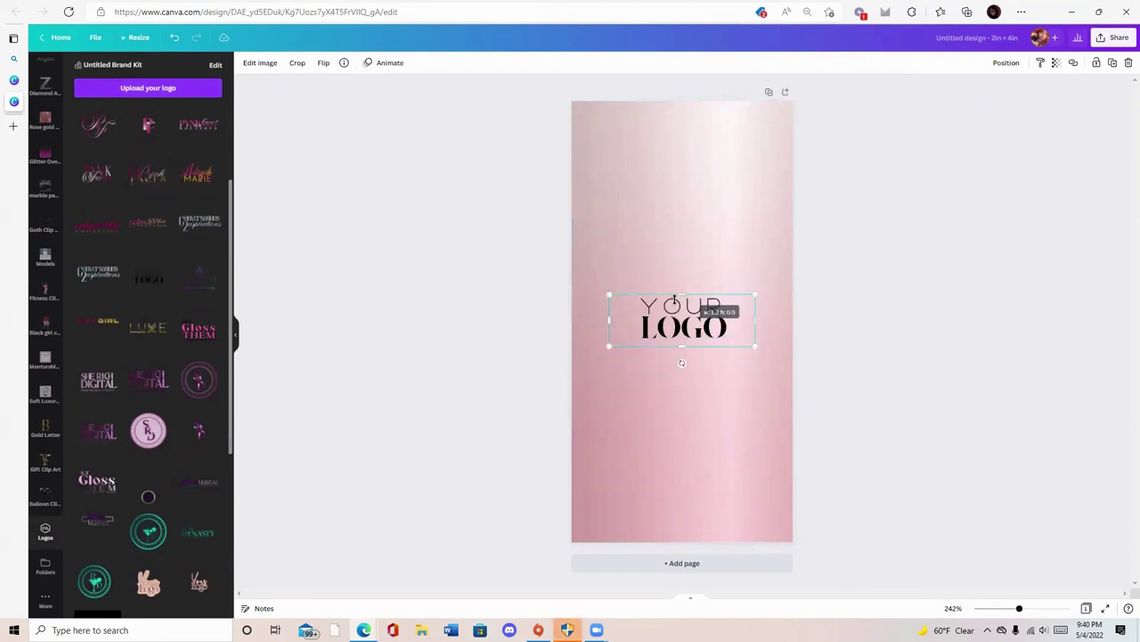
{"action": "left_click_drag", "start_coordinate": [612, 328], "coordinate": [651, 331]}
{"action": "left_click_drag", "start_coordinate": [738, 327], "coordinate": [697, 141]}
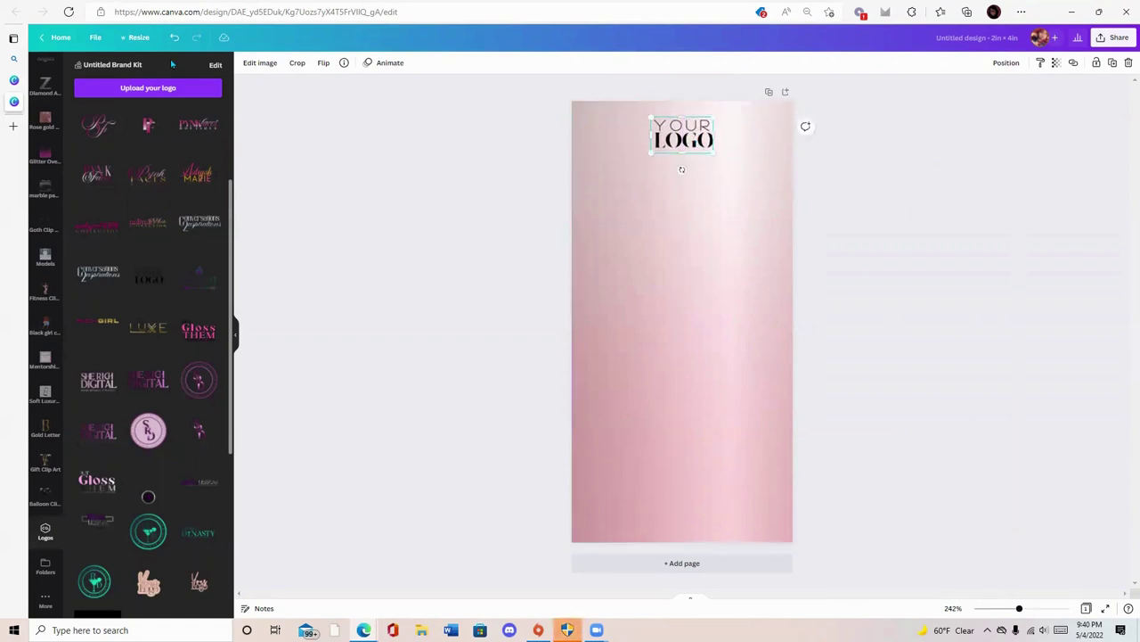
Step: Place the damask torn-edge paper from the Rose gold digital paper folder across the page's top edge and set its saturation to -100
{"action": "scroll", "coordinate": [47, 251], "scroll_direction": "up", "scroll_amount": 5}
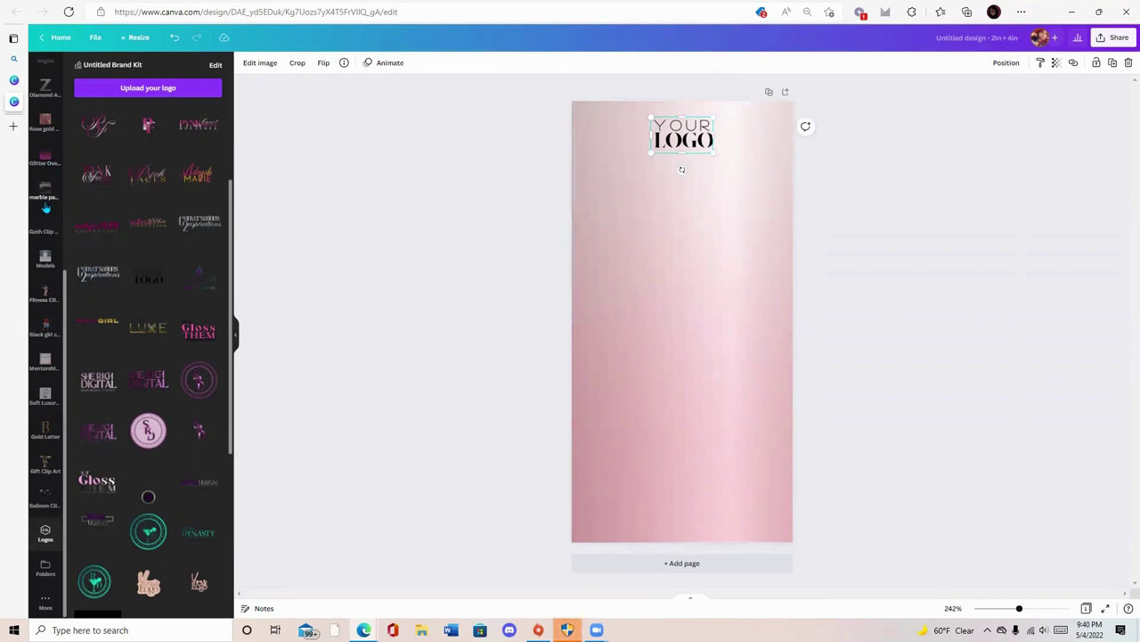
{"action": "left_click", "coordinate": [52, 110]}
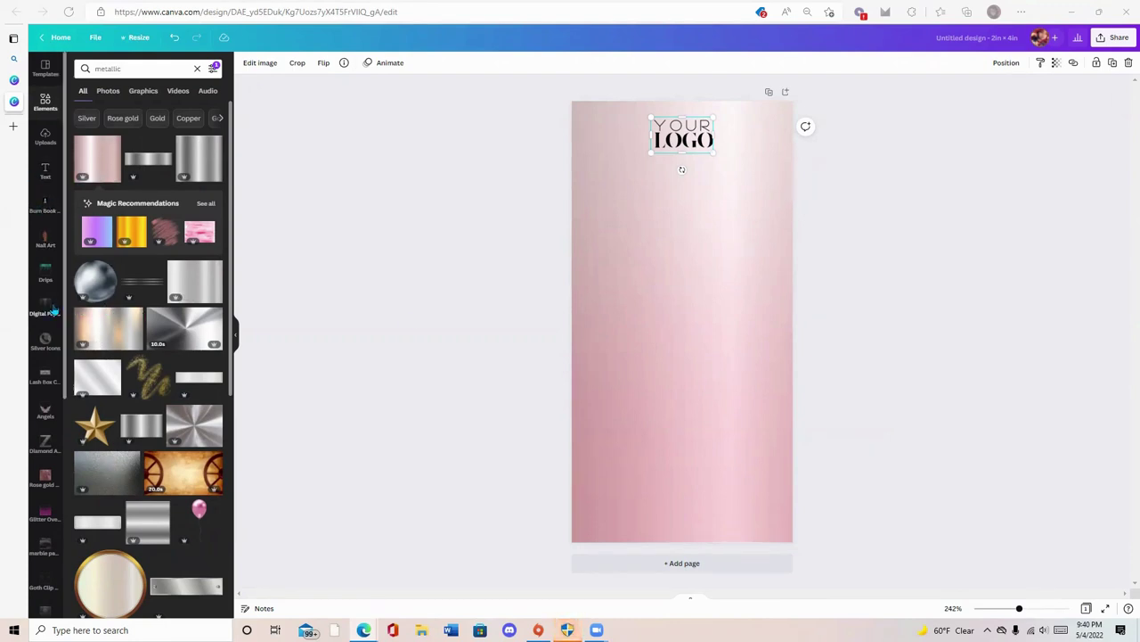
{"action": "scroll", "coordinate": [49, 312], "scroll_direction": "down", "scroll_amount": 5}
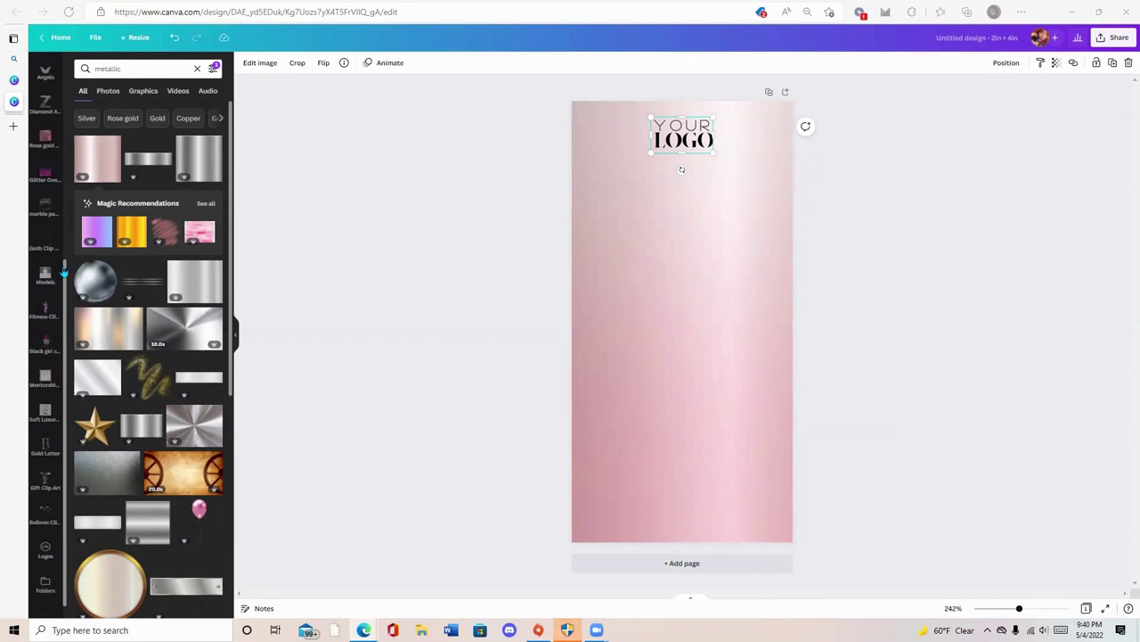
{"action": "left_click", "coordinate": [46, 140]}
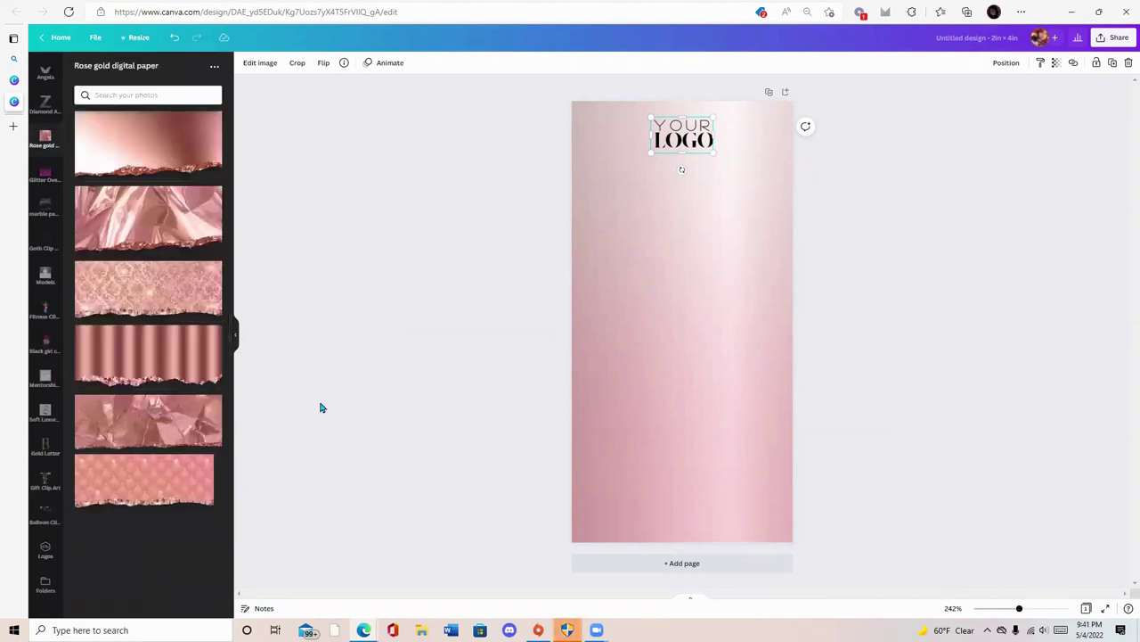
{"action": "left_click", "coordinate": [162, 288]}
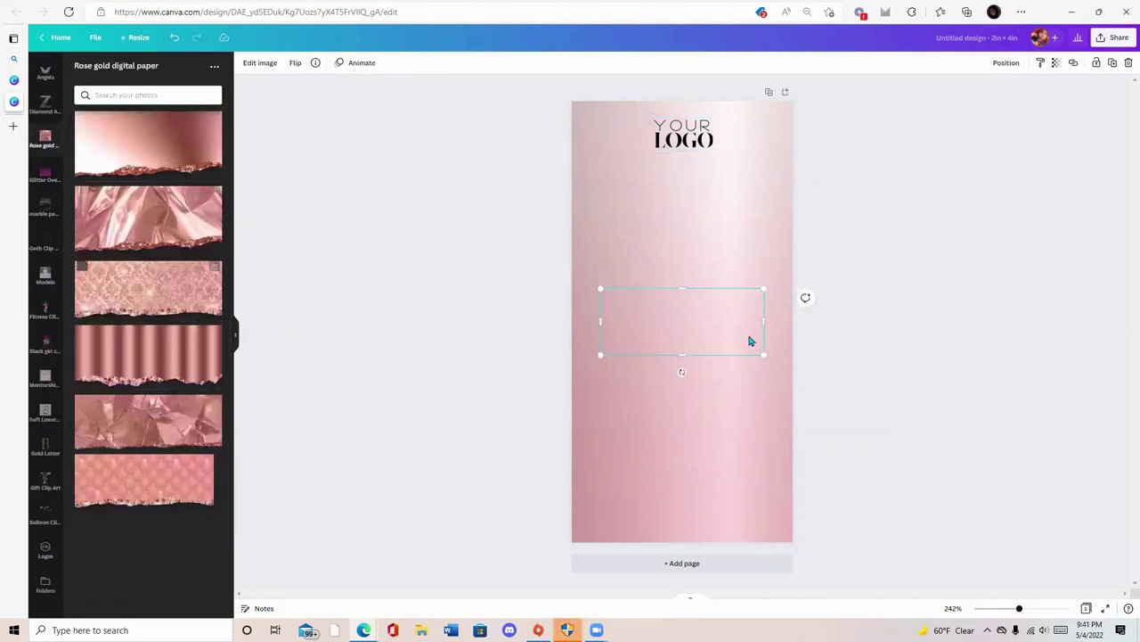
{"action": "left_click_drag", "start_coordinate": [725, 331], "coordinate": [780, 128]}
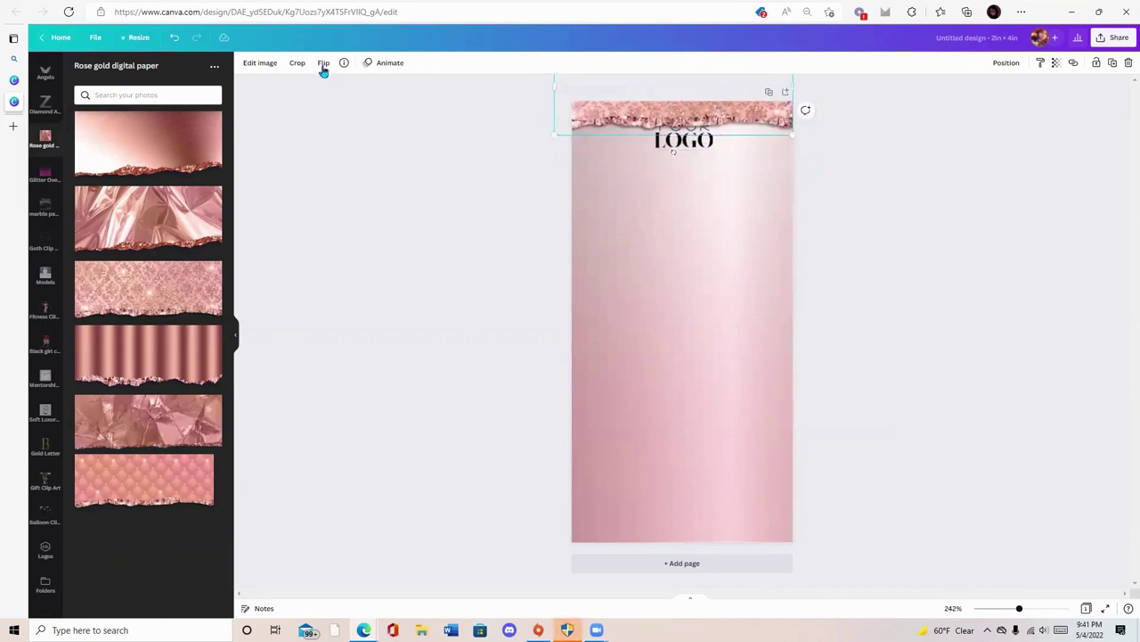
{"action": "left_click", "coordinate": [260, 63]}
{"action": "left_click_drag", "start_coordinate": [148, 328], "coordinate": [4, 382]}
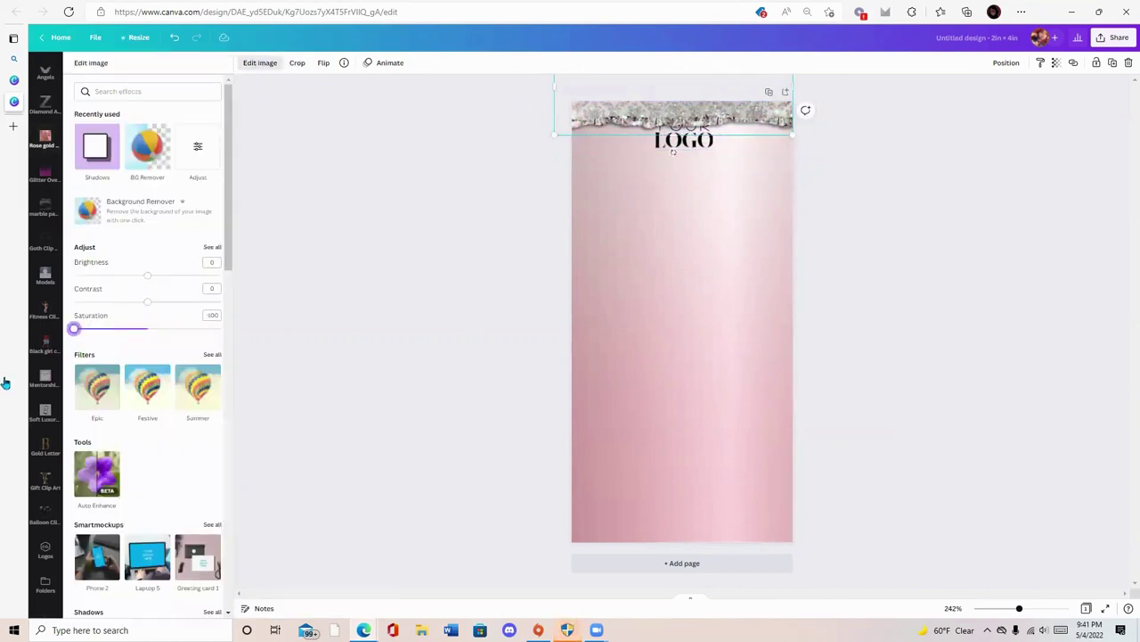
Step: Place a duplicate of the silver border upside down along the page's bottom edge and move the logo below the top border
{"action": "left_click", "coordinate": [1115, 67]}
{"action": "left_click_drag", "start_coordinate": [680, 134], "coordinate": [707, 283]}
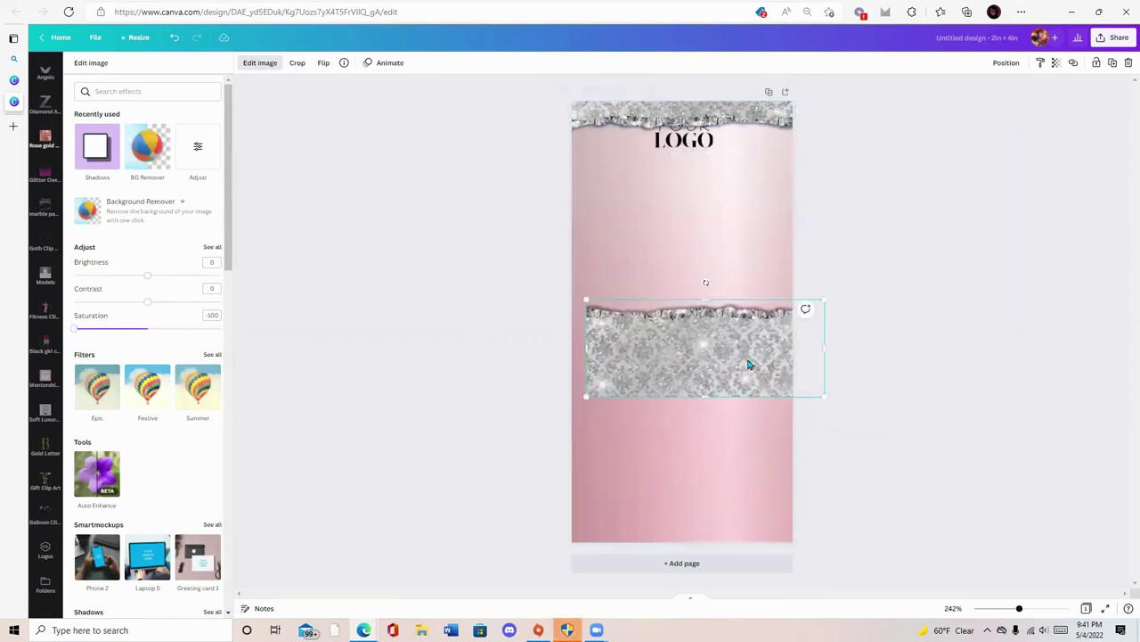
{"action": "left_click_drag", "start_coordinate": [748, 366], "coordinate": [731, 578]}
{"action": "left_click_drag", "start_coordinate": [683, 149], "coordinate": [687, 187]}
Step: Add a circle frame, shrink it and centre it under the top border, with the logo shifted slightly down beneath it
{"action": "scroll", "coordinate": [35, 156], "scroll_direction": "up", "scroll_amount": 5}
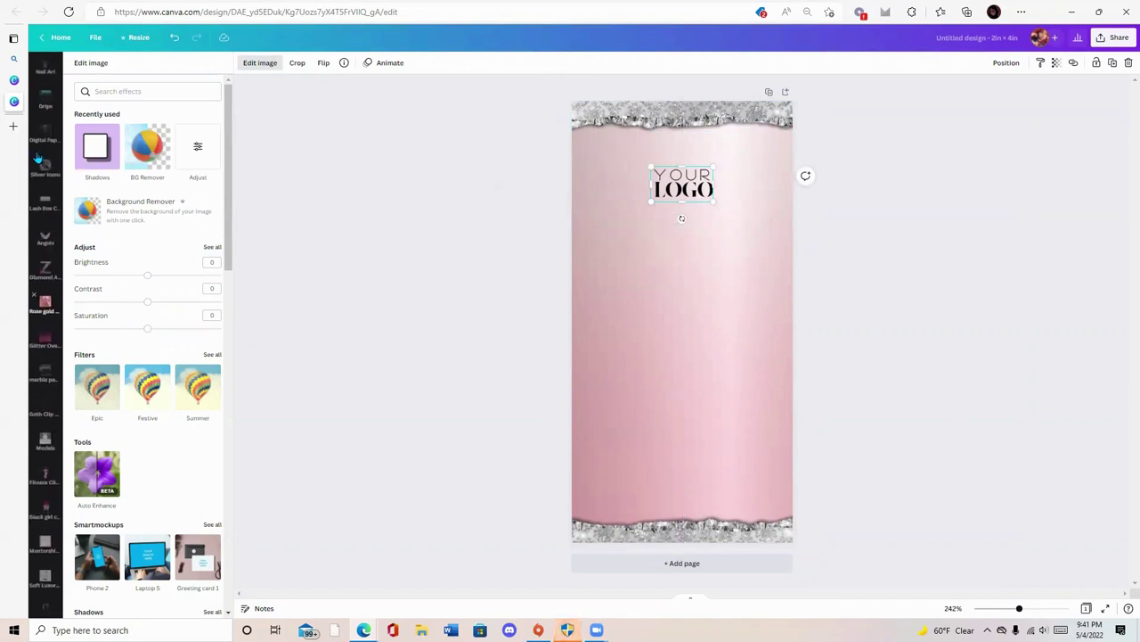
{"action": "left_click", "coordinate": [43, 114]}
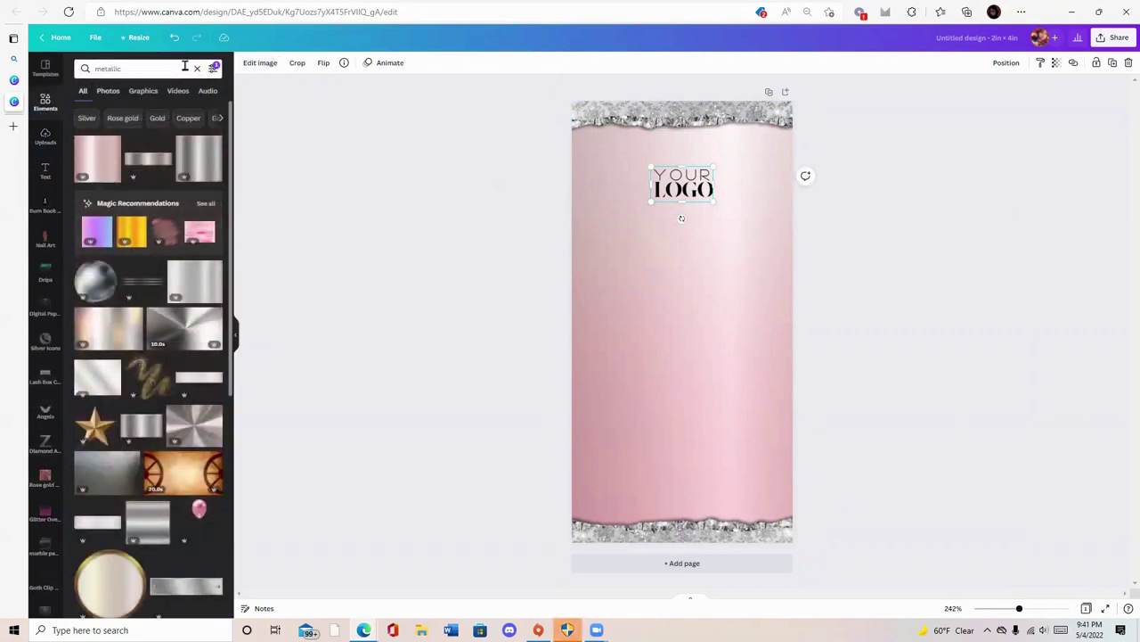
{"action": "left_click", "coordinate": [200, 68]}
{"action": "scroll", "coordinate": [172, 212], "scroll_direction": "down", "scroll_amount": 5}
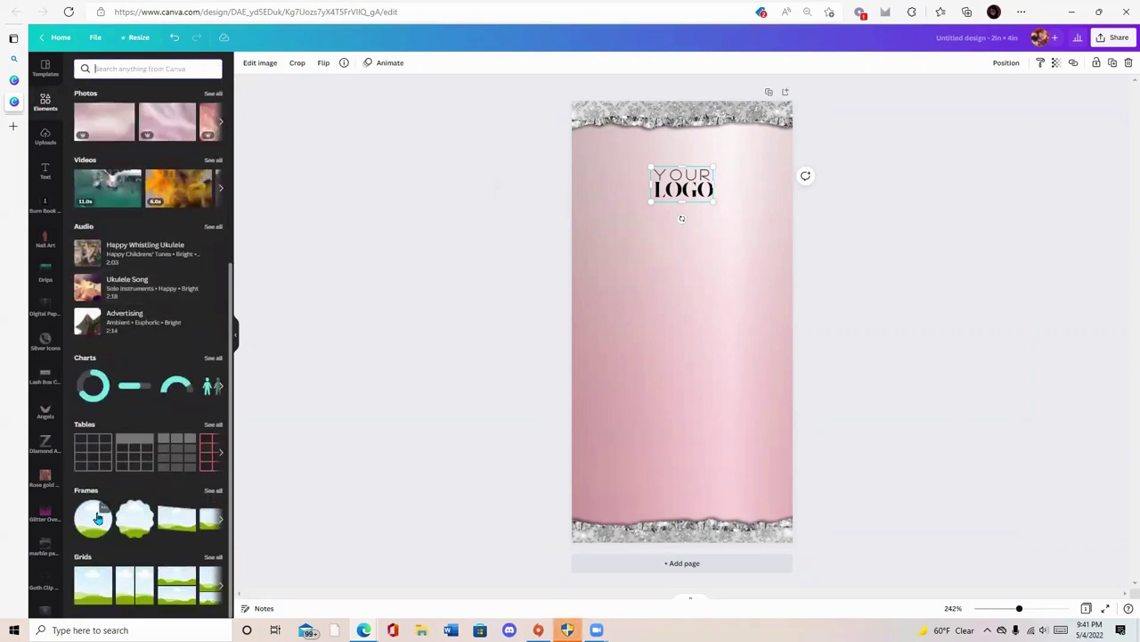
{"action": "left_click", "coordinate": [98, 518]}
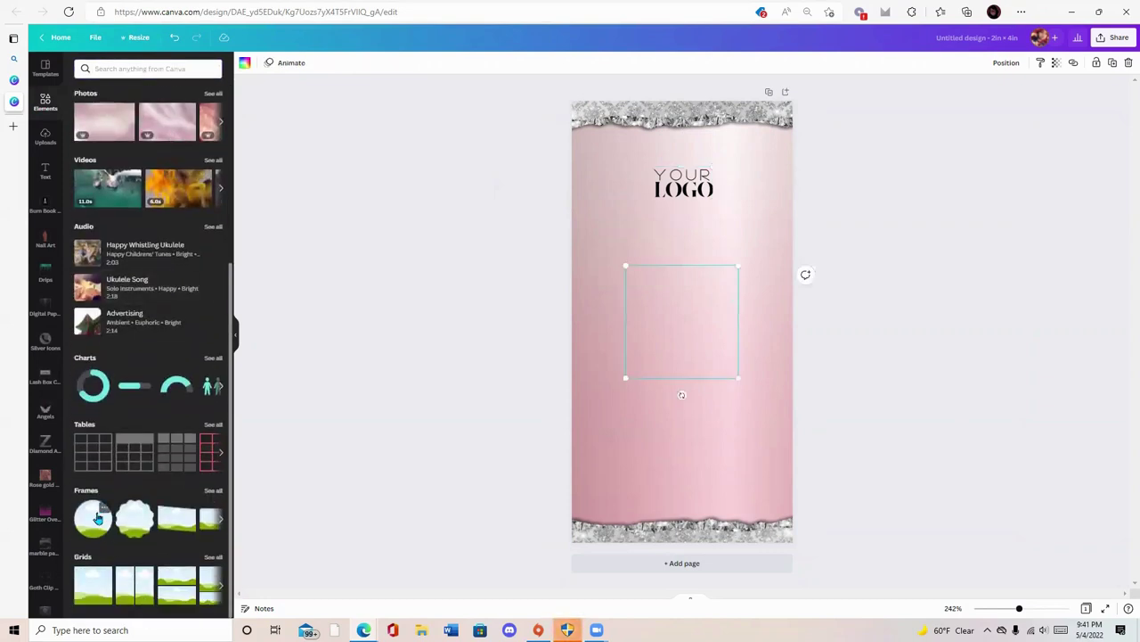
{"action": "left_click_drag", "start_coordinate": [739, 378], "coordinate": [654, 314]}
{"action": "left_click_drag", "start_coordinate": [660, 264], "coordinate": [695, 196]}
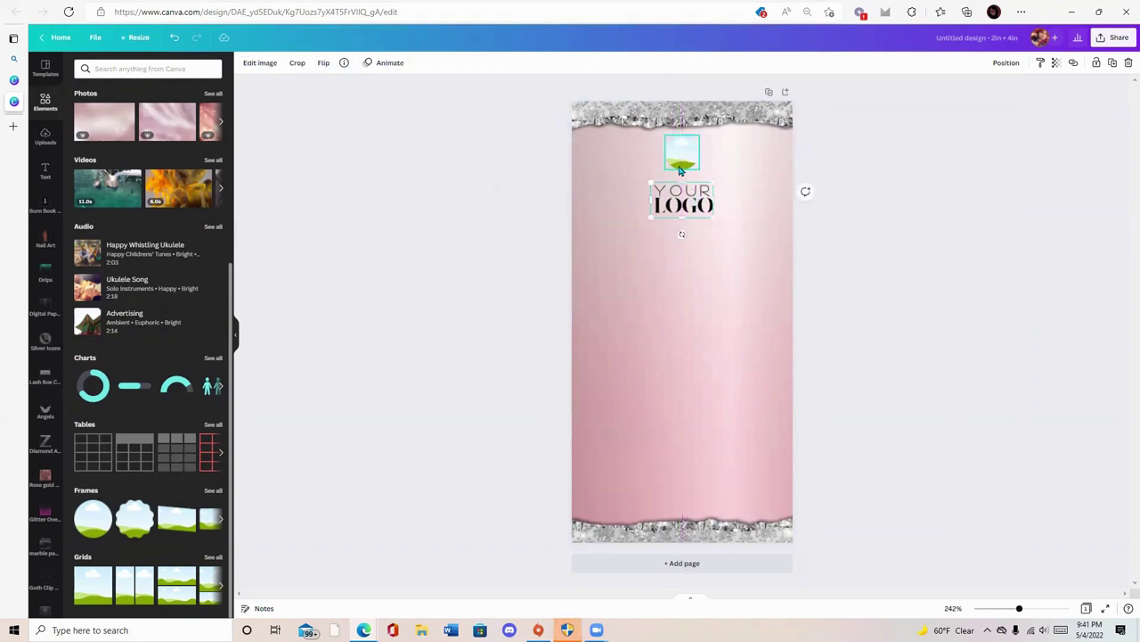
{"action": "left_click", "coordinate": [691, 172]}
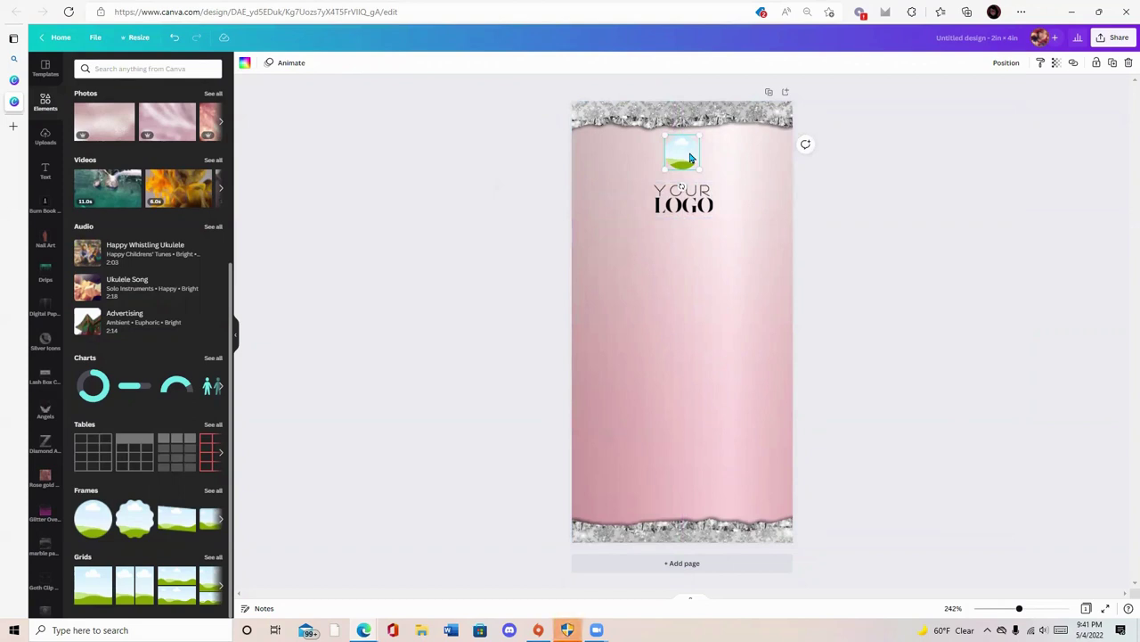
Step: Search the elements for "silver" and show only the photo results
{"action": "left_click", "coordinate": [131, 68]}
{"action": "type", "text": "silver"}
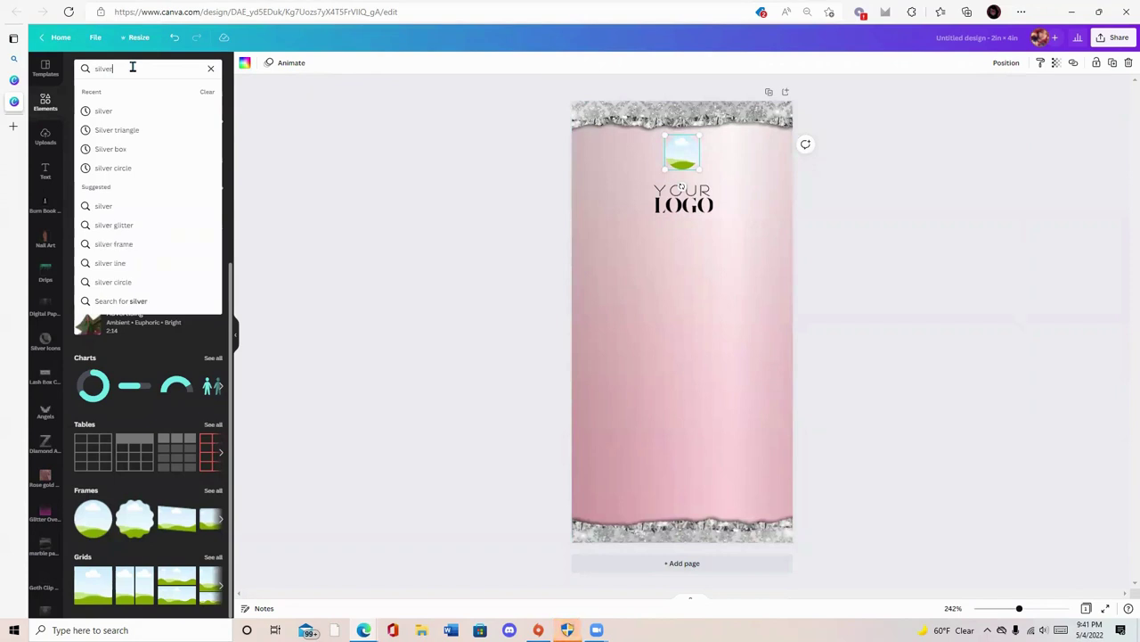
{"action": "key", "text": "Return"}
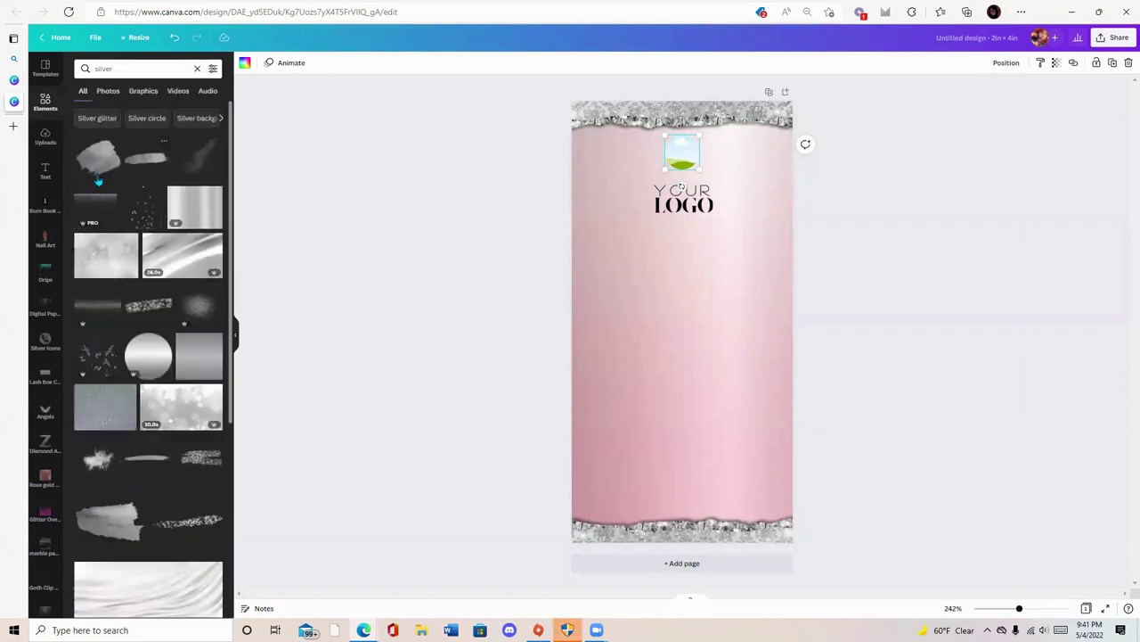
{"action": "left_click", "coordinate": [107, 91]}
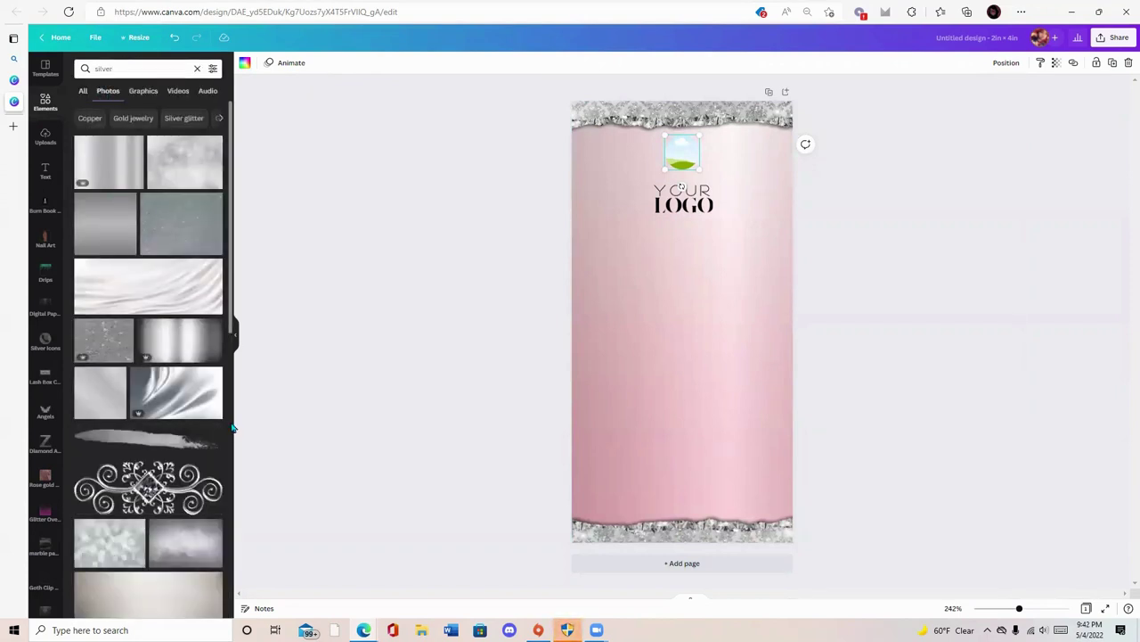
Step: Fill the circle frame above the logo with the metallic silver photo and set its brightness to -17
{"action": "left_click_drag", "start_coordinate": [195, 338], "coordinate": [684, 156]}
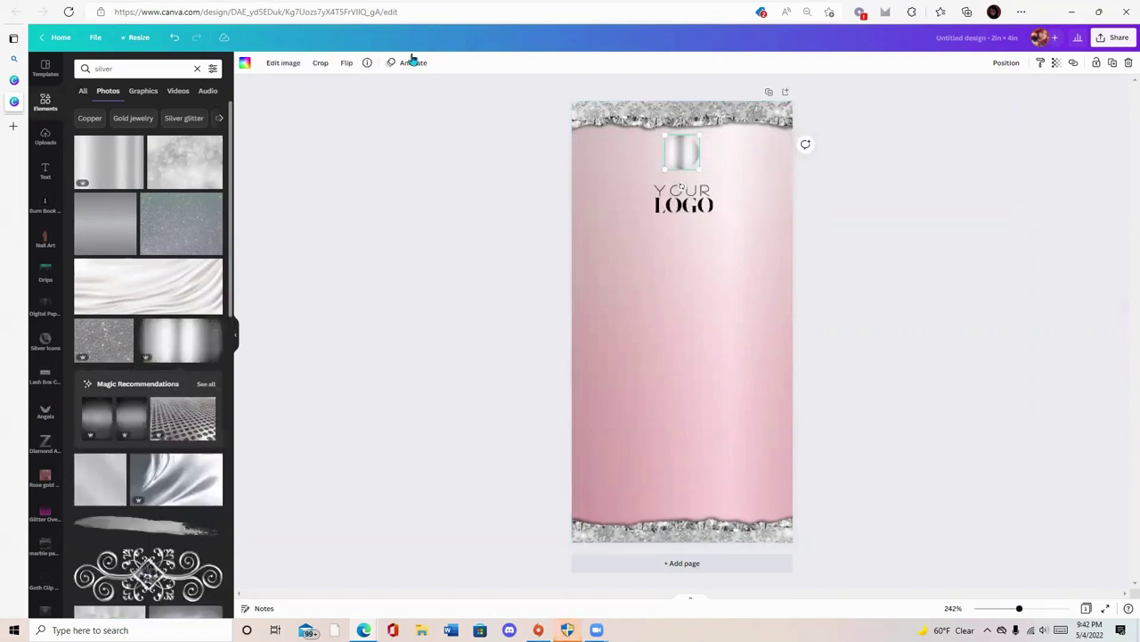
{"action": "left_click", "coordinate": [283, 64]}
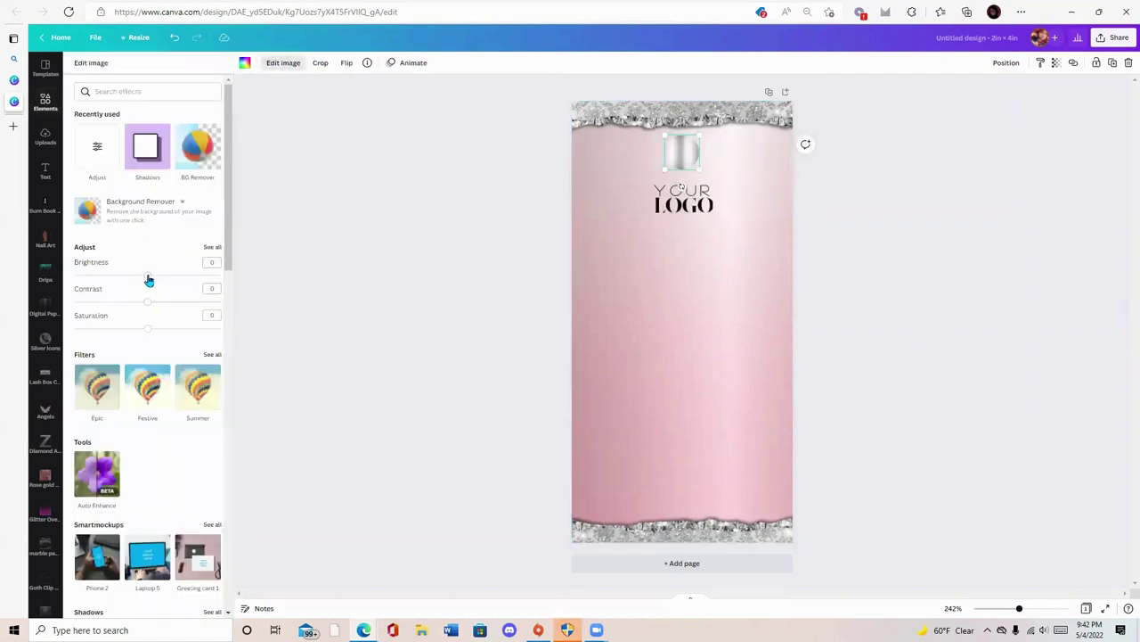
{"action": "left_click_drag", "start_coordinate": [141, 283], "coordinate": [136, 284]}
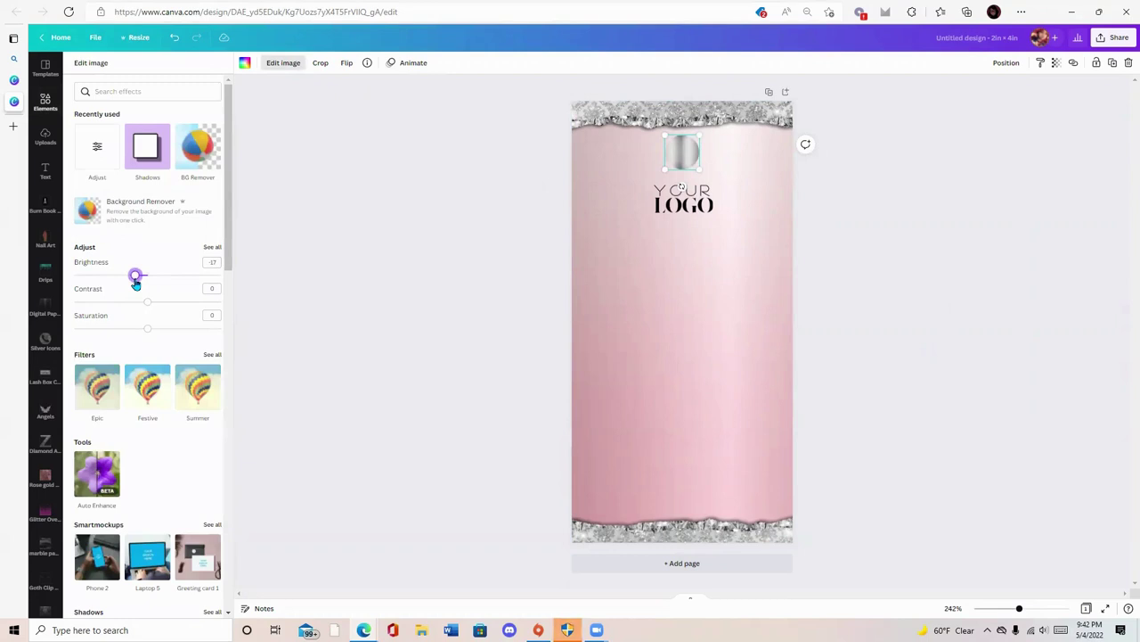
Step: Duplicate the silver circle, shrink the copy and centre it inside the original as an inner circle
{"action": "left_click", "coordinate": [1112, 63]}
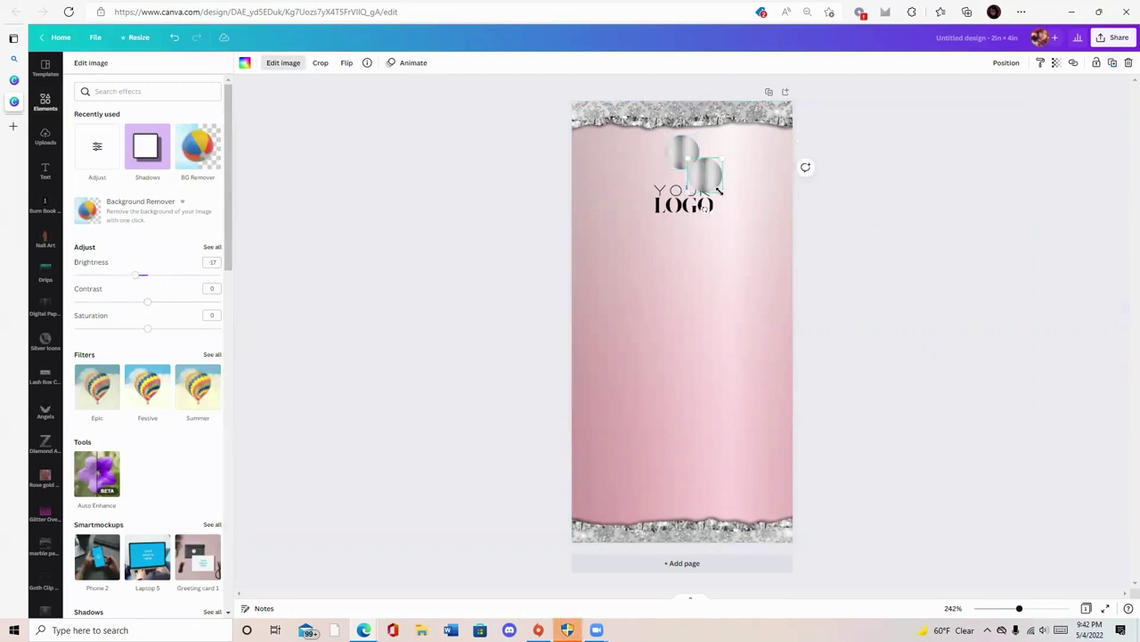
{"action": "left_click", "coordinate": [45, 100]}
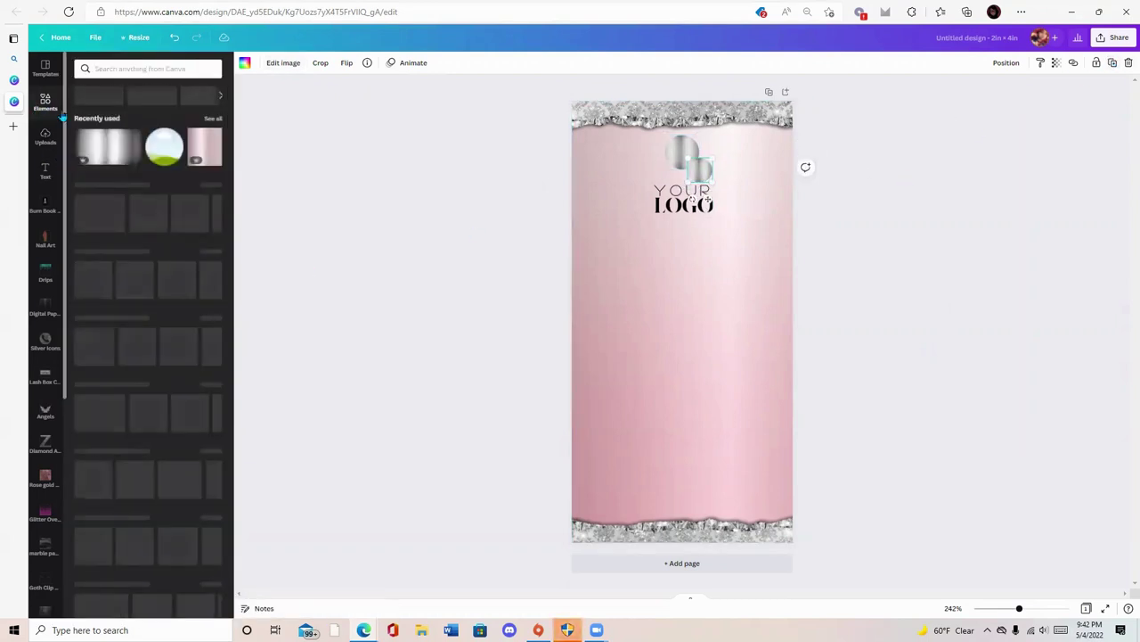
{"action": "left_click_drag", "start_coordinate": [204, 147], "coordinate": [682, 163]}
{"action": "key", "text": "Delete"}
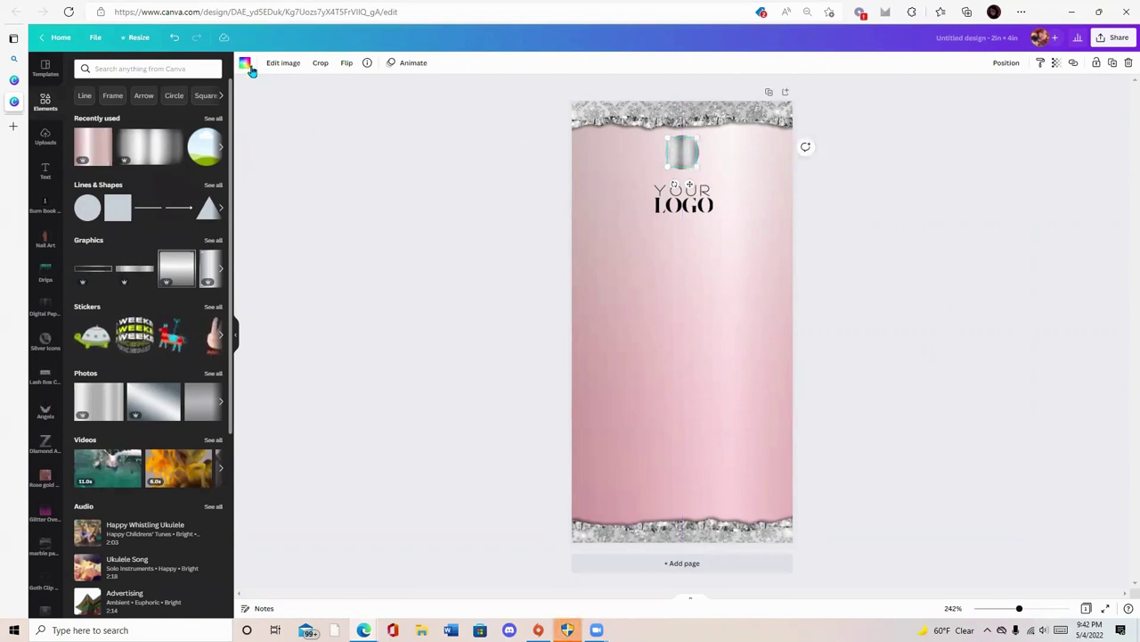
Step: Search the element photos for "pink gradient" and fill the inner circle with a soft pink gradient photo
{"action": "left_click", "coordinate": [213, 119]}
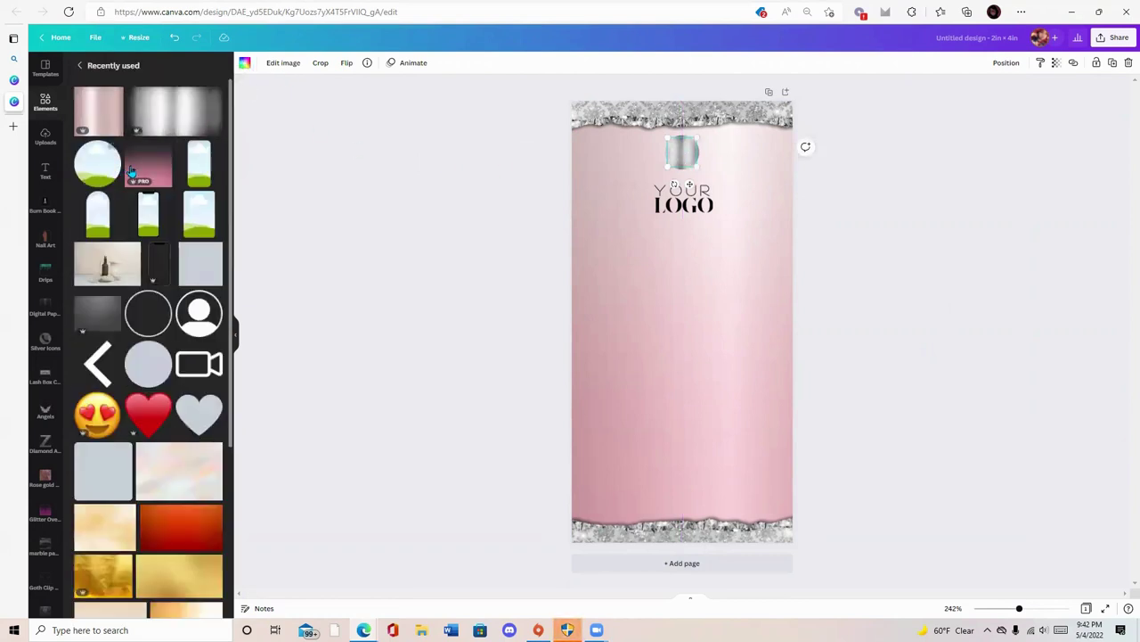
{"action": "left_click", "coordinate": [107, 65]}
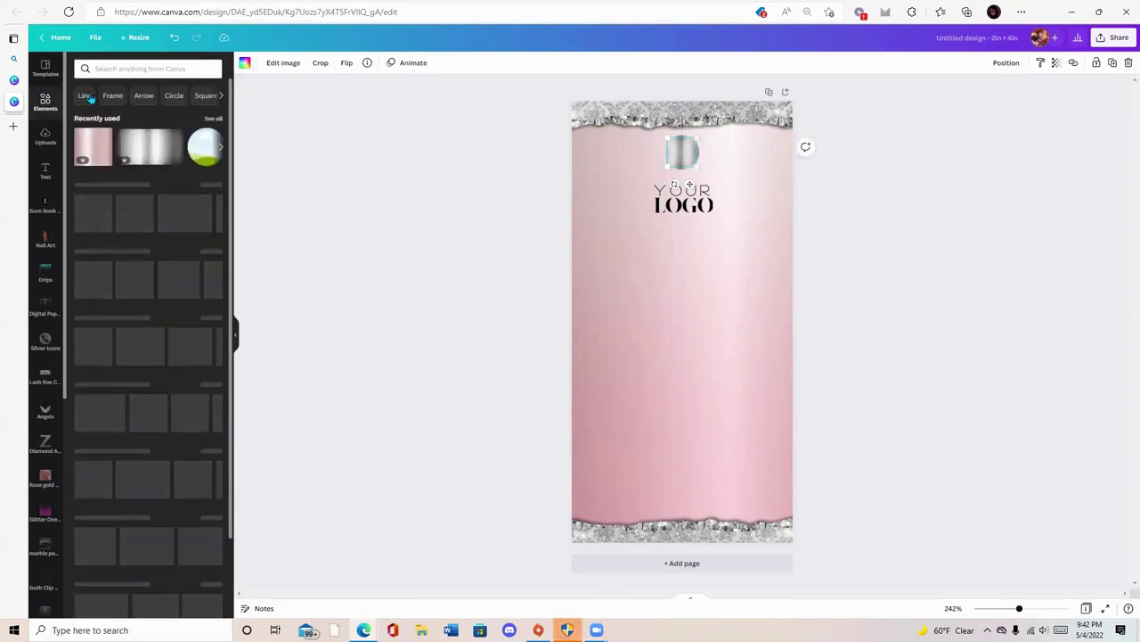
{"action": "left_click", "coordinate": [116, 68]}
{"action": "type", "text": "pink gradi"}
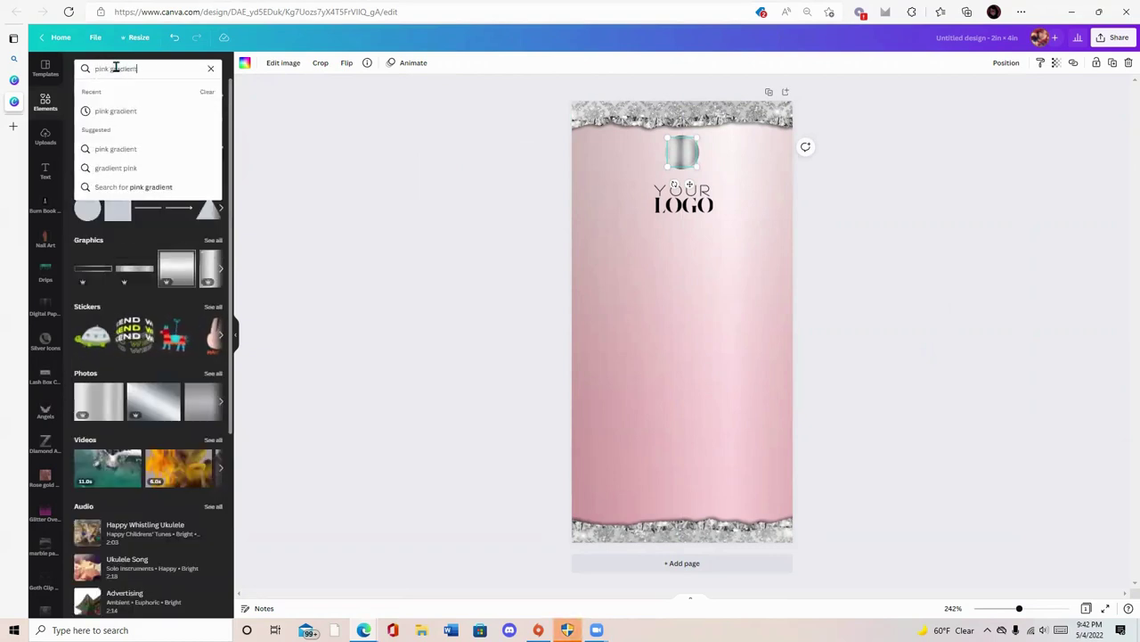
{"action": "type", "text": "ent"}
{"action": "key", "text": "Return"}
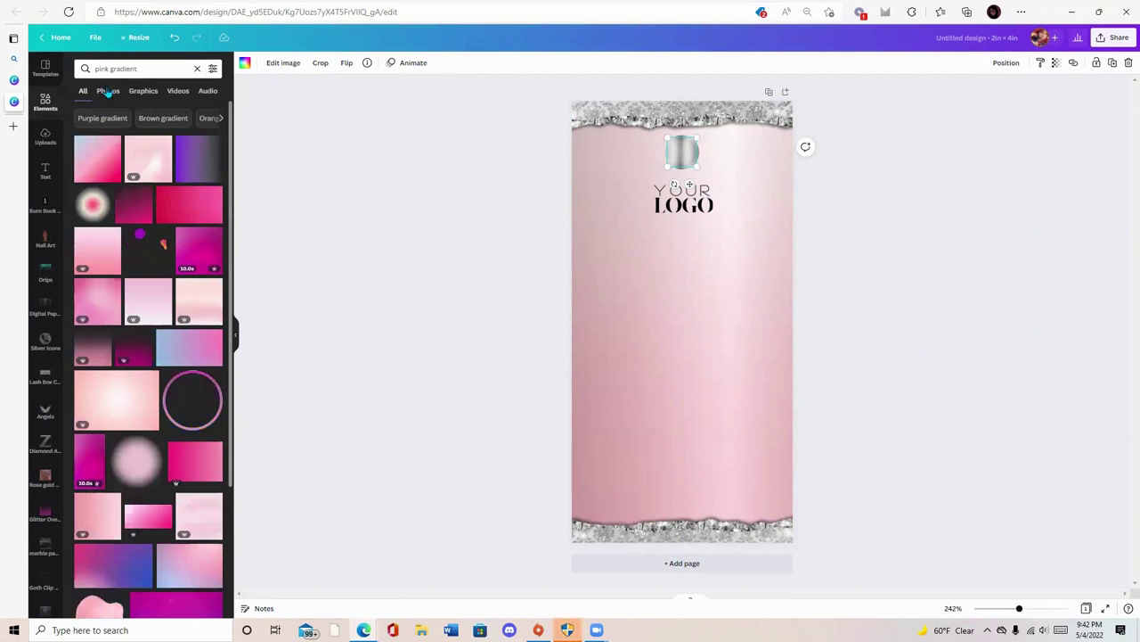
{"action": "left_click", "coordinate": [107, 90]}
{"action": "left_click_drag", "start_coordinate": [185, 228], "coordinate": [683, 154]}
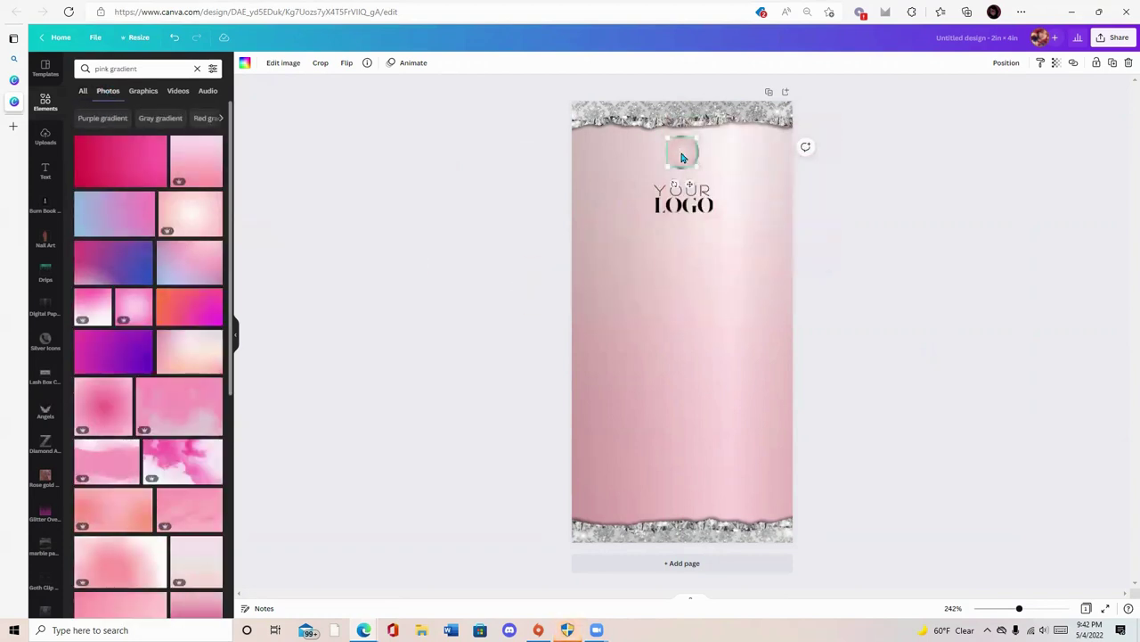
Step: Set the pink inner circle's brightness to 4 and reduce its saturation to about -44
{"action": "left_click", "coordinate": [245, 64]}
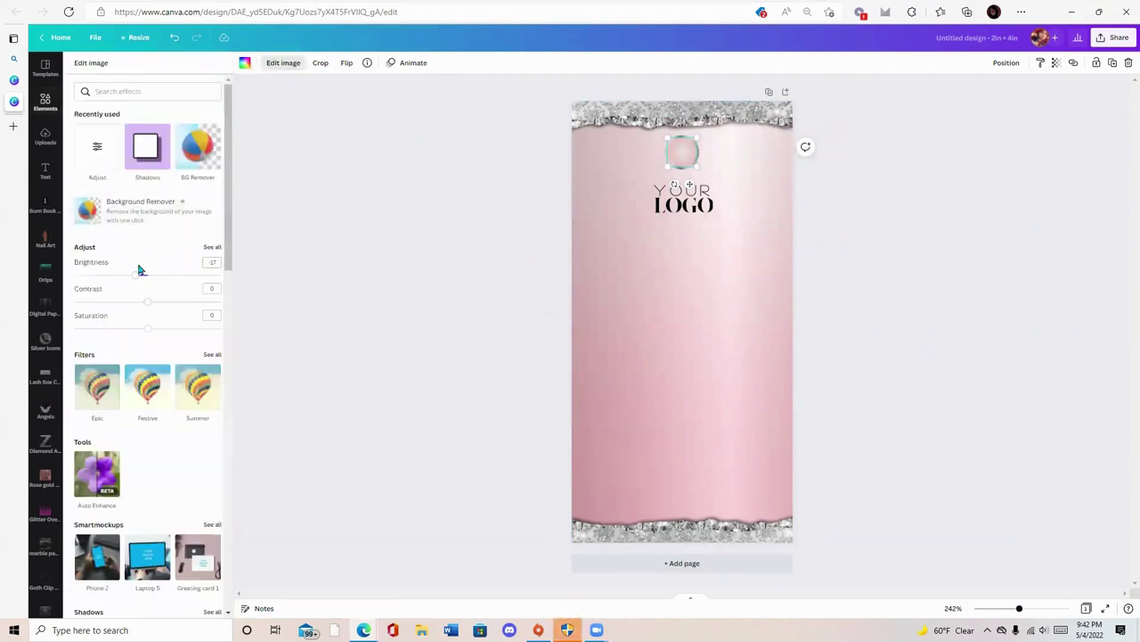
{"action": "left_click_drag", "start_coordinate": [140, 279], "coordinate": [155, 276]}
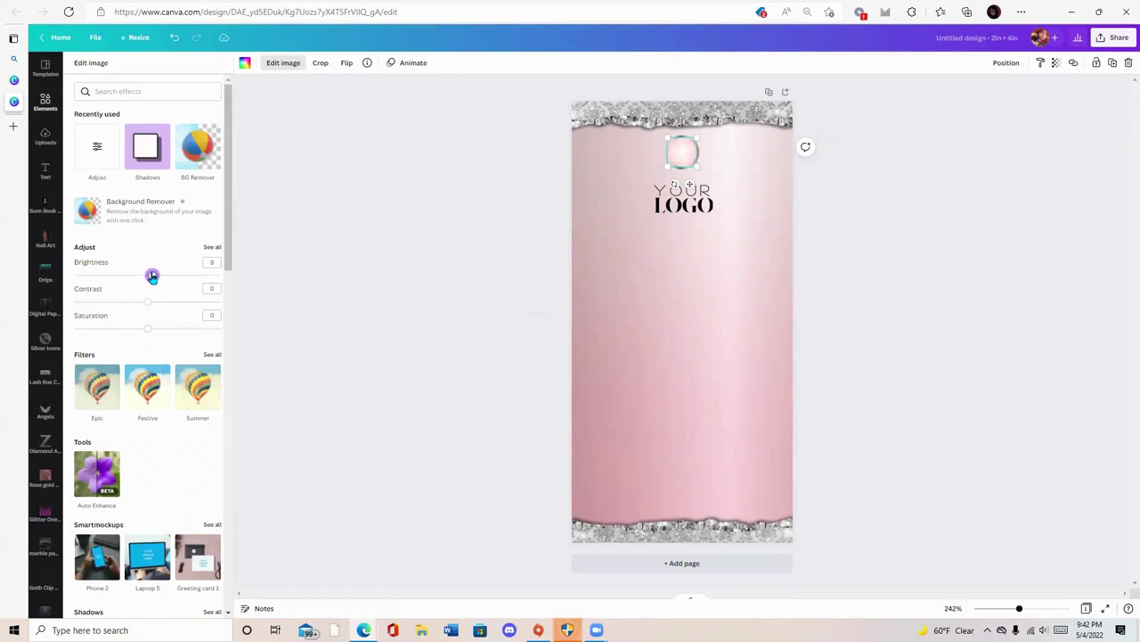
{"action": "left_click", "coordinate": [148, 330]}
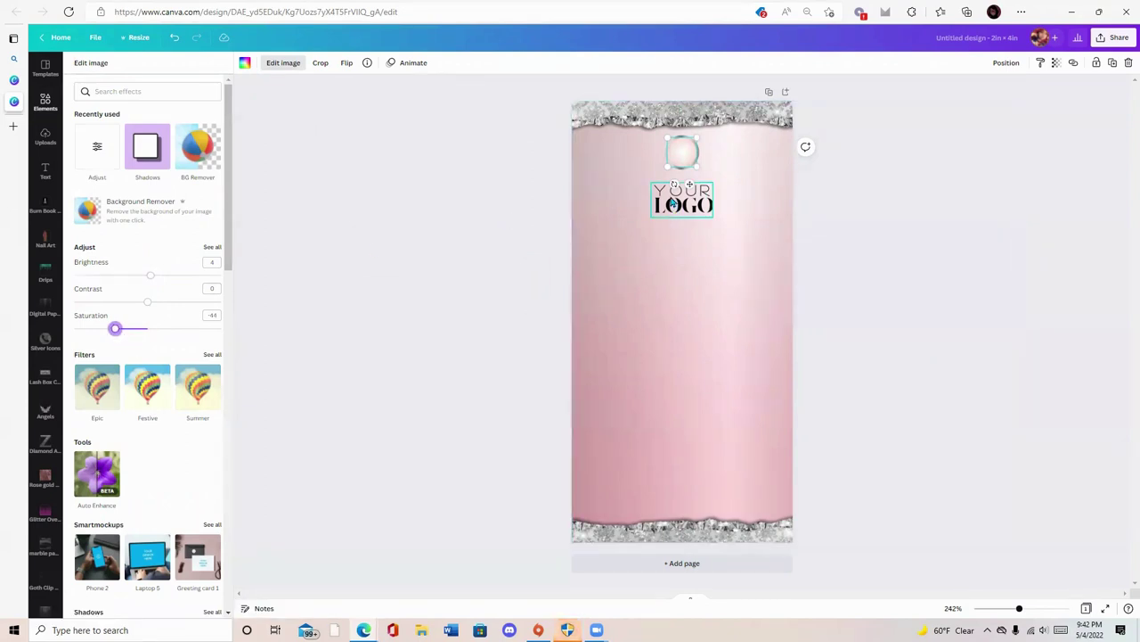
Step: Add a circle outline from the lines and shapes collection and shrink it to about the inner circle's size
{"action": "left_click", "coordinate": [45, 107]}
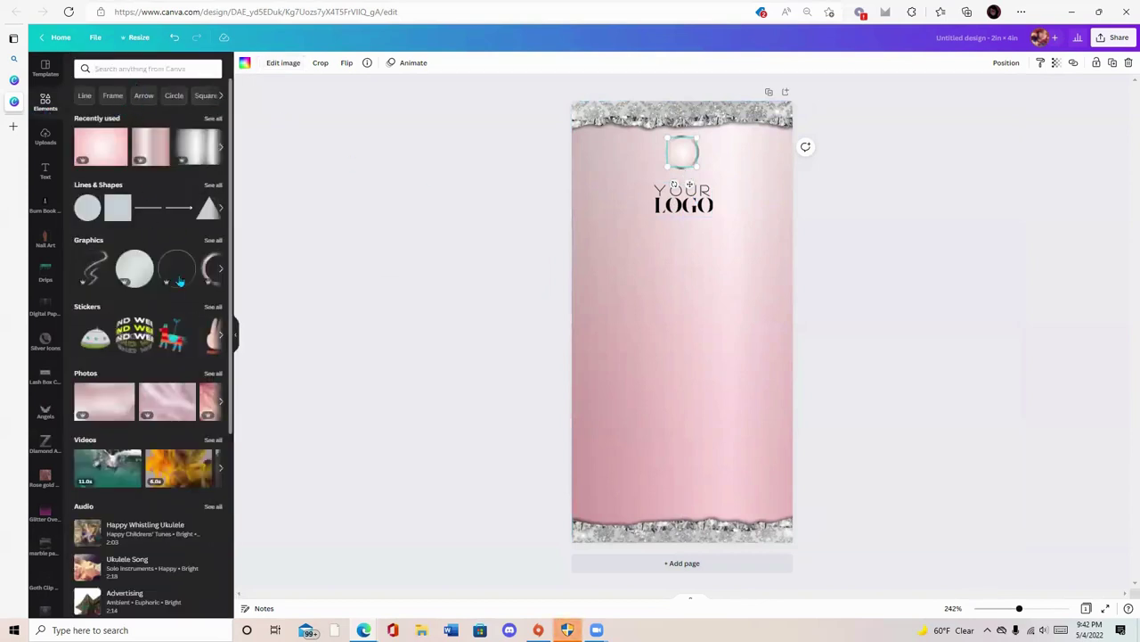
{"action": "left_click", "coordinate": [213, 185]}
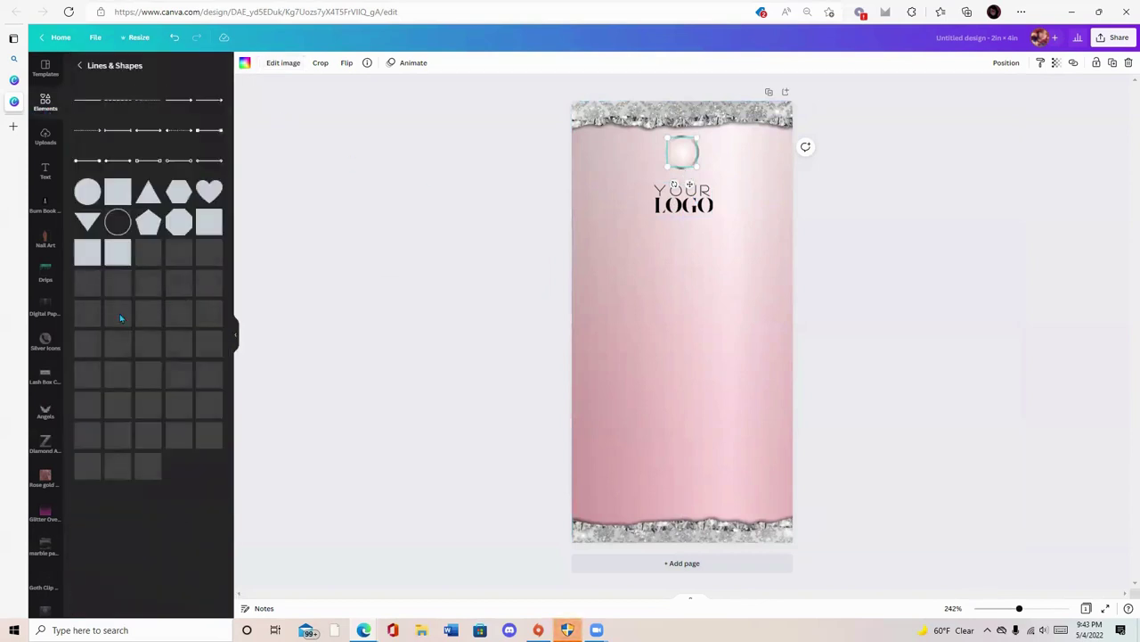
{"action": "left_click", "coordinate": [116, 222]}
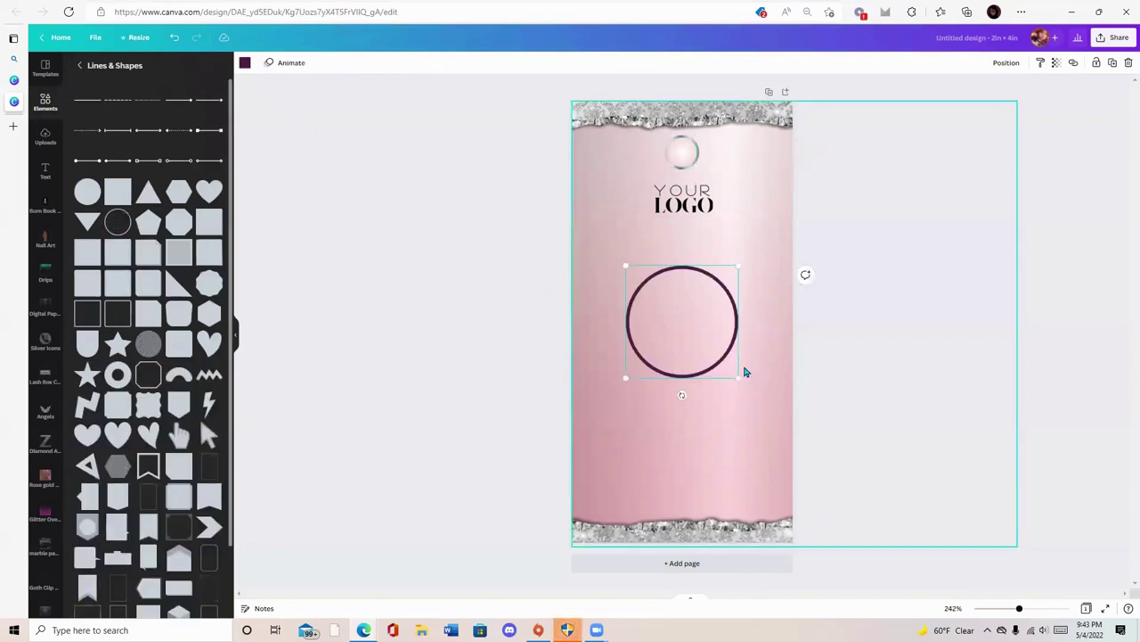
{"action": "left_click_drag", "start_coordinate": [705, 348], "coordinate": [658, 298]}
Step: Colour the circle outline black and fit it around the pink inner circle above the logo
{"action": "left_click", "coordinate": [245, 65]}
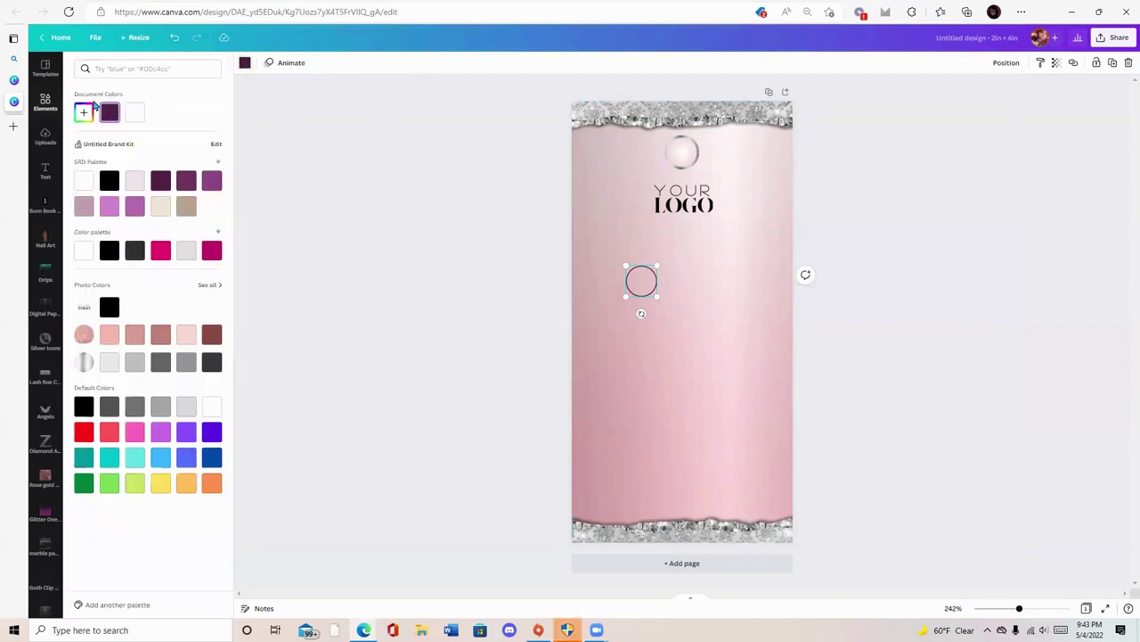
{"action": "left_click", "coordinate": [110, 184]}
{"action": "left_click_drag", "start_coordinate": [641, 282], "coordinate": [669, 176]}
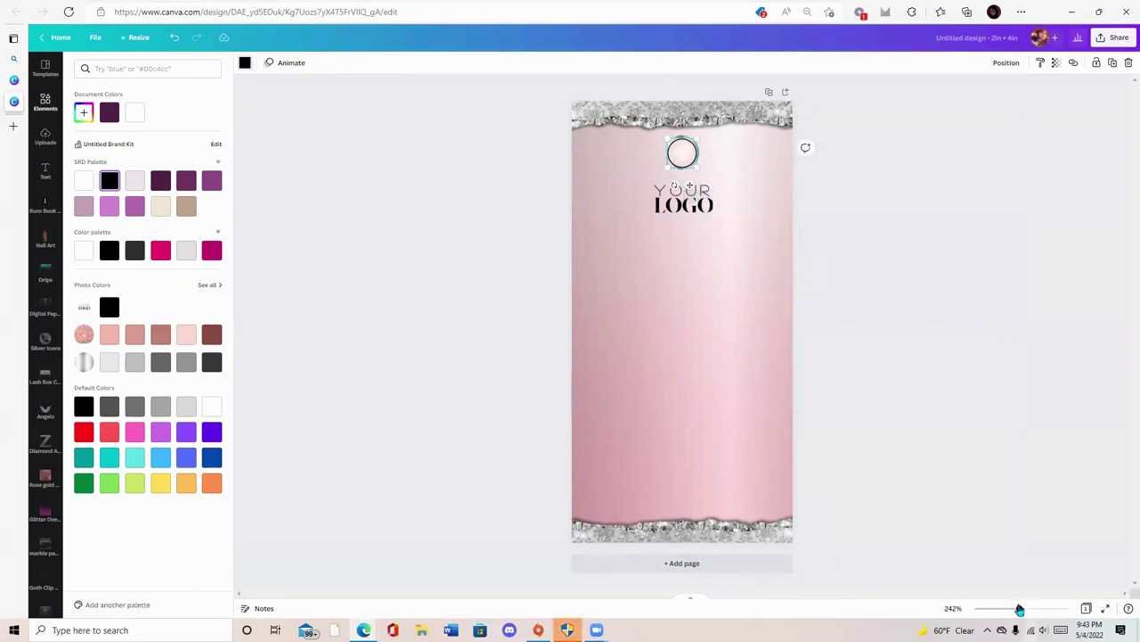
{"action": "left_click_drag", "start_coordinate": [1021, 607], "coordinate": [1069, 607]}
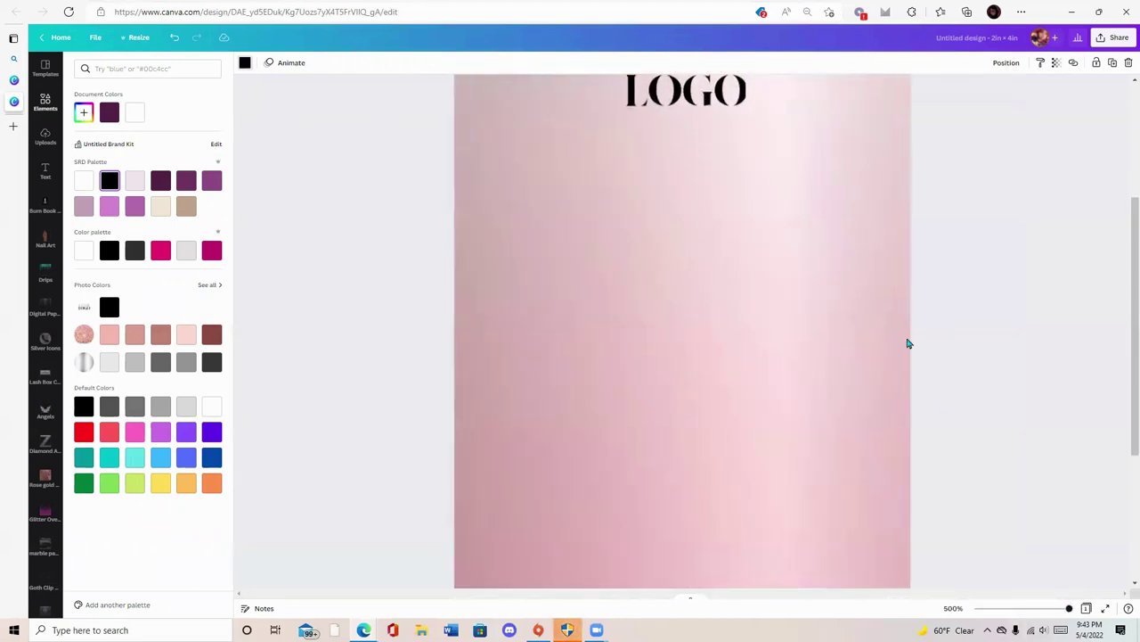
{"action": "left_click_drag", "start_coordinate": [681, 192], "coordinate": [682, 192]}
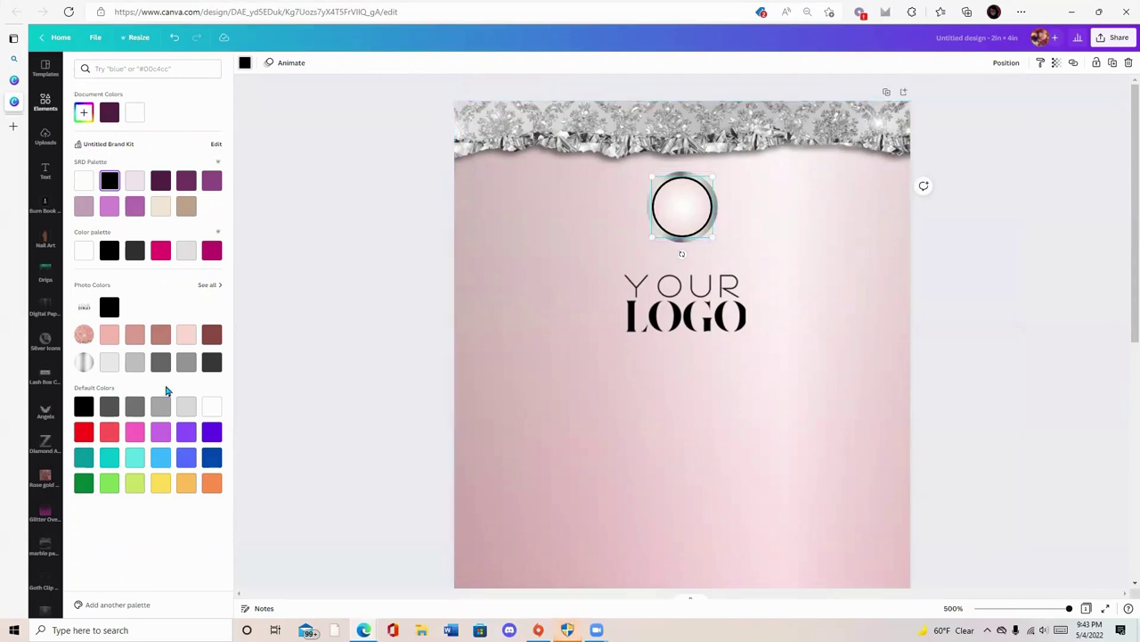
{"action": "left_click", "coordinate": [49, 112]}
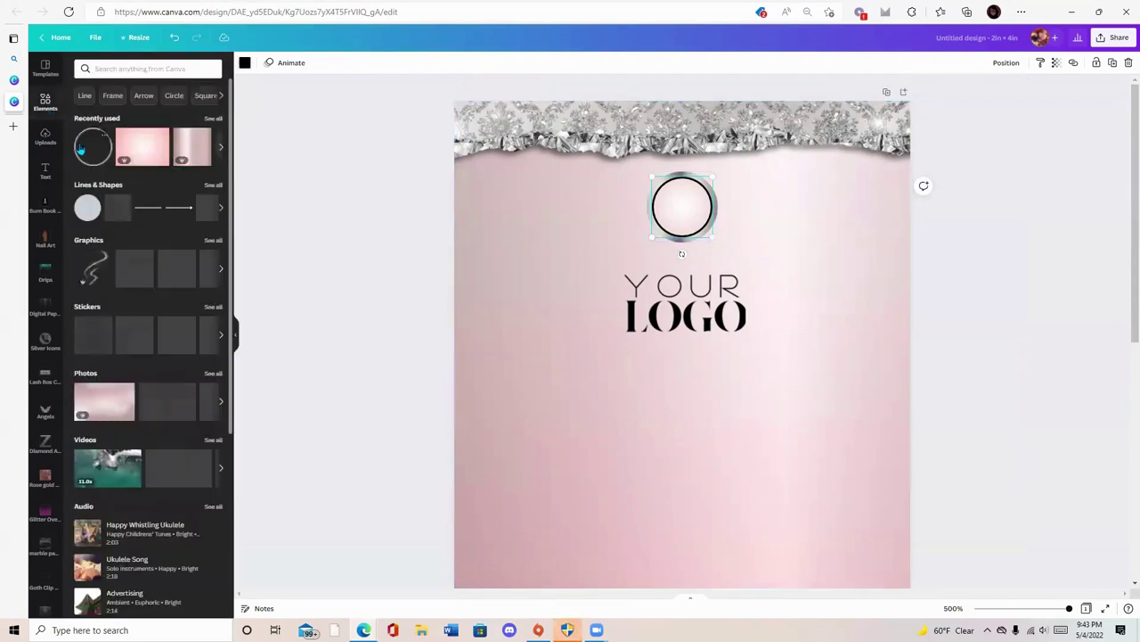
{"action": "left_click", "coordinate": [134, 274]}
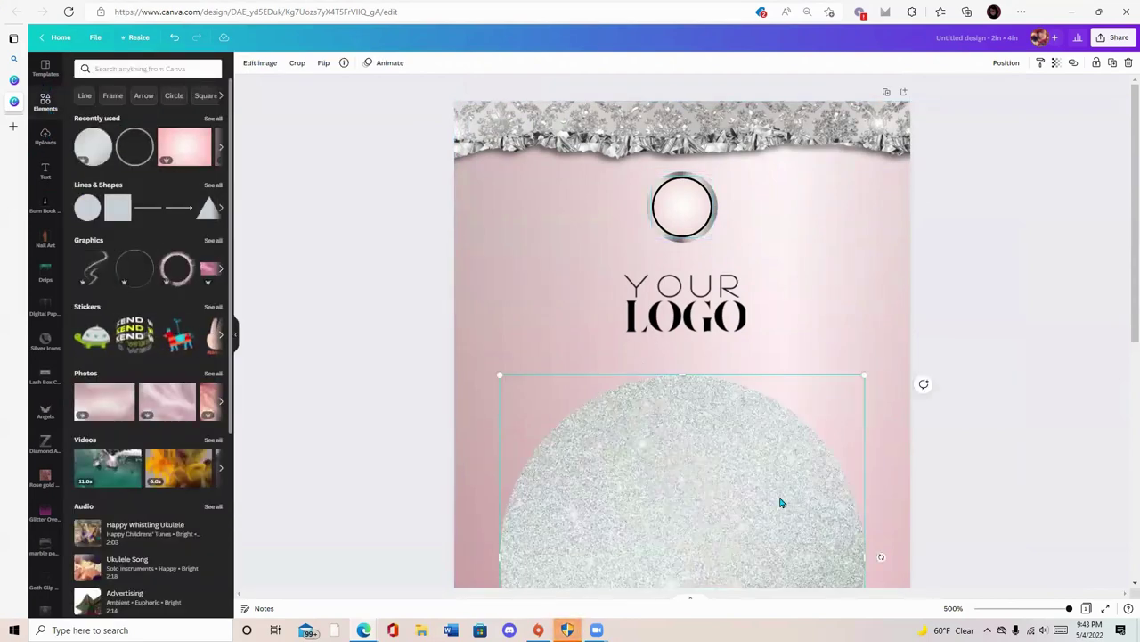
{"action": "left_click_drag", "start_coordinate": [782, 501], "coordinate": [721, 168]}
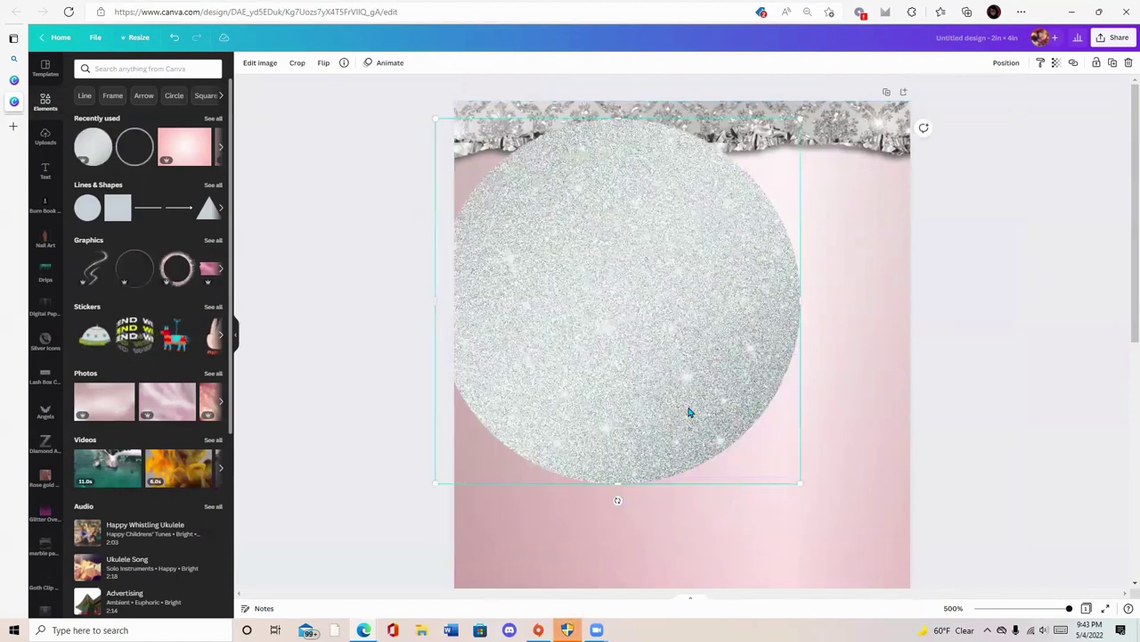
{"action": "key", "text": "Delete"}
{"action": "left_click", "coordinate": [103, 139]}
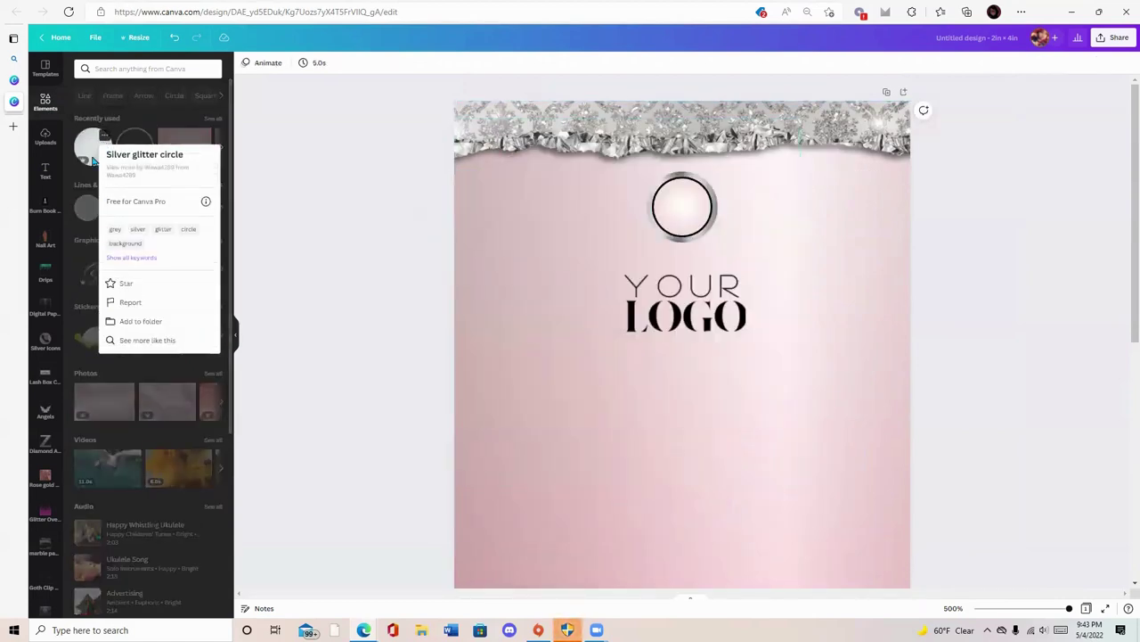
{"action": "left_click", "coordinate": [95, 161]}
{"action": "left_click", "coordinate": [93, 206]}
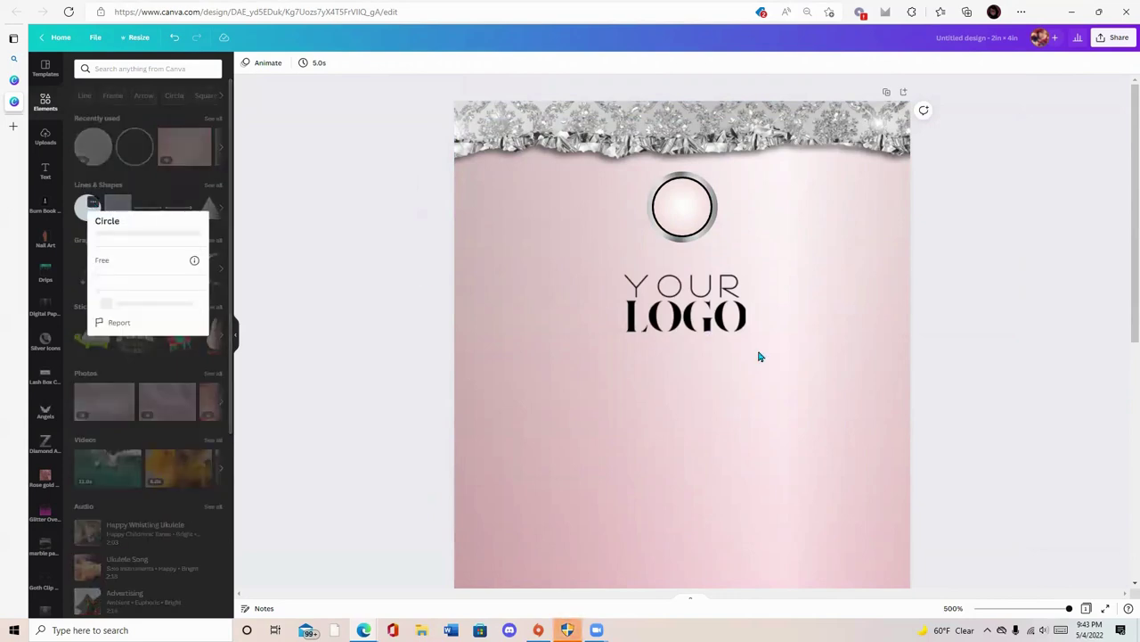
Step: Add a solid circle shape, shrink it, colour it white and centre it inside the black outline
{"action": "left_click_drag", "start_coordinate": [87, 208], "coordinate": [608, 199]}
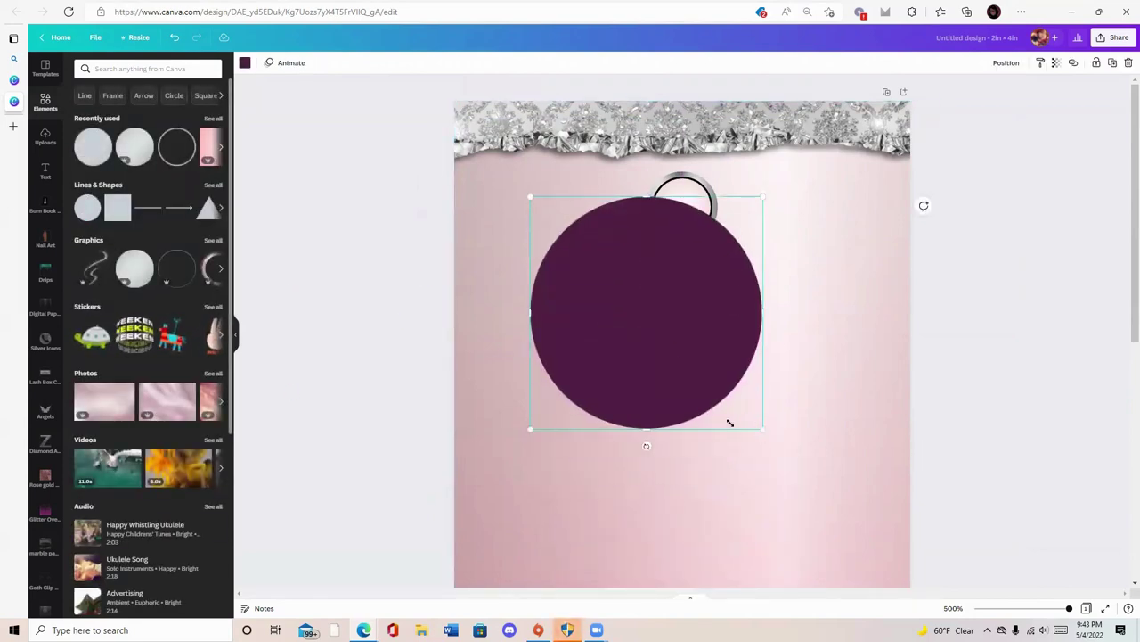
{"action": "left_click_drag", "start_coordinate": [732, 423], "coordinate": [542, 279]}
{"action": "left_click", "coordinate": [245, 62]}
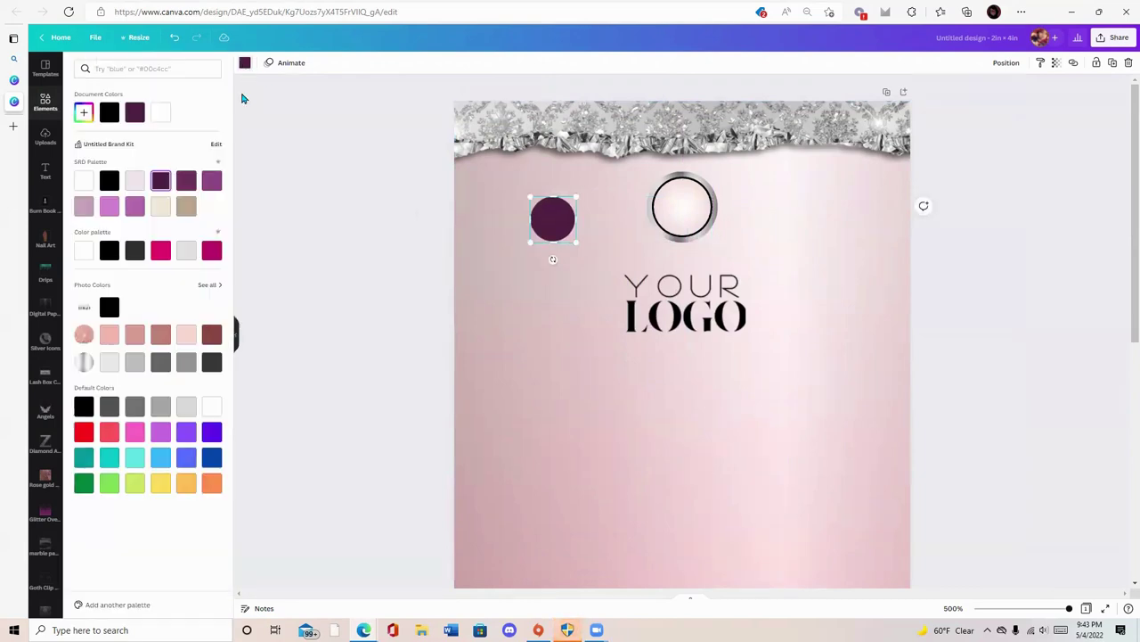
{"action": "left_click", "coordinate": [160, 113]}
{"action": "left_click_drag", "start_coordinate": [560, 226], "coordinate": [657, 241]}
{"action": "left_click", "coordinate": [768, 294]}
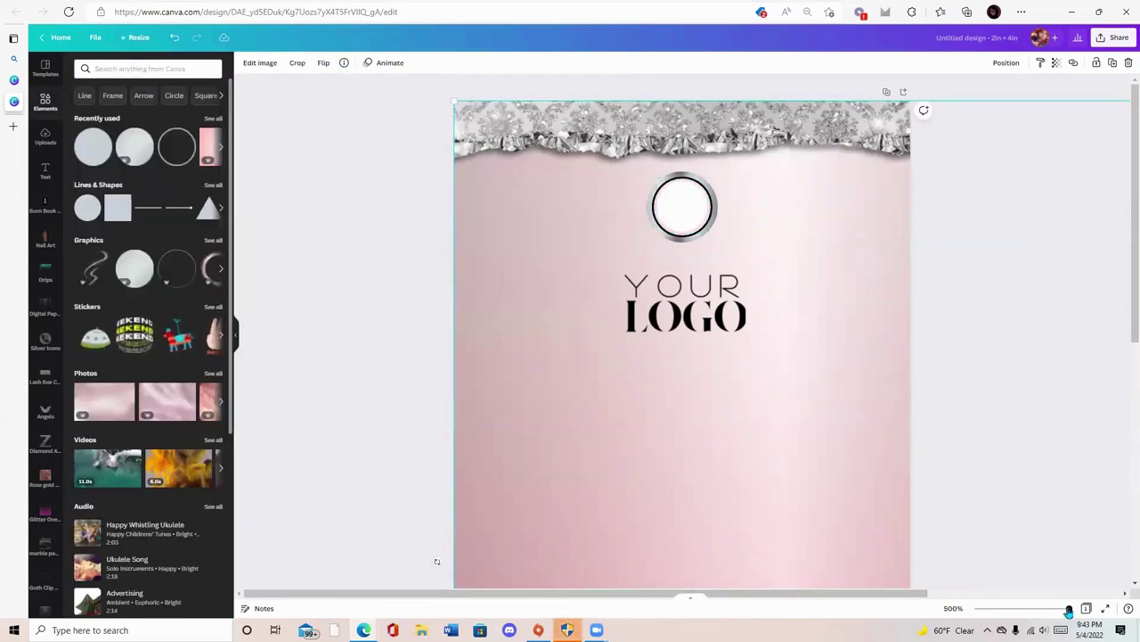
Step: Remove the black outline and the pink gradient image from the round emblem, leaving a plain white centre
{"action": "left_click_drag", "start_coordinate": [1070, 610], "coordinate": [1022, 611]}
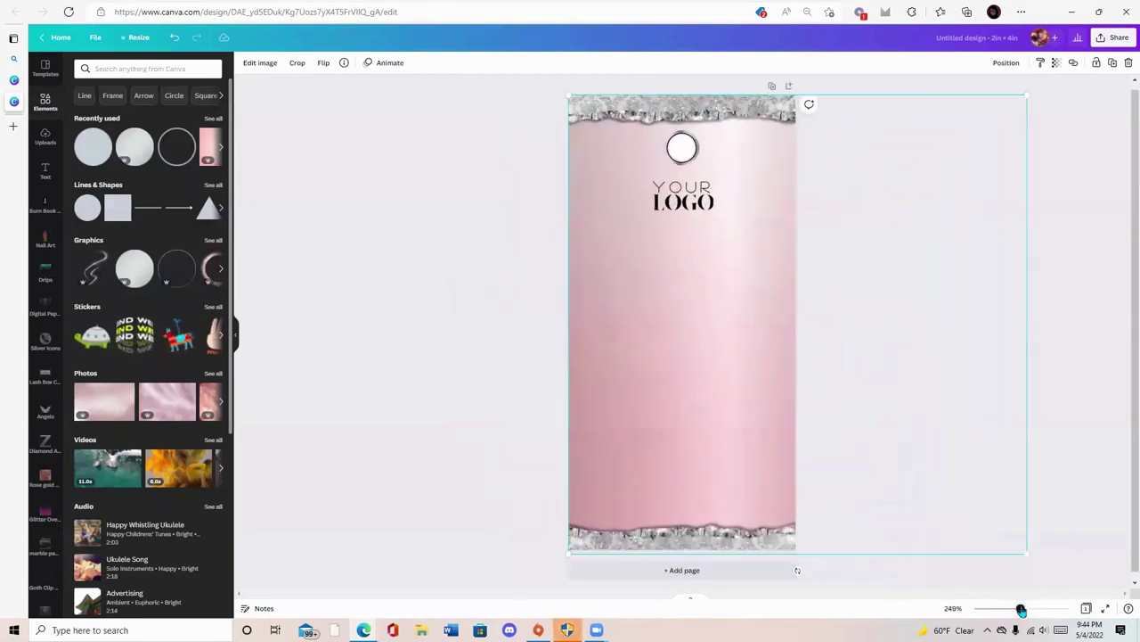
{"action": "left_click", "coordinate": [687, 153]}
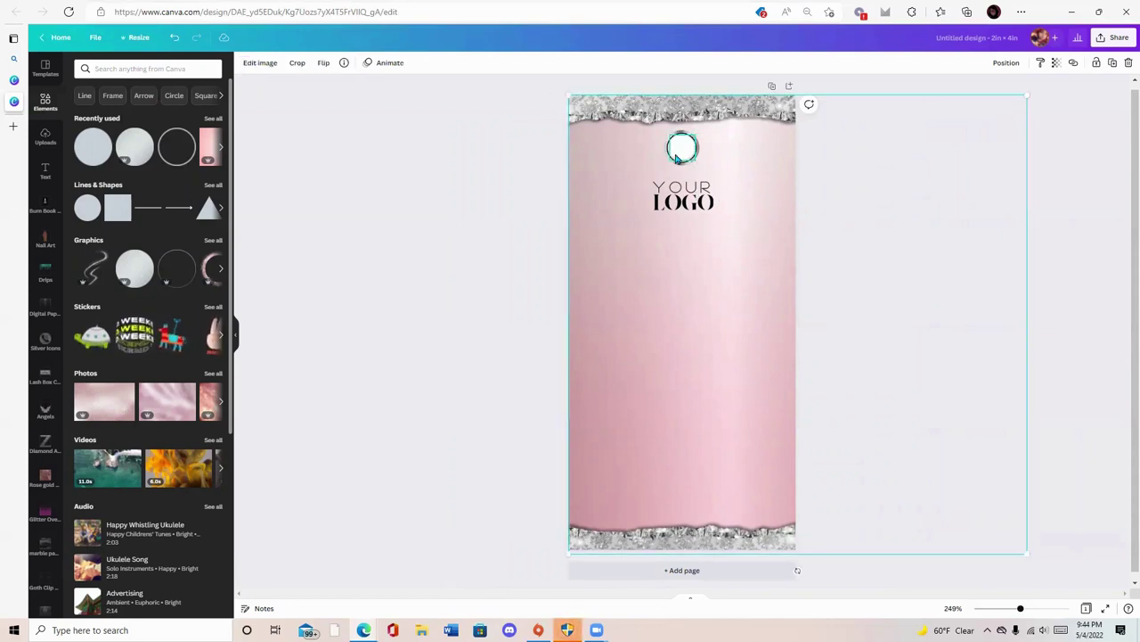
{"action": "mouse_move", "coordinate": [683, 153]}
{"action": "left_mouse_down"}
{"action": "mouse_move", "coordinate": [733, 162]}
{"action": "mouse_move", "coordinate": [684, 150]}
{"action": "mouse_move", "coordinate": [693, 133]}
{"action": "mouse_move", "coordinate": [669, 168]}
{"action": "left_mouse_up"}
{"action": "left_click", "coordinate": [691, 149]}
{"action": "left_click", "coordinate": [1000, 67]}
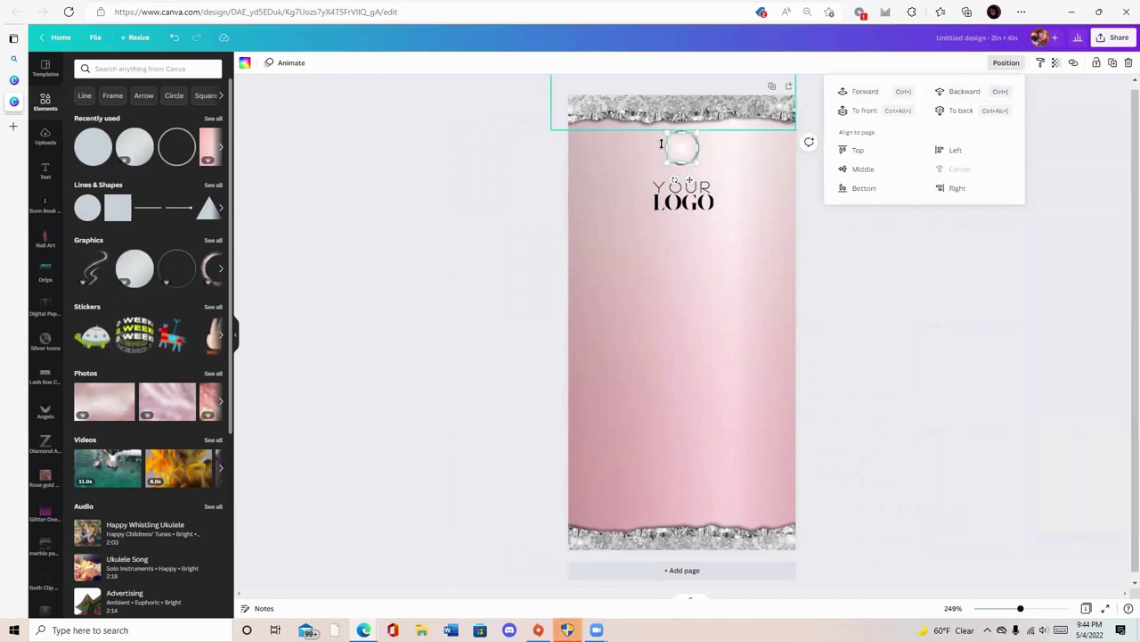
{"action": "left_click", "coordinate": [910, 91]}
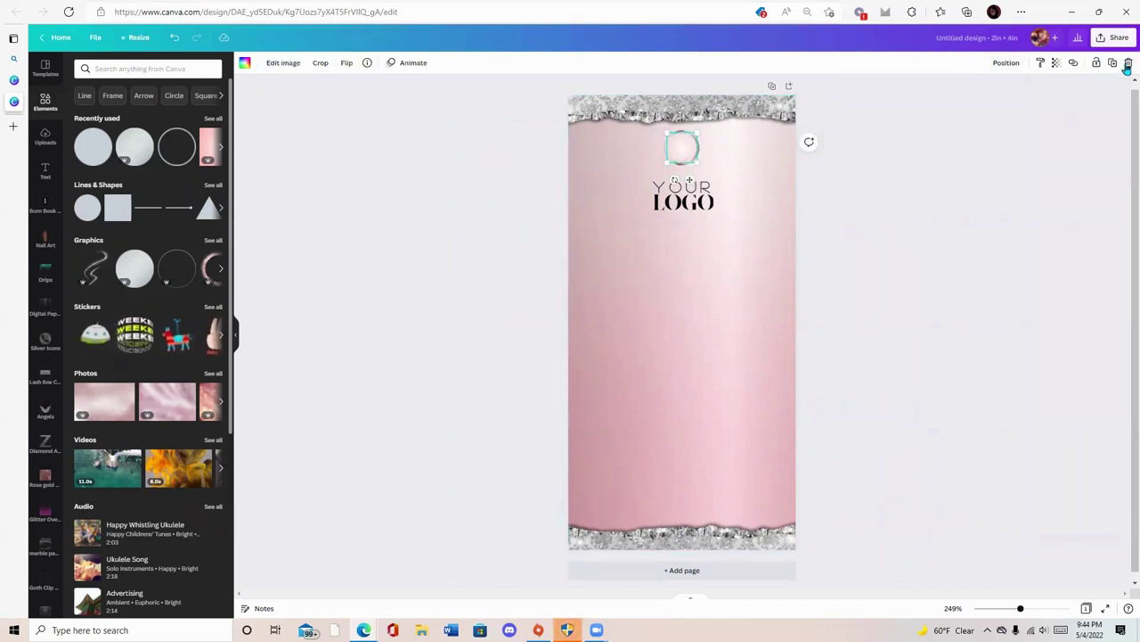
{"action": "left_click", "coordinate": [1128, 64]}
{"action": "left_click", "coordinate": [1107, 107]}
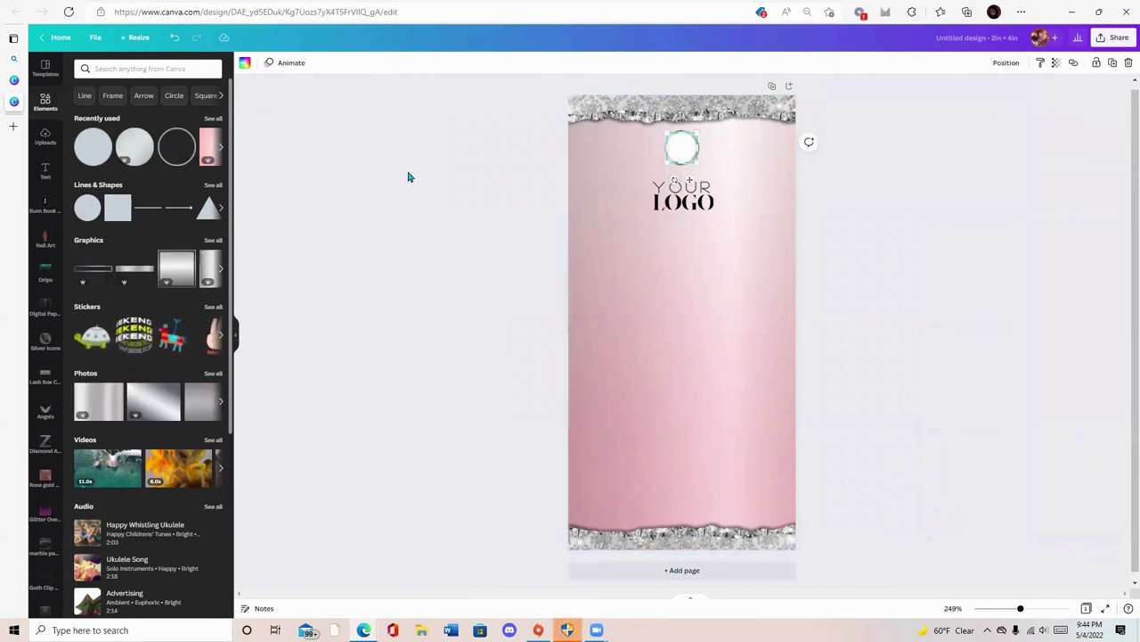
Step: Add a new circle outline, shrink it and centre it over the white circle above the logo
{"action": "left_click", "coordinate": [178, 162]}
{"action": "left_click_drag", "start_coordinate": [736, 375], "coordinate": [694, 158]}
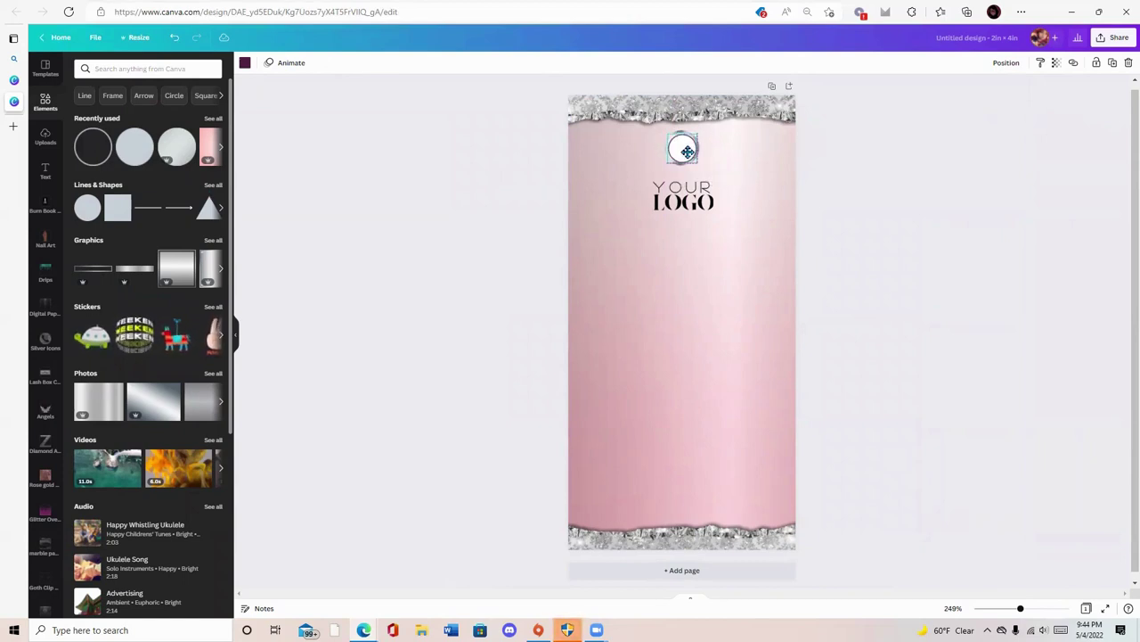
Step: Refit the new circle outline so it sits evenly around the white circle of the emblem
{"action": "left_click_drag", "start_coordinate": [1018, 610], "coordinate": [1040, 611]}
{"action": "scroll", "coordinate": [774, 204], "scroll_direction": "up", "scroll_amount": 3}
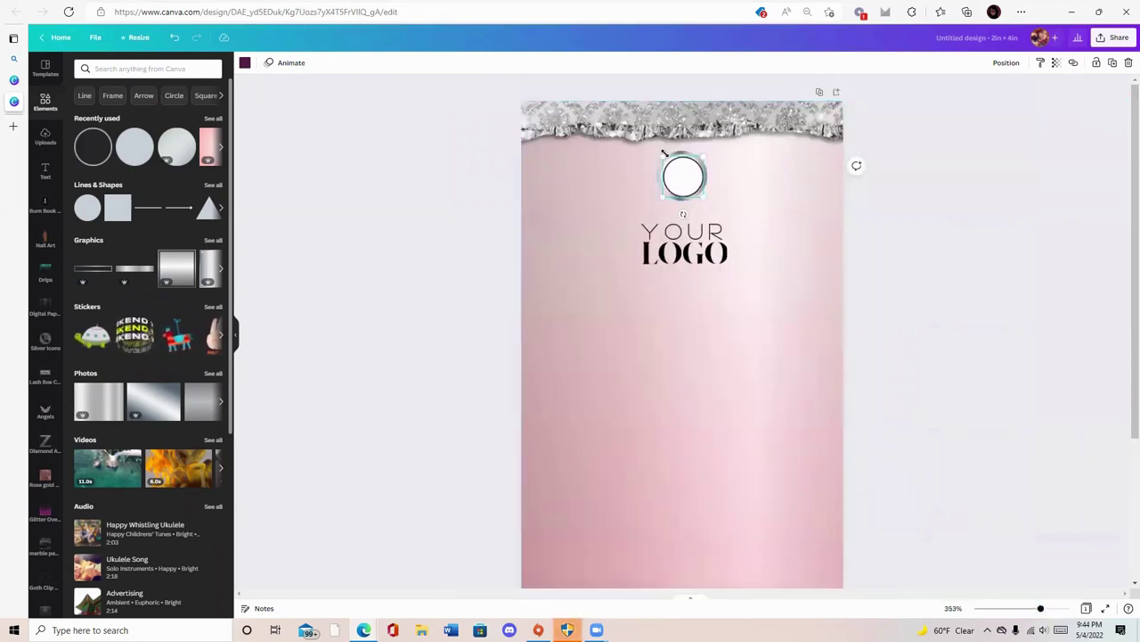
{"action": "left_click_drag", "start_coordinate": [662, 155], "coordinate": [660, 151]}
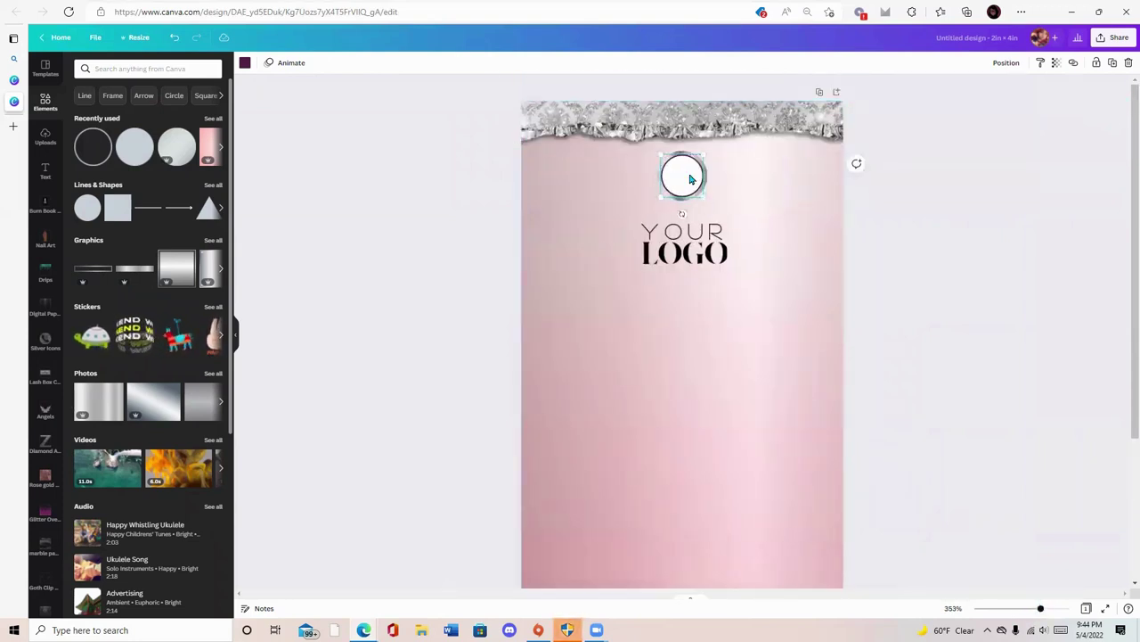
Step: Colour the emblem's inner circle outline by sampling the pink label background and darkening the shade to #B4A3A5
{"action": "left_click", "coordinate": [246, 63]}
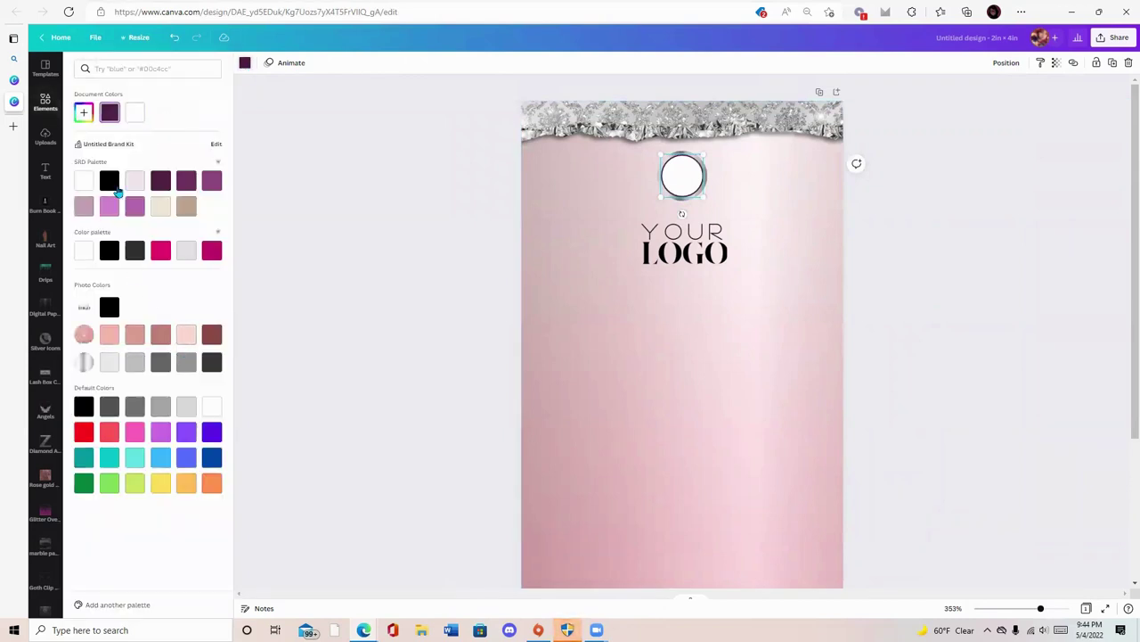
{"action": "left_click", "coordinate": [84, 113]}
{"action": "left_click", "coordinate": [199, 210]}
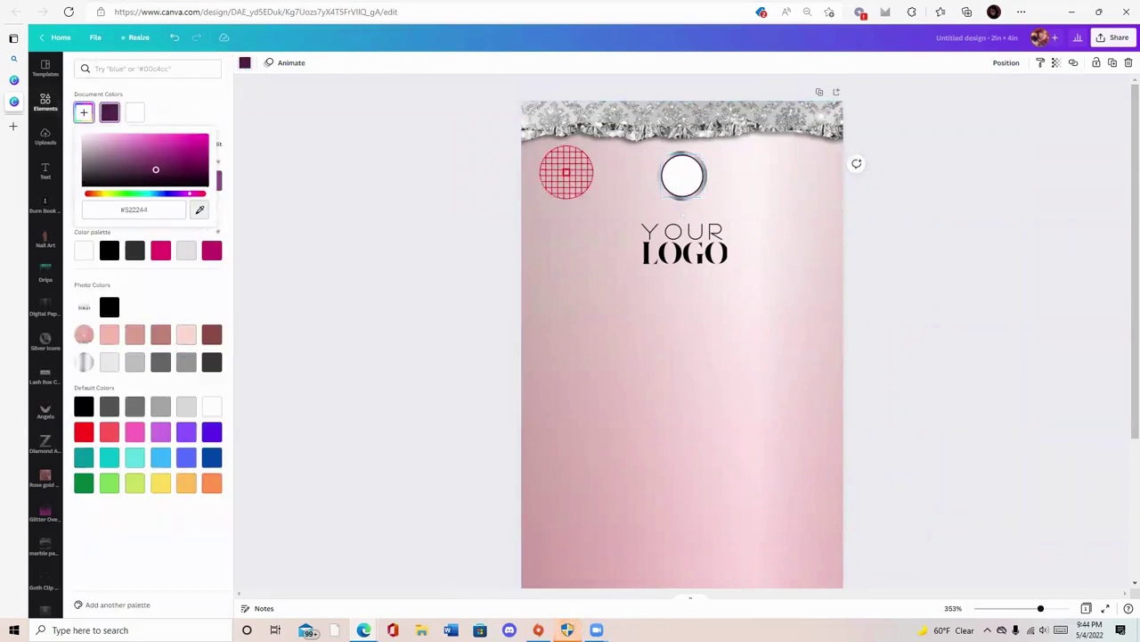
{"action": "left_click", "coordinate": [651, 186]}
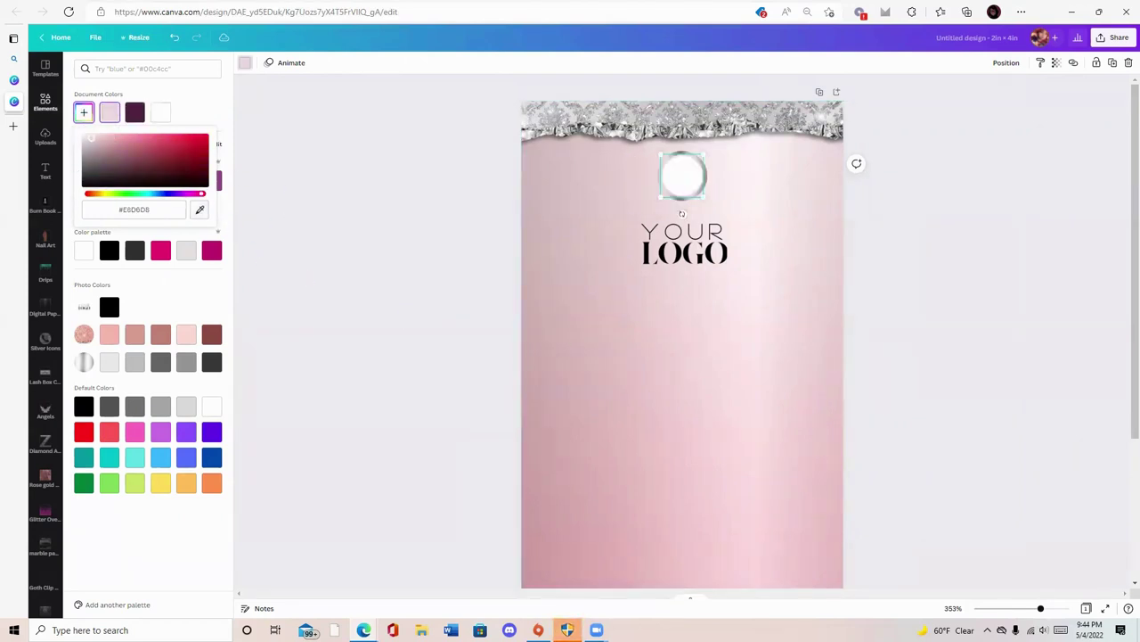
{"action": "left_click_drag", "start_coordinate": [90, 138], "coordinate": [94, 145]}
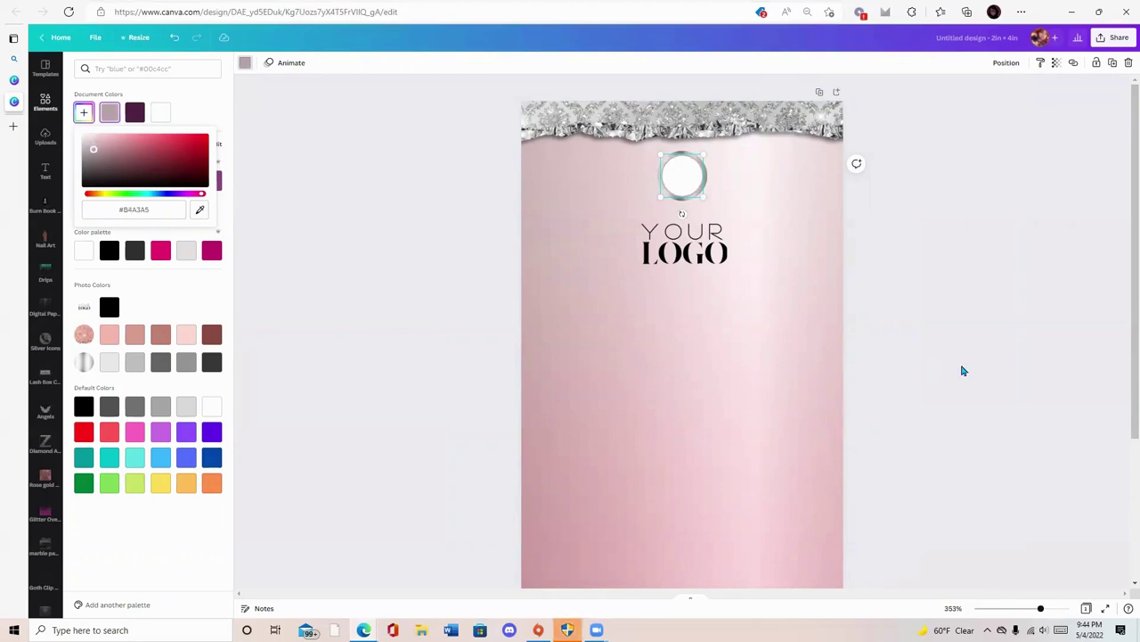
{"action": "double_click", "coordinate": [713, 361]}
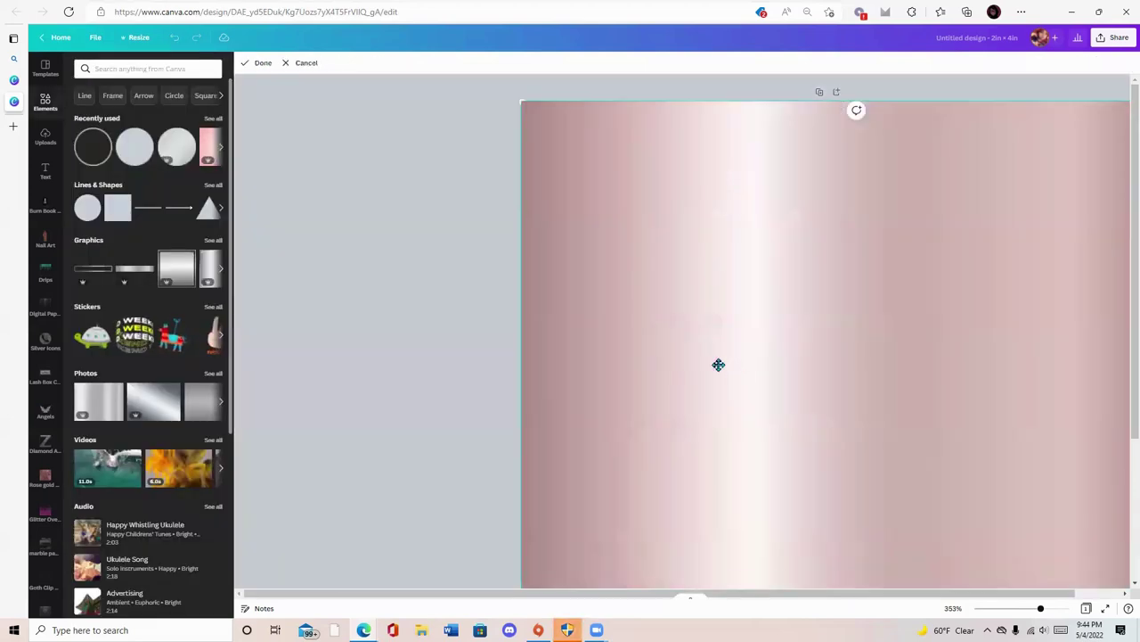
{"action": "left_click", "coordinate": [913, 91]}
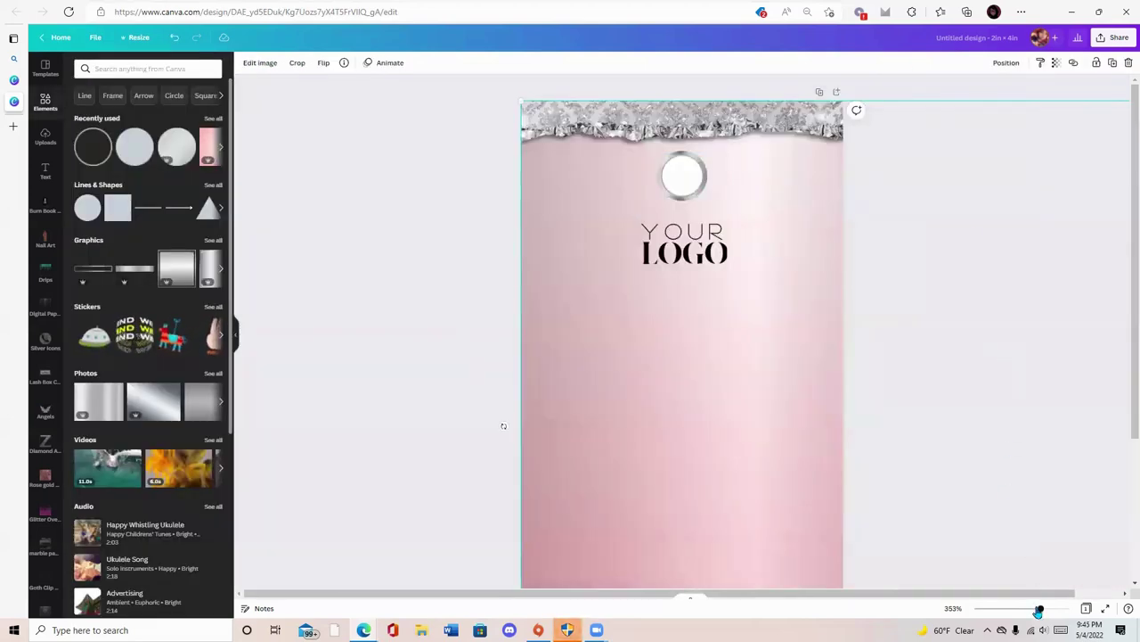
Step: Try a Glow shadow of size 0 on the round emblem's silver rim
{"action": "left_click_drag", "start_coordinate": [1041, 607], "coordinate": [1009, 602]}
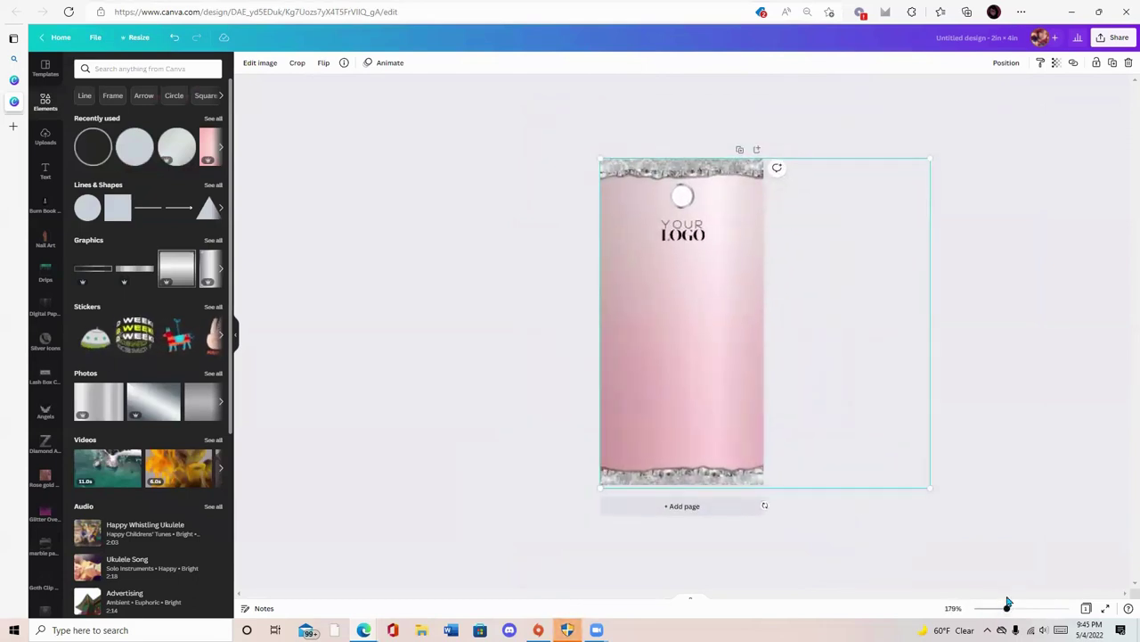
{"action": "left_click", "coordinate": [696, 202]}
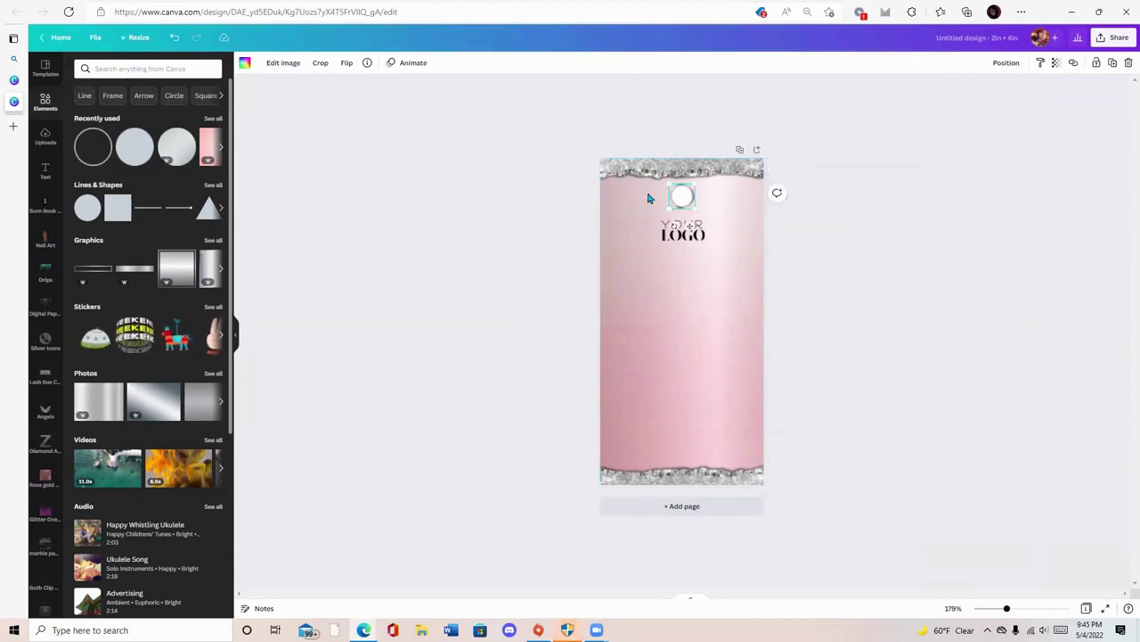
{"action": "left_click", "coordinate": [263, 64]}
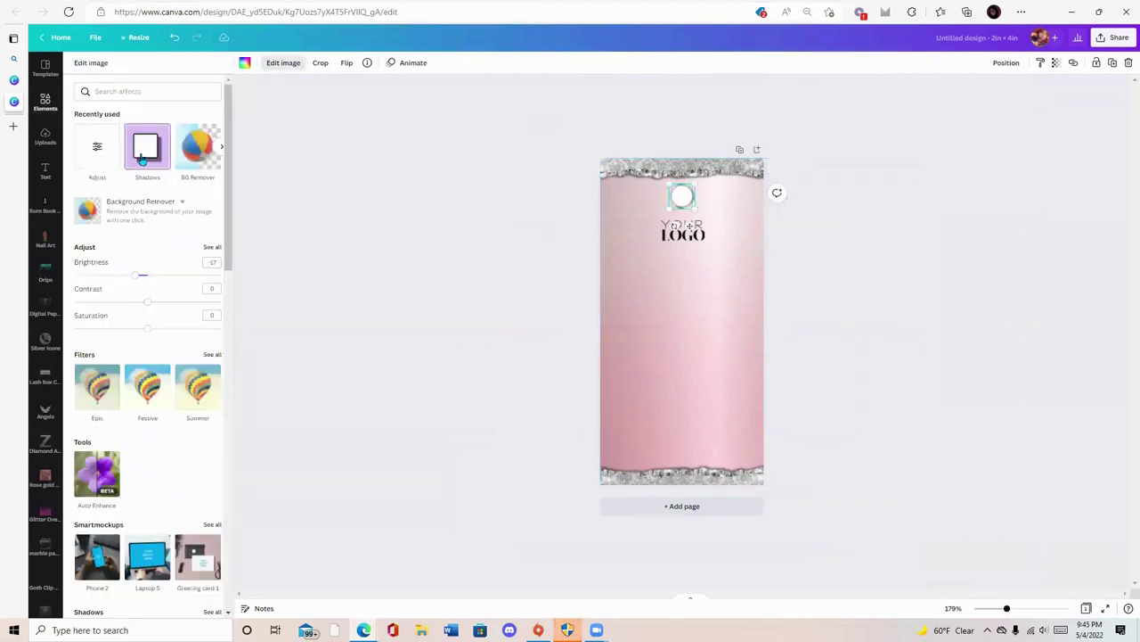
{"action": "left_click", "coordinate": [146, 152]}
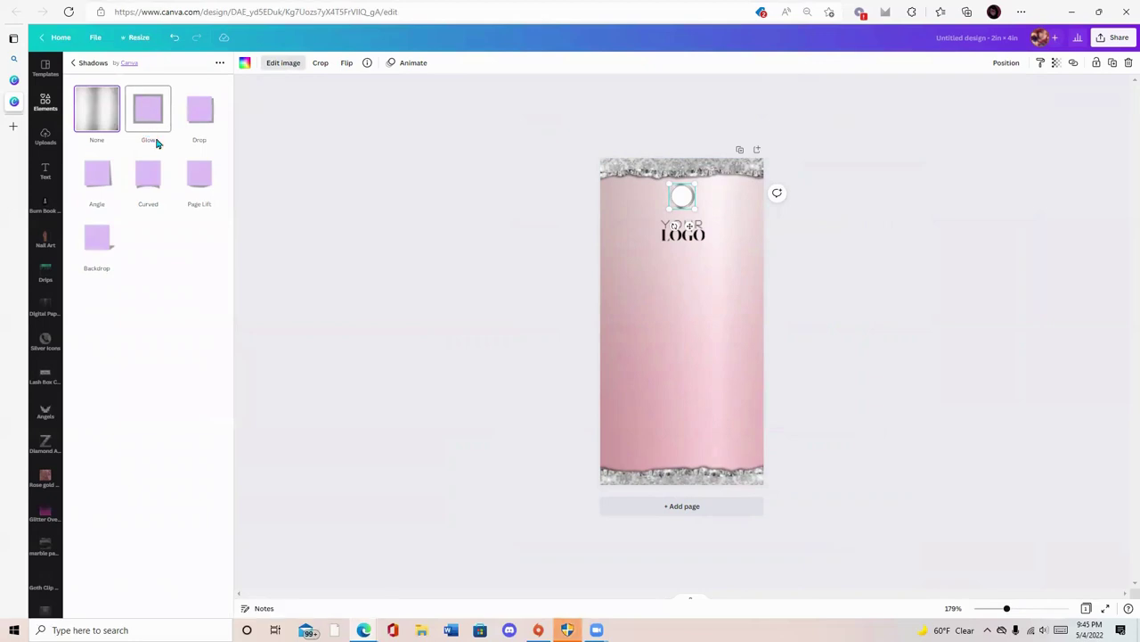
{"action": "left_click", "coordinate": [144, 111]}
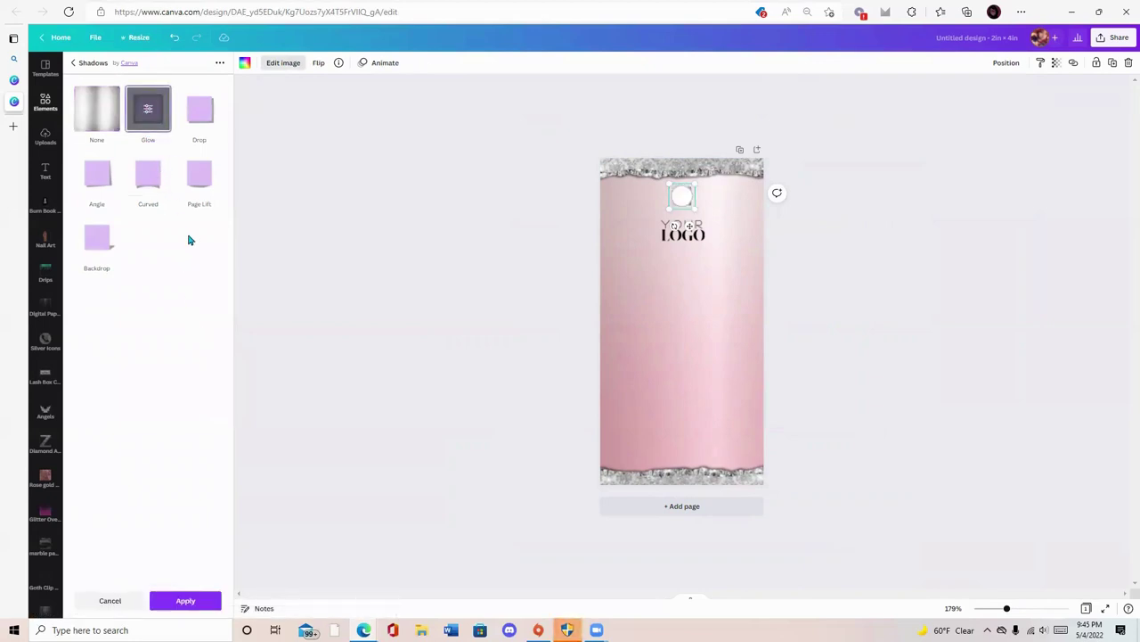
{"action": "left_click", "coordinate": [154, 114]}
{"action": "left_click_drag", "start_coordinate": [89, 111], "coordinate": [115, 105]}
{"action": "left_click_drag", "start_coordinate": [48, 153], "coordinate": [37, 157]}
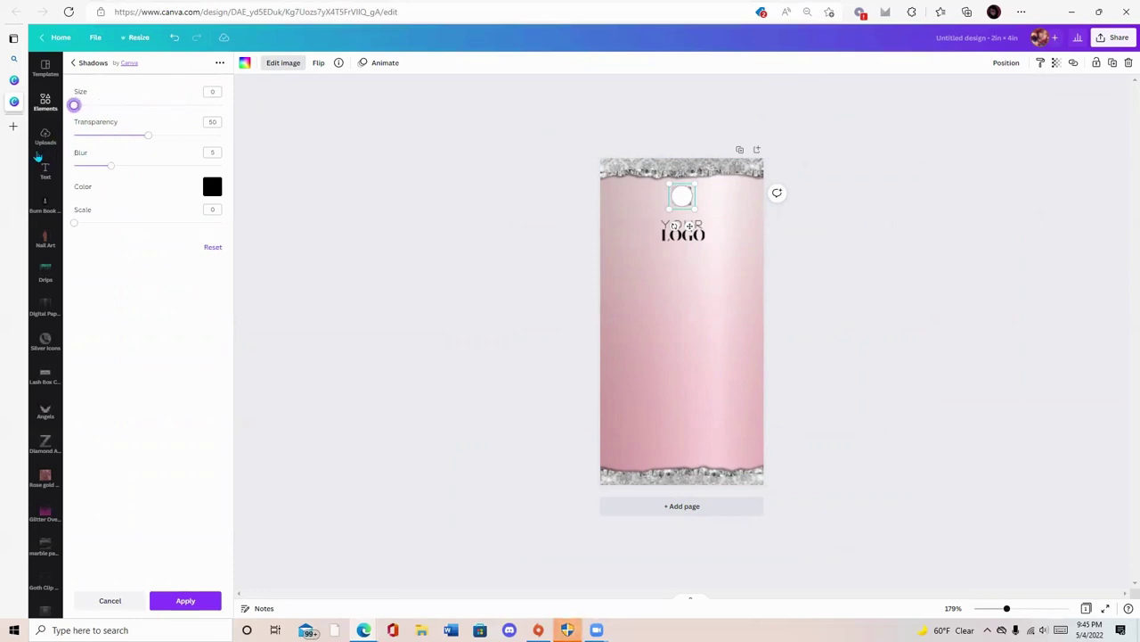
{"action": "left_click", "coordinate": [172, 38]}
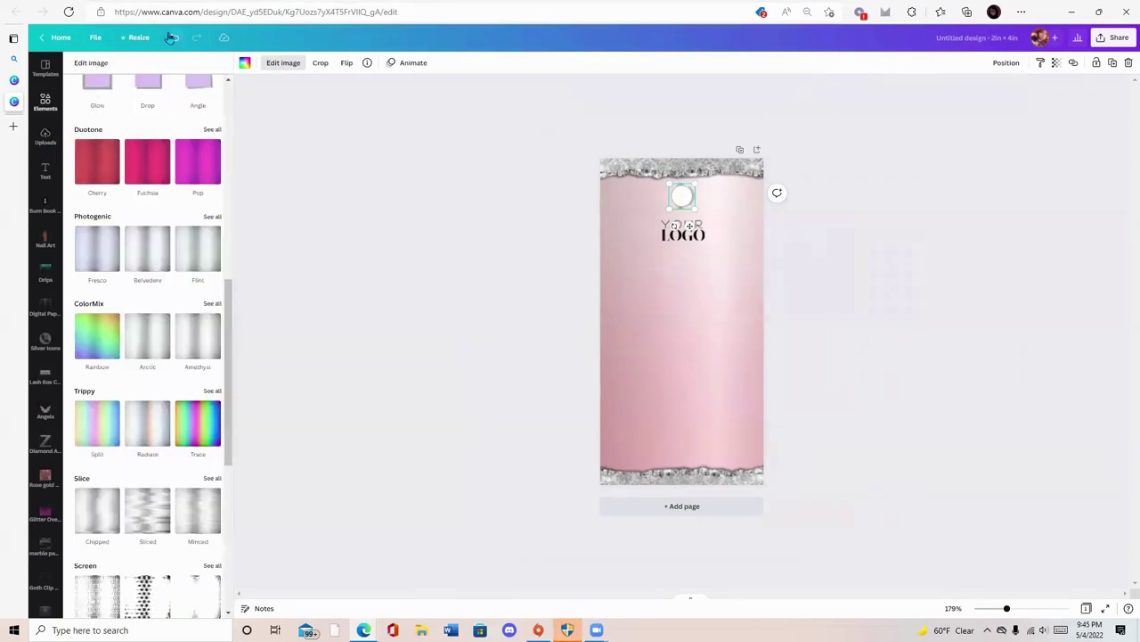
{"action": "left_click", "coordinate": [198, 45]}
{"action": "left_click", "coordinate": [799, 286]}
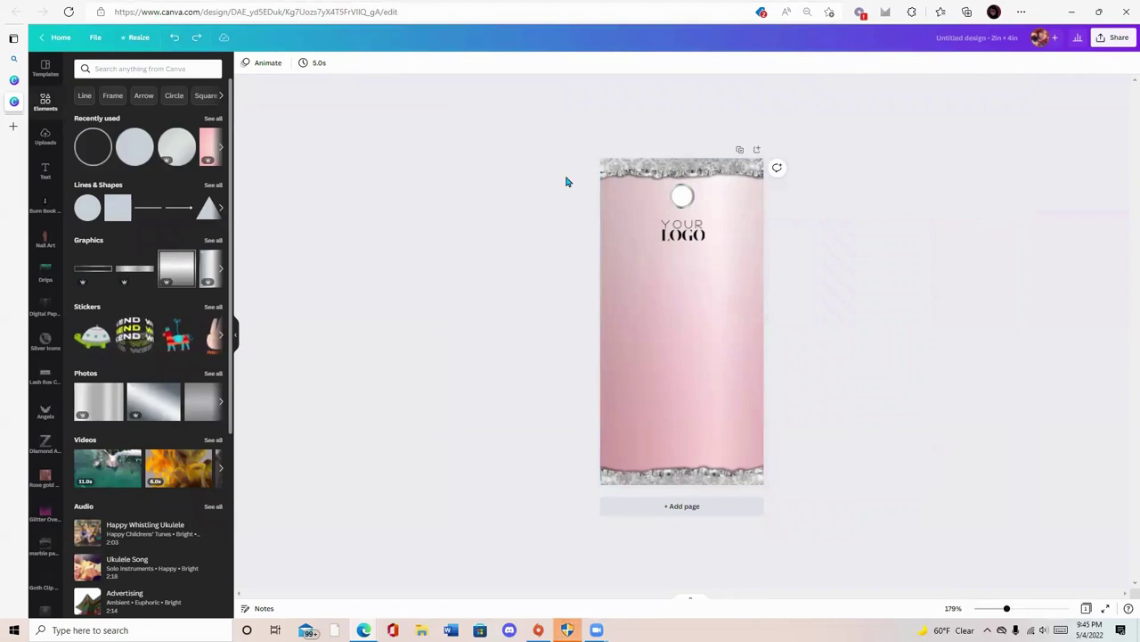
Step: Enlarge the logo slightly and add the body text "YOUR TAGLINE" beneath it, scaled down to font size 4.3
{"action": "left_click", "coordinate": [700, 234]}
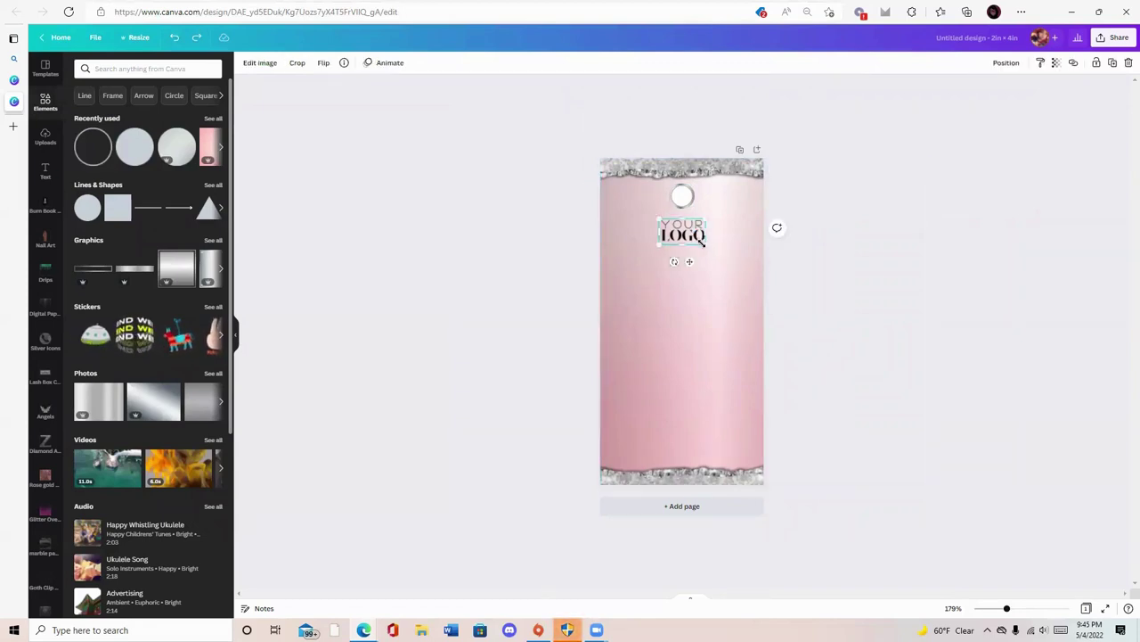
{"action": "left_click_drag", "start_coordinate": [706, 243], "coordinate": [684, 230]}
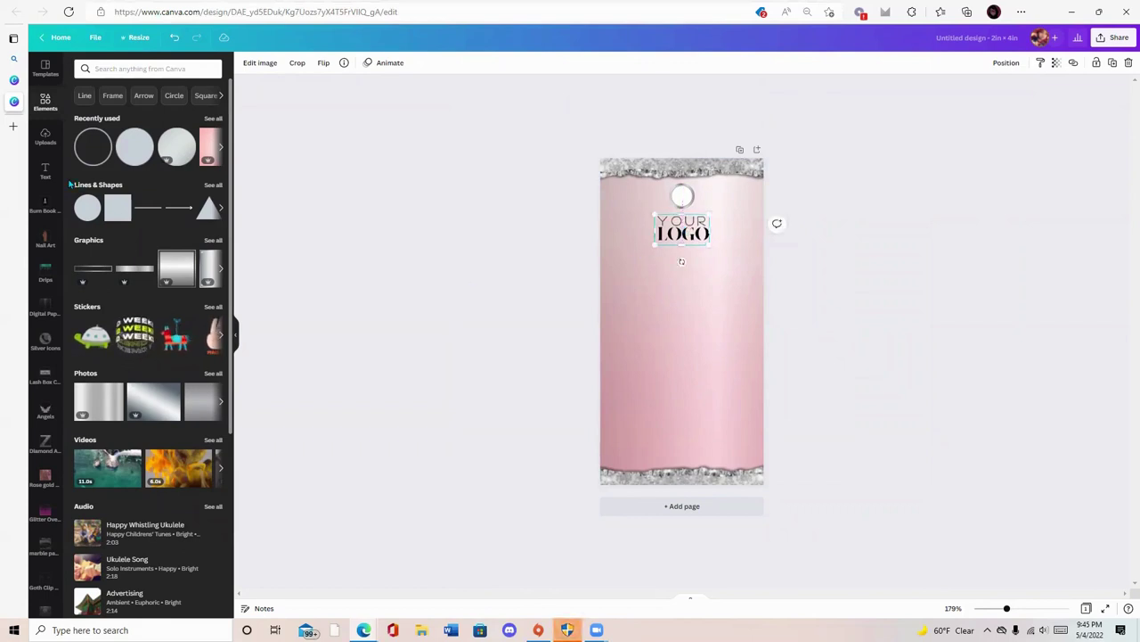
{"action": "left_click", "coordinate": [45, 169]}
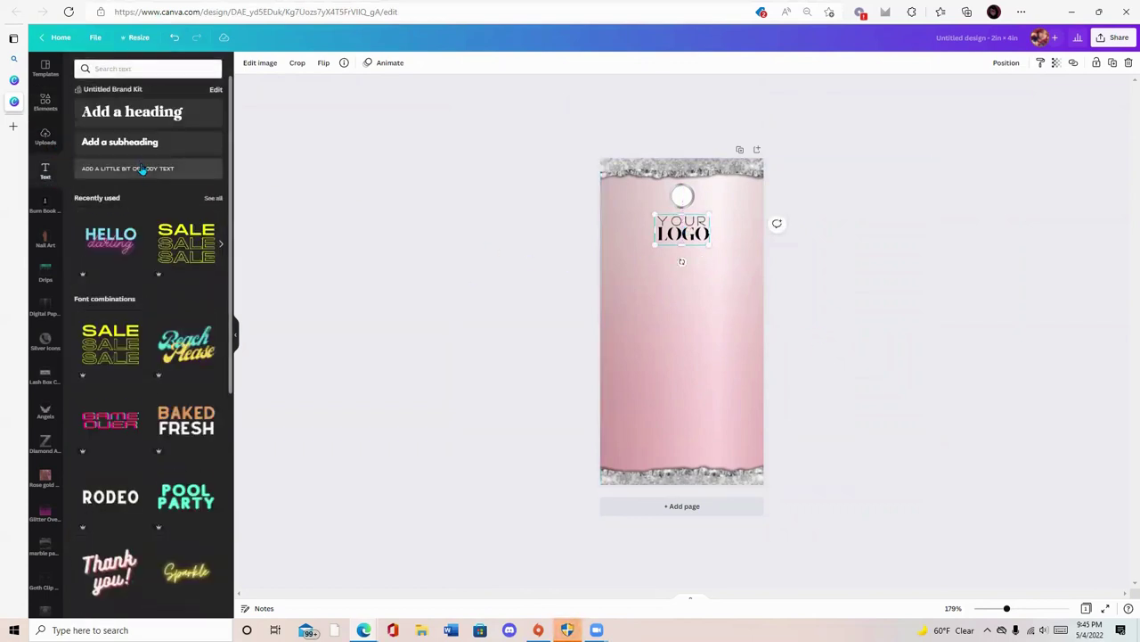
{"action": "left_click", "coordinate": [141, 168]}
{"action": "type", "text": "YO"}
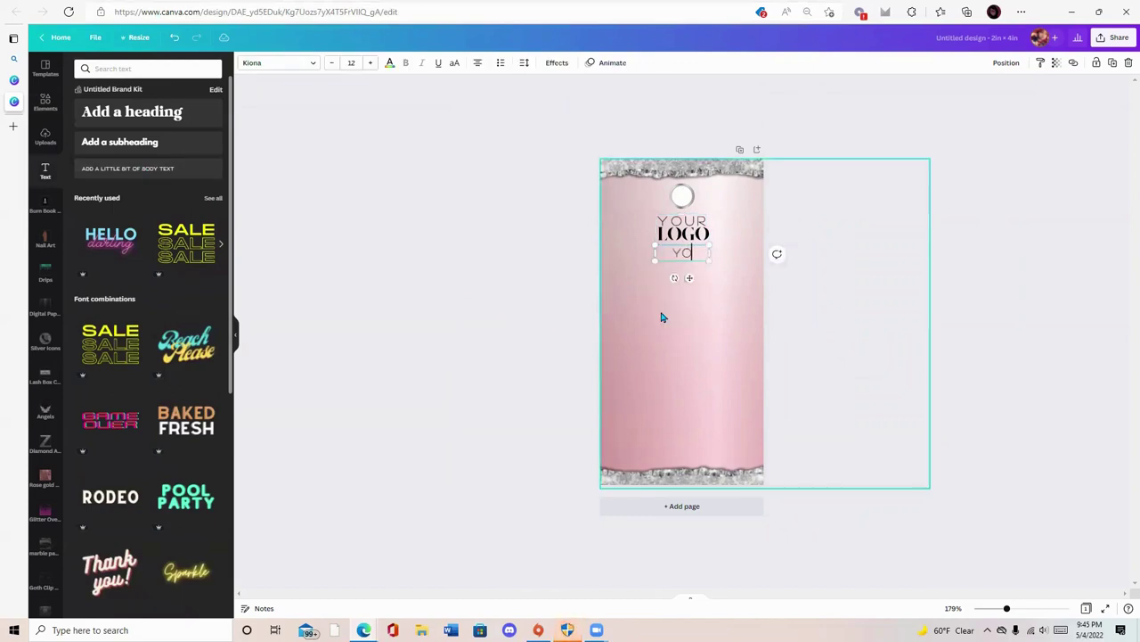
{"action": "type", "text": "UR TAGLINE"}
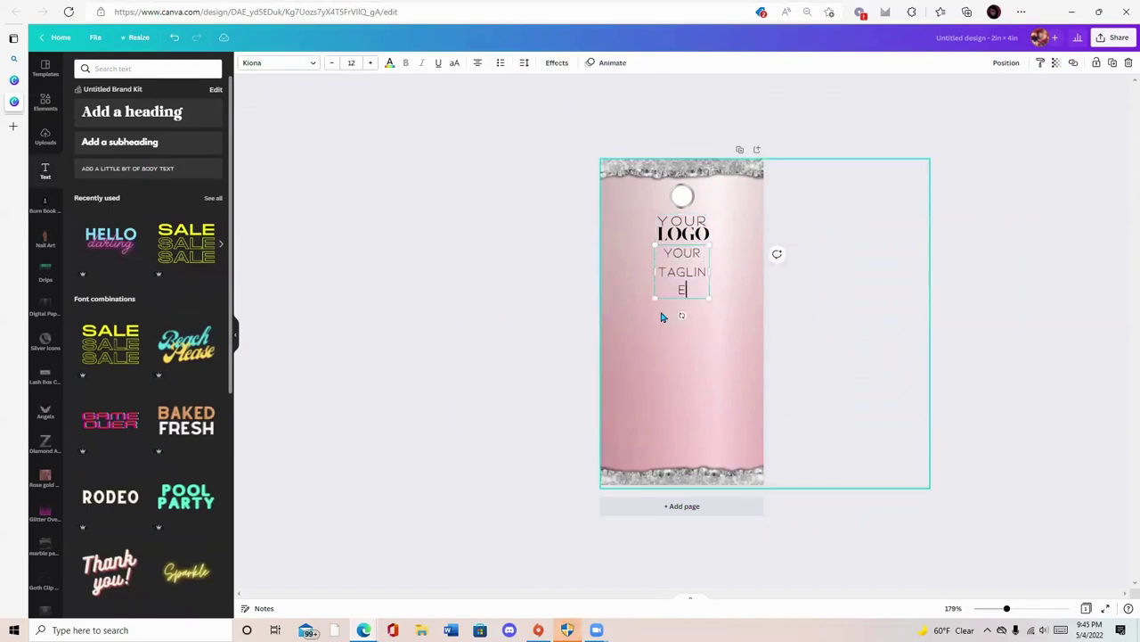
{"action": "left_click_drag", "start_coordinate": [708, 272], "coordinate": [696, 250]}
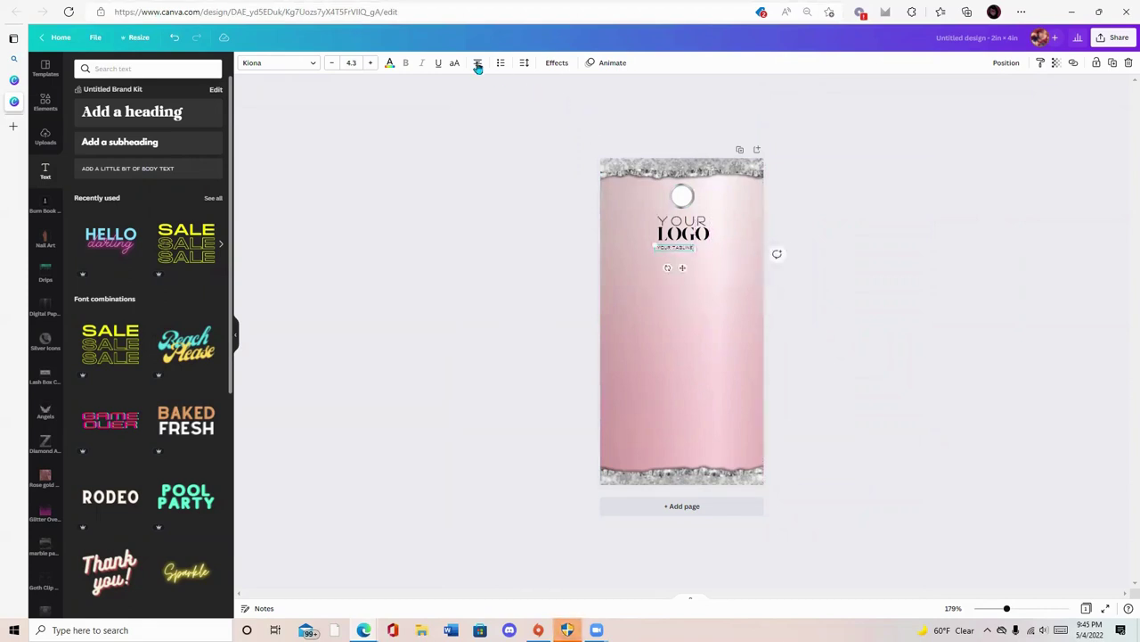
Step: Set the tagline's letter spacing to 236, widen its box to fit one line and centre it directly under the logo
{"action": "left_click", "coordinate": [523, 64]}
{"action": "left_click_drag", "start_coordinate": [553, 106], "coordinate": [582, 116]}
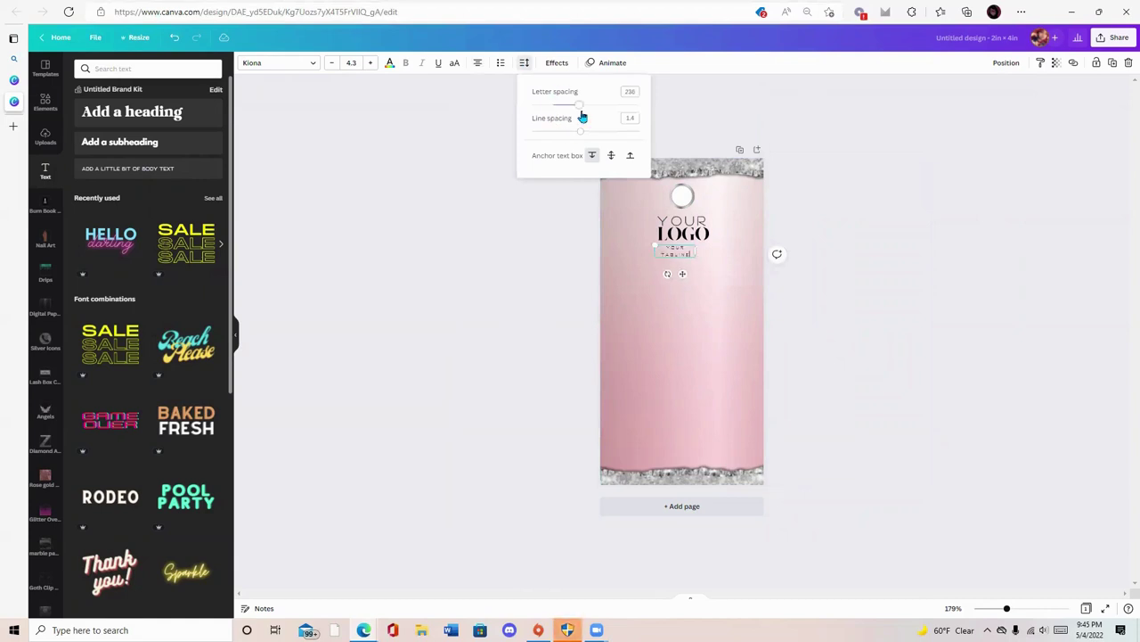
{"action": "left_click_drag", "start_coordinate": [691, 256], "coordinate": [715, 256]}
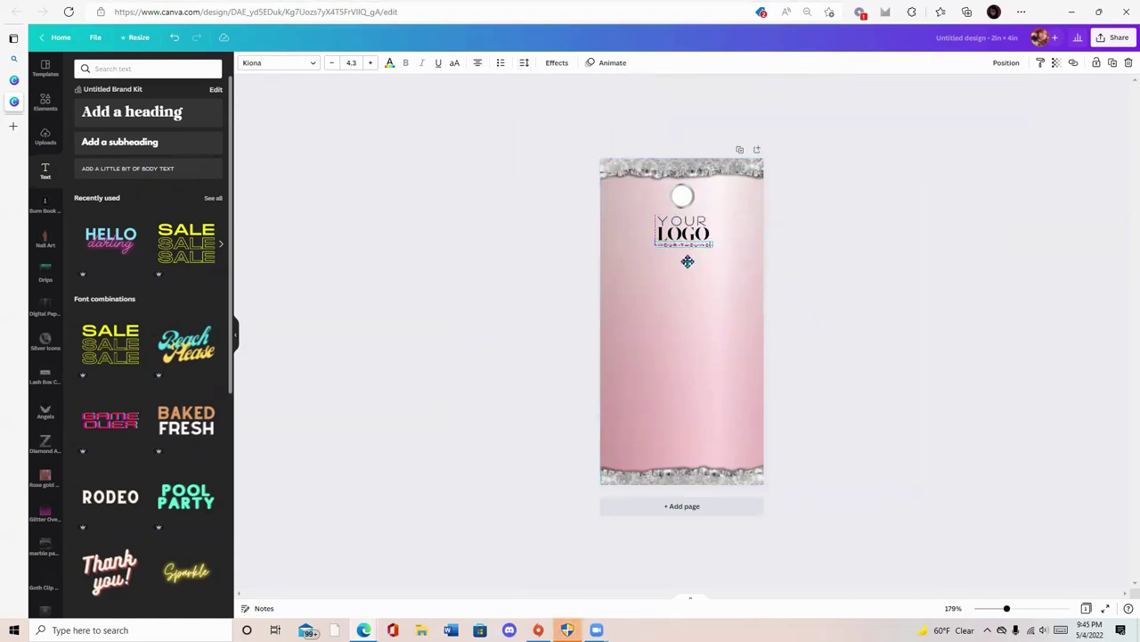
{"action": "left_click", "coordinate": [836, 330]}
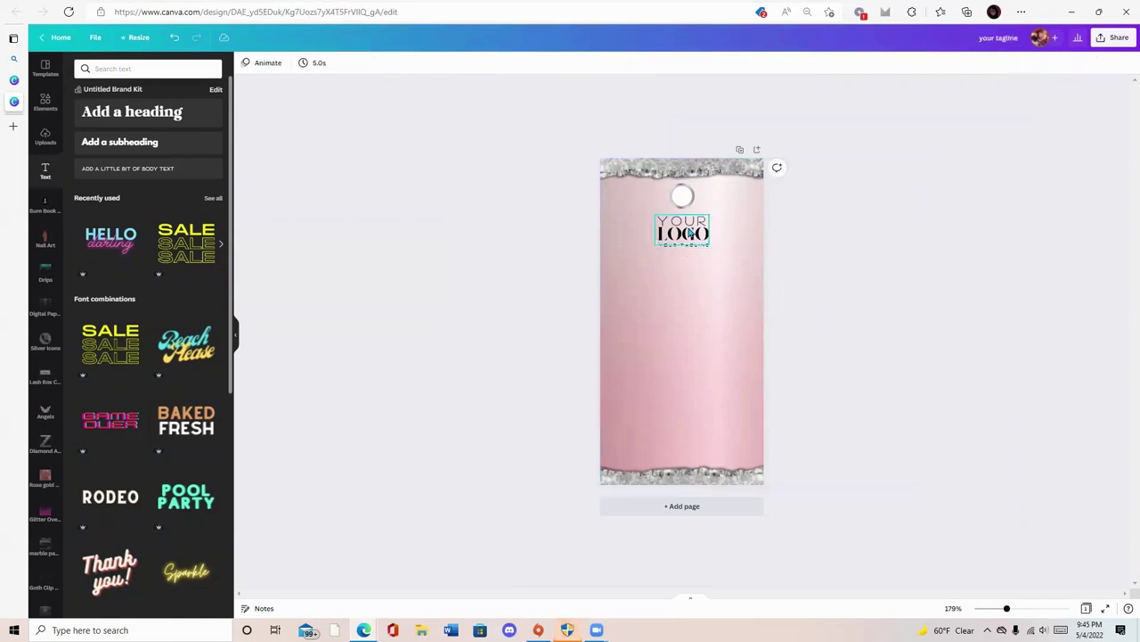
{"action": "left_click_drag", "start_coordinate": [686, 251], "coordinate": [679, 252]}
{"action": "left_click_drag", "start_coordinate": [684, 251], "coordinate": [686, 248]}
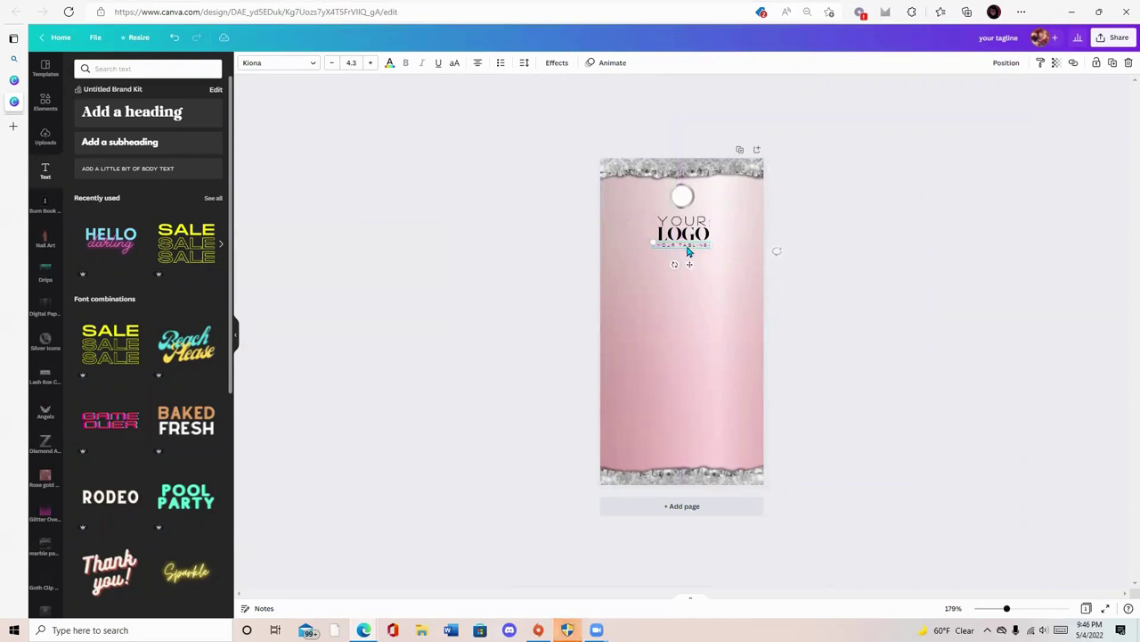
Step: Duplicate the tagline, change the copy to "SIZE", set it to size 20, then scale it to 12.2 on one line below
{"action": "left_click", "coordinate": [1106, 70]}
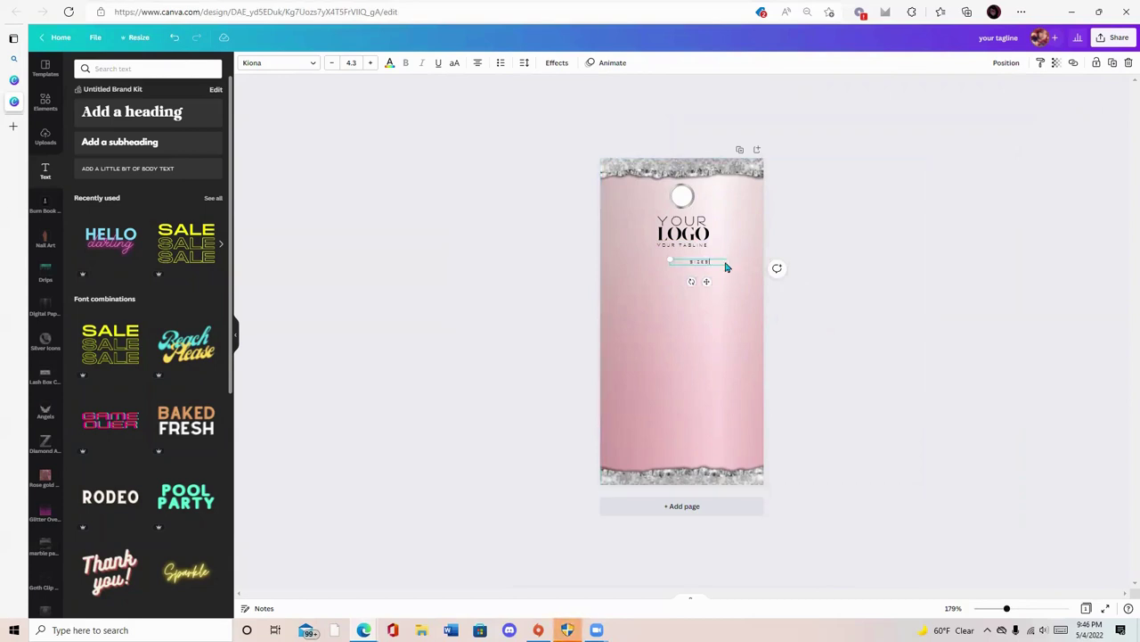
{"action": "left_click", "coordinate": [353, 62]}
{"action": "type", "text": "20"}
{"action": "key", "text": "Return"}
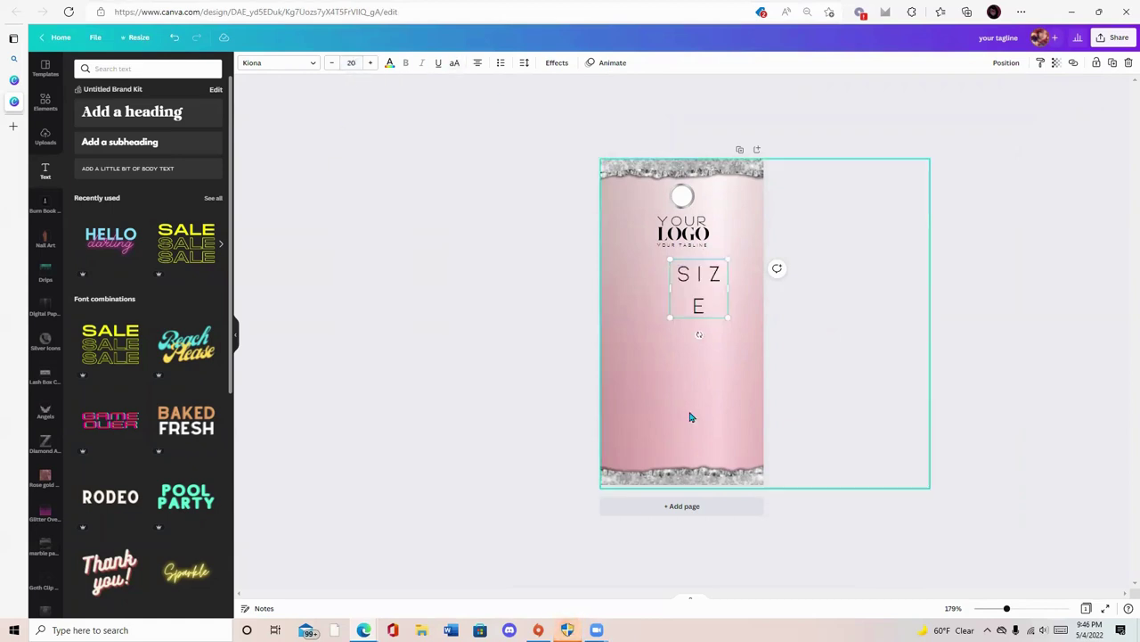
{"action": "left_click_drag", "start_coordinate": [749, 287], "coordinate": [695, 309]}
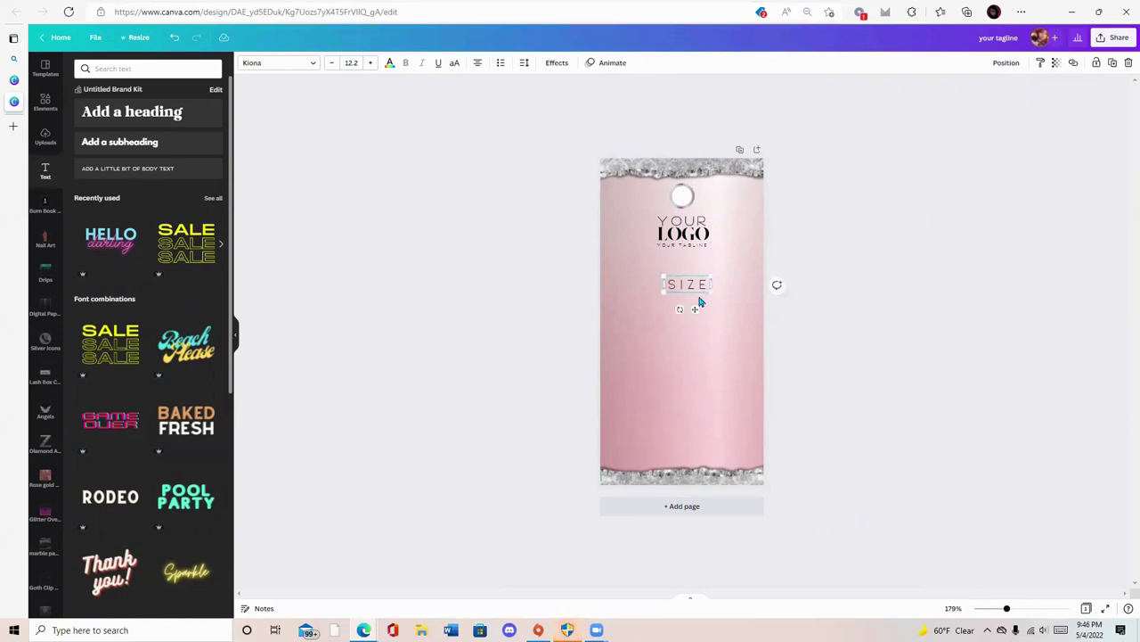
Step: Tighten the letter spacing of the SIZE heading, narrow its text box and centre it below the logo
{"action": "left_click", "coordinate": [525, 64]}
{"action": "left_click_drag", "start_coordinate": [580, 106], "coordinate": [561, 120]}
{"action": "left_click_drag", "start_coordinate": [711, 284], "coordinate": [688, 307]}
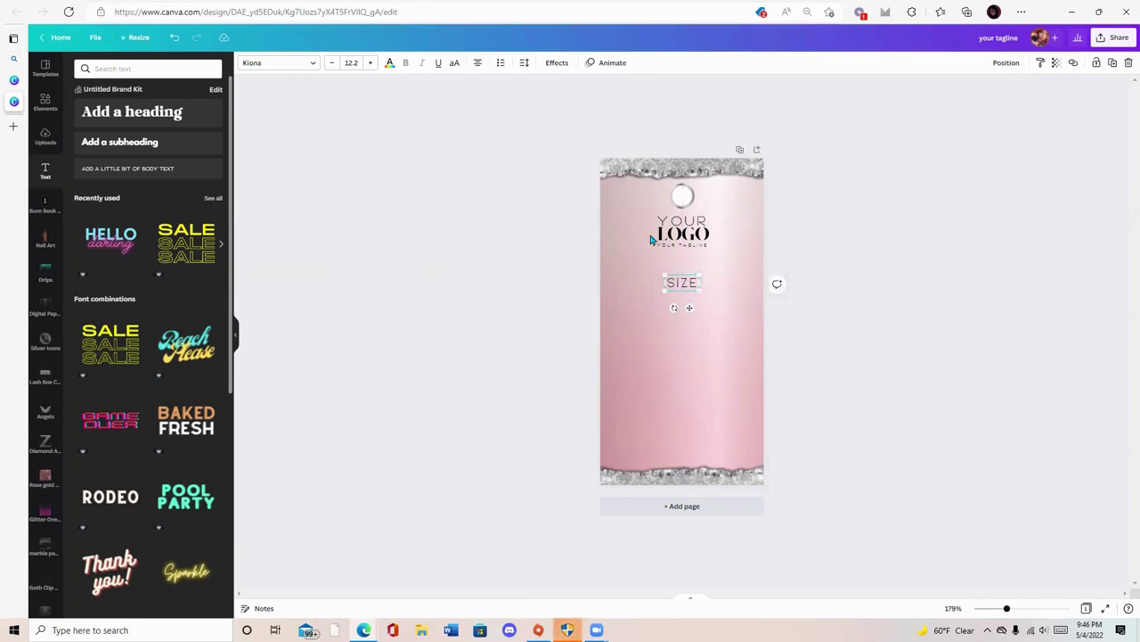
Step: Apply the Hollow text effect with thickness 100 to the SIZE heading and shift the heading slightly sideways
{"action": "left_click", "coordinate": [557, 67]}
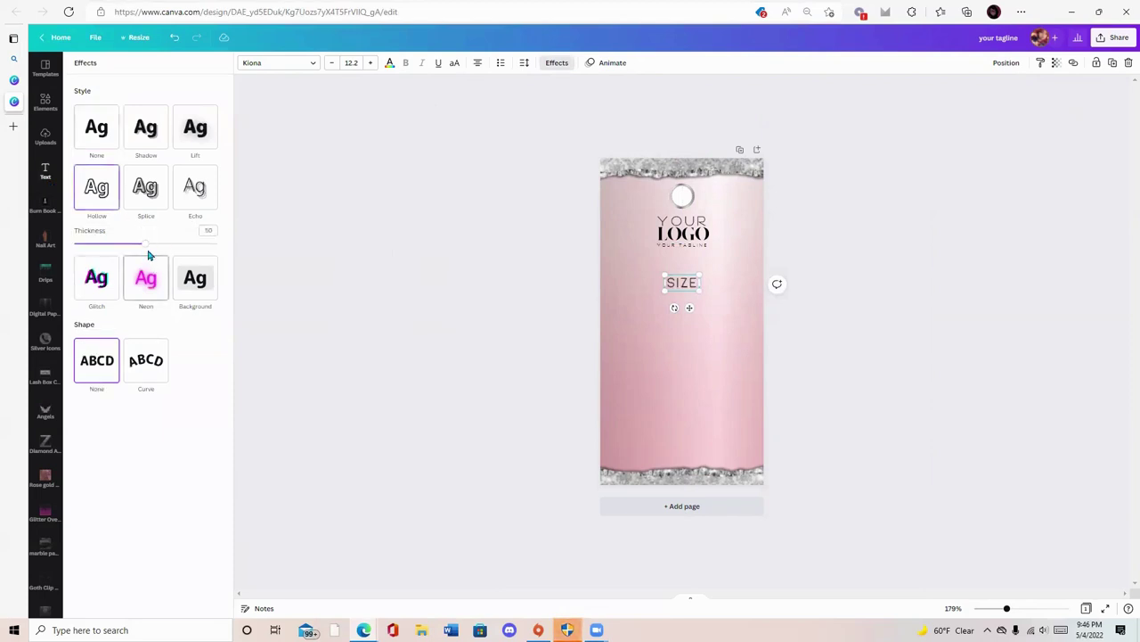
{"action": "left_click_drag", "start_coordinate": [143, 243], "coordinate": [240, 258]}
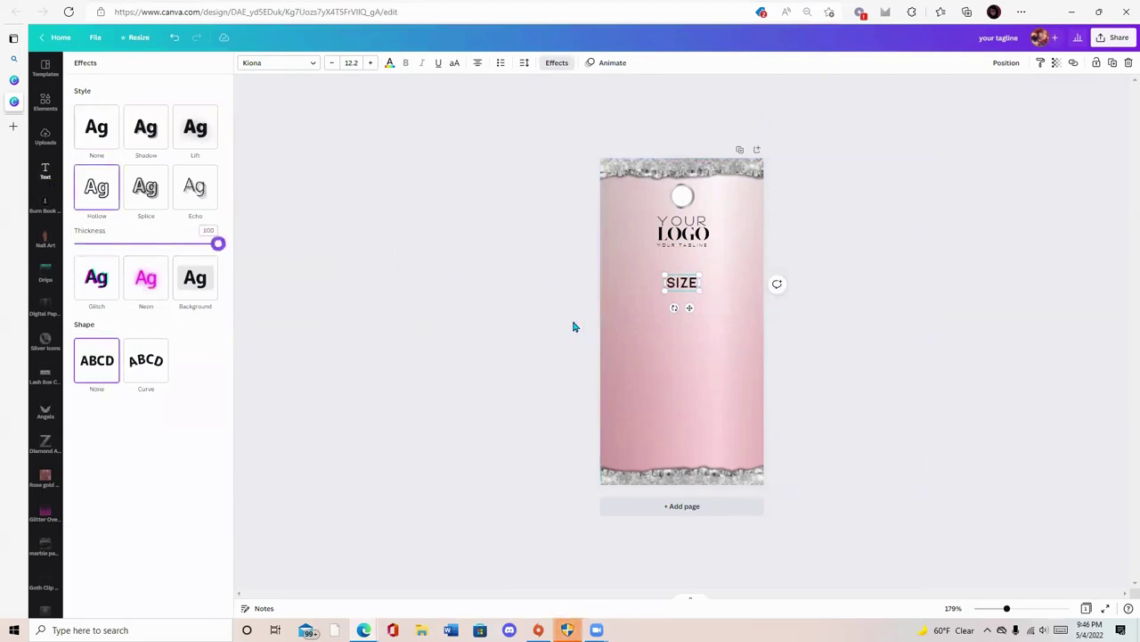
{"action": "left_click", "coordinate": [576, 327]}
{"action": "left_click_drag", "start_coordinate": [680, 283], "coordinate": [686, 287]}
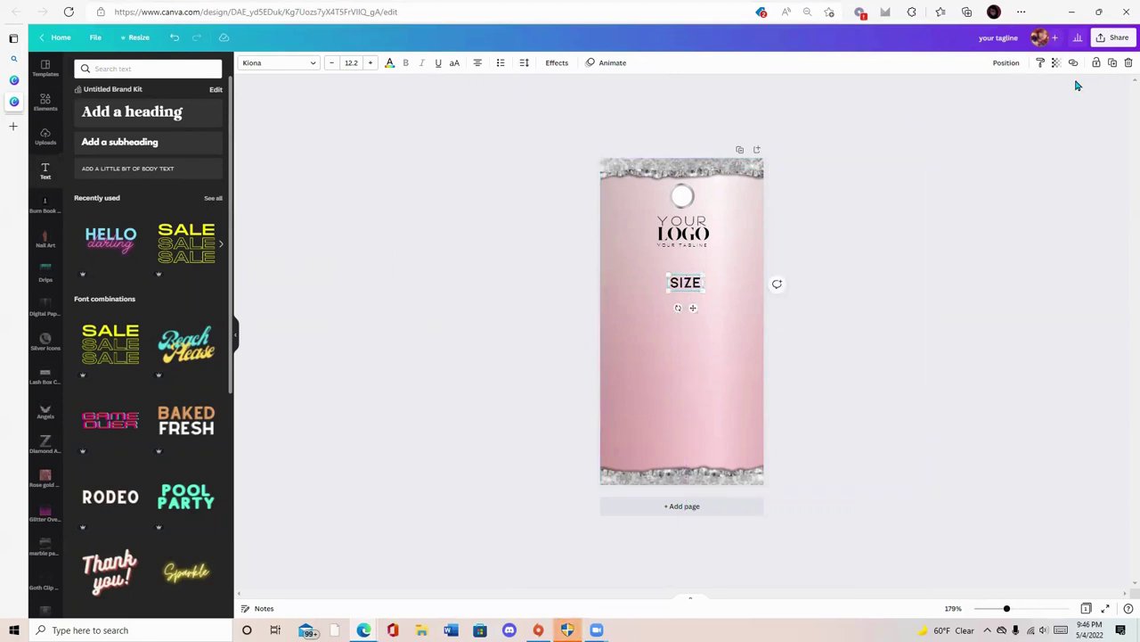
Step: Add the silver gradient square graphic at a small size below SIZE and duplicate it twice to make a row of three squares
{"action": "left_click", "coordinate": [44, 101]}
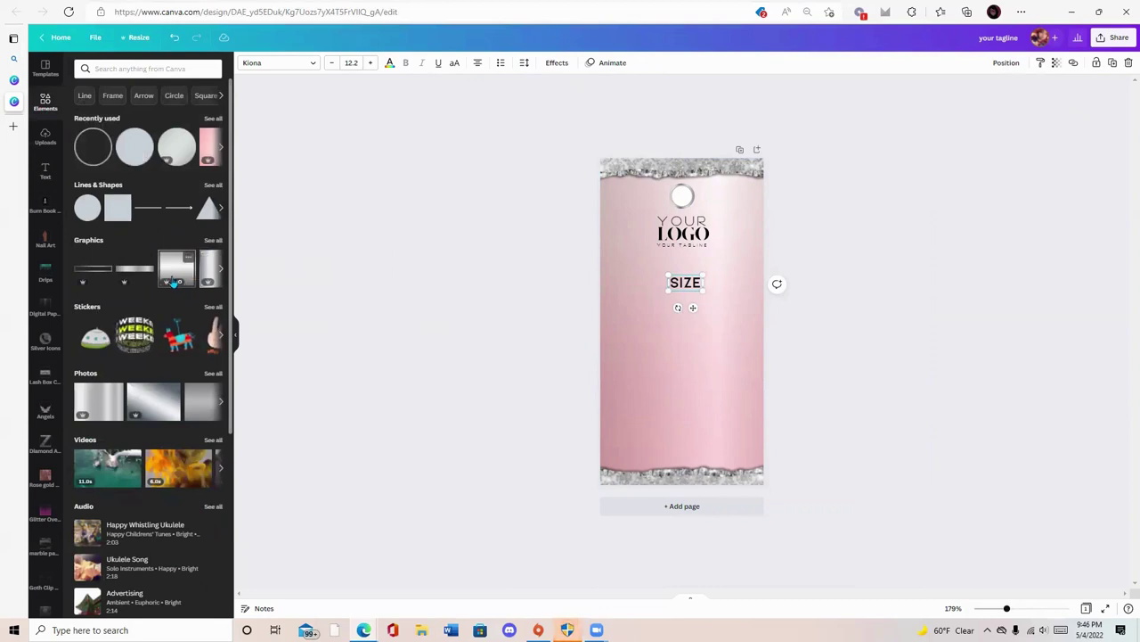
{"action": "left_click_drag", "start_coordinate": [177, 267], "coordinate": [636, 329]}
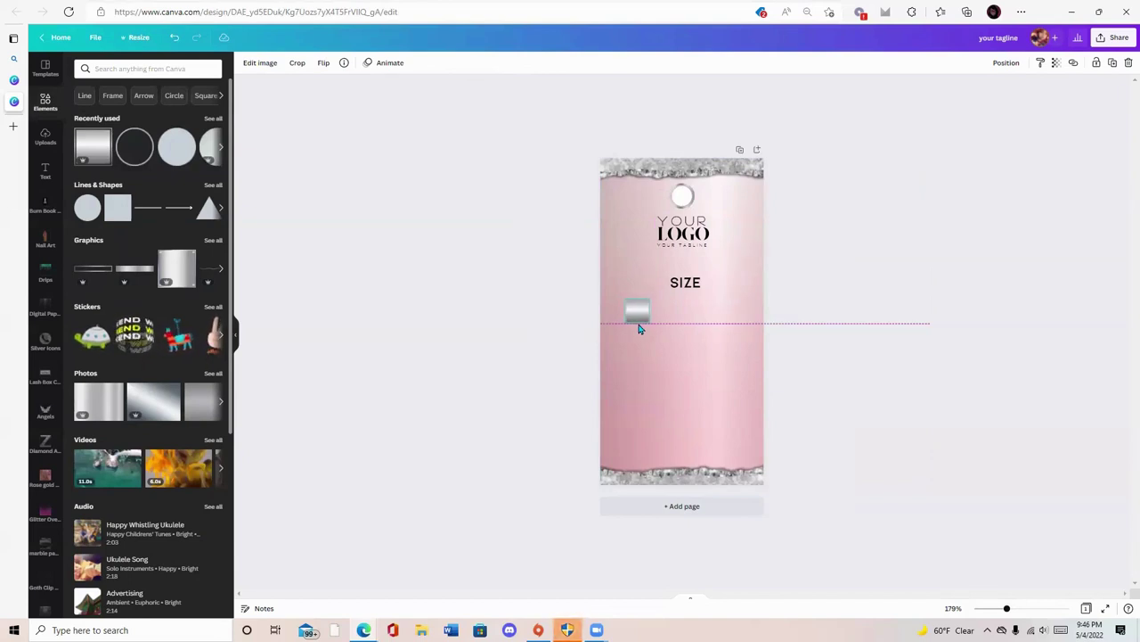
{"action": "left_click_drag", "start_coordinate": [638, 329], "coordinate": [683, 318]}
{"action": "left_click", "coordinate": [1113, 64]}
{"action": "left_click", "coordinate": [1110, 68]}
{"action": "left_click_drag", "start_coordinate": [721, 316], "coordinate": [723, 322]}
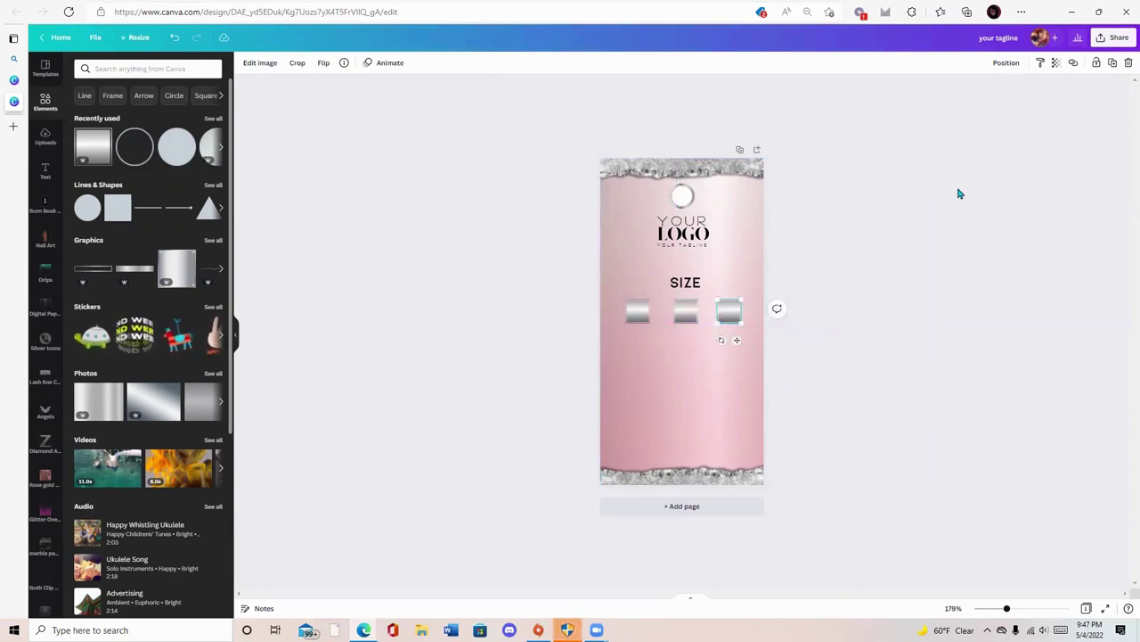
Step: Duplicate the SIZE heading below the squares, change the copy to "PRICE" and widen its text box to fit one line
{"action": "key", "text": "Tab"}
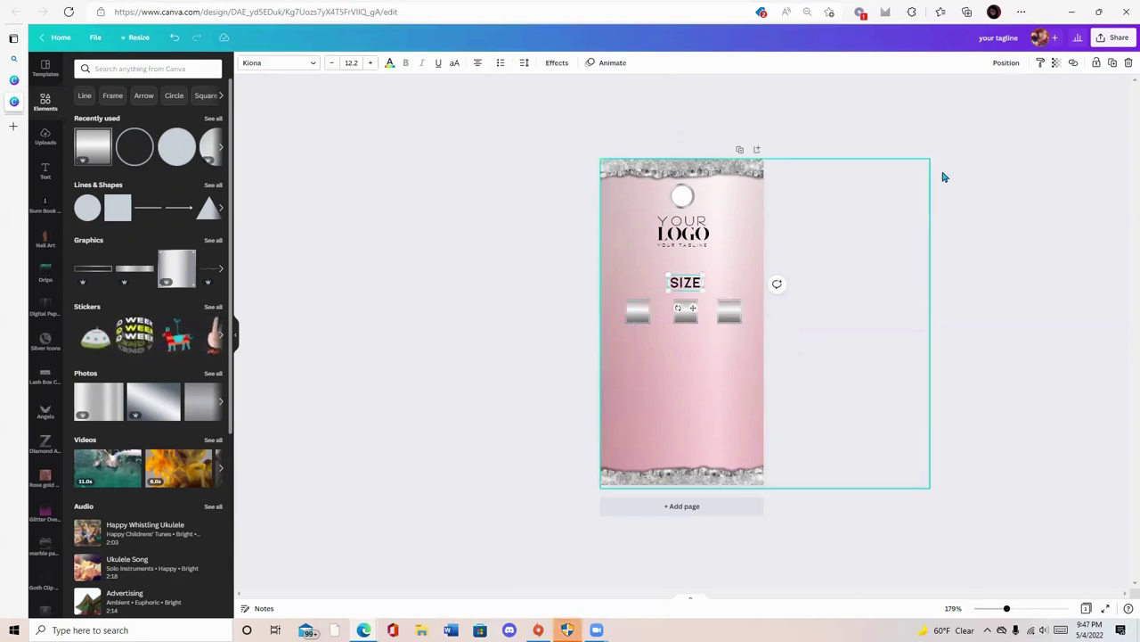
{"action": "left_click", "coordinate": [1112, 62]}
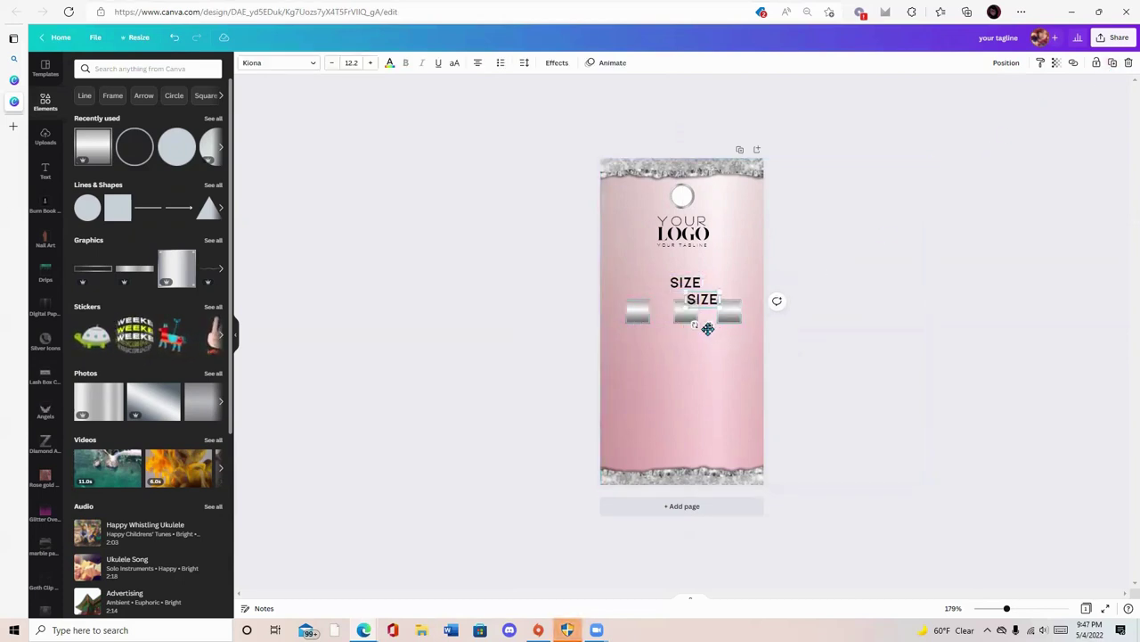
{"action": "left_click_drag", "start_coordinate": [707, 326], "coordinate": [692, 390]}
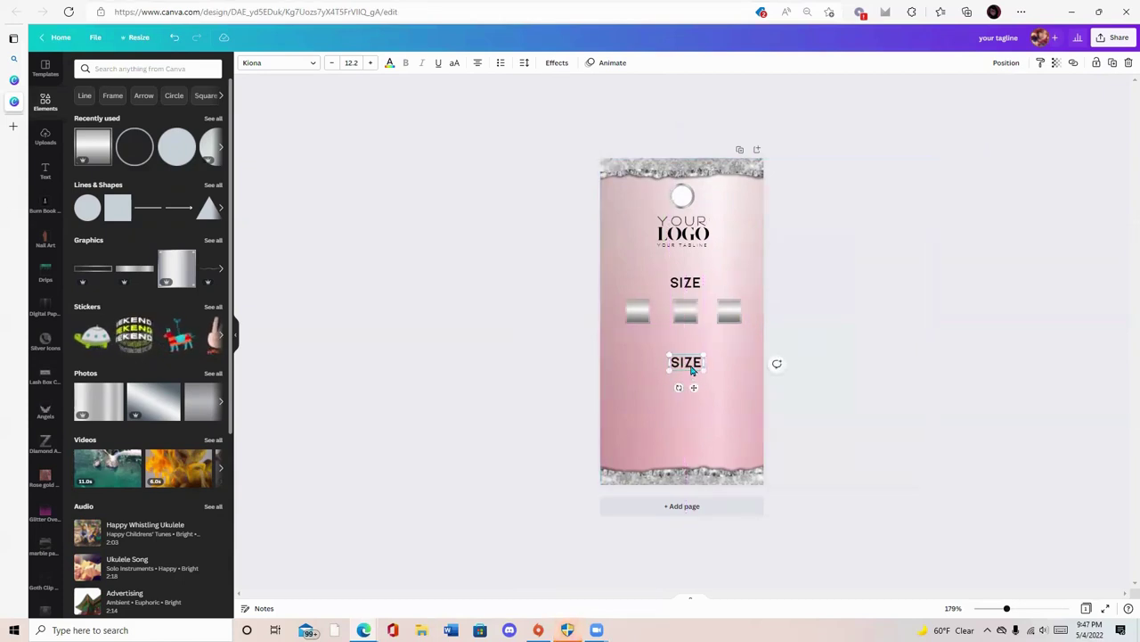
{"action": "double_click", "coordinate": [689, 362]}
{"action": "type", "text": "PRICE"}
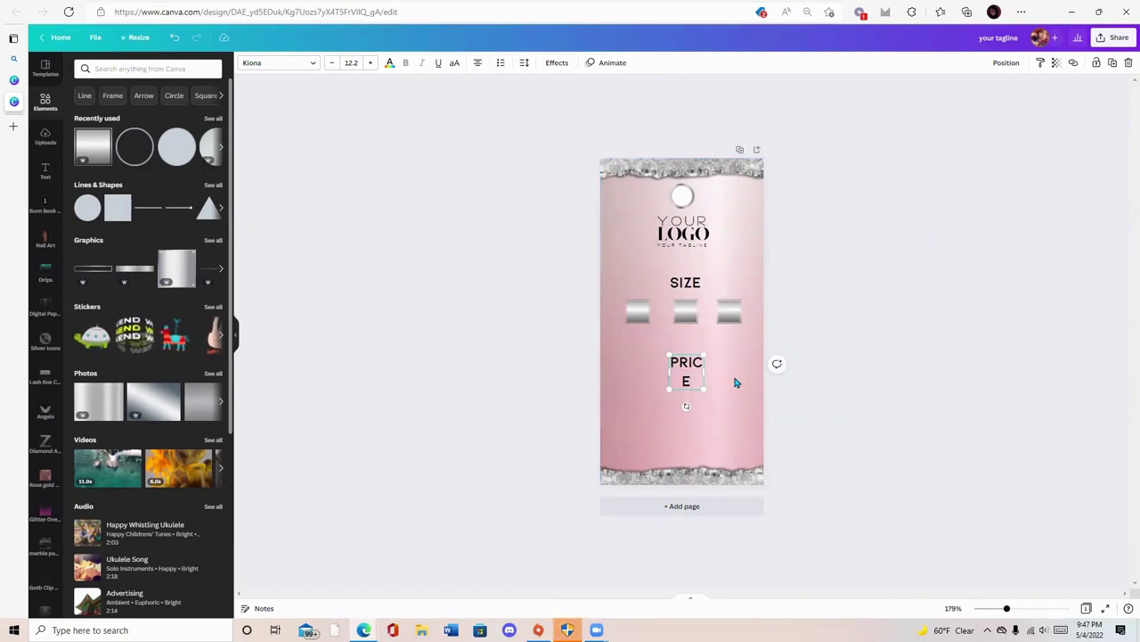
{"action": "mouse_move", "coordinate": [706, 372]}
{"action": "left_mouse_down"}
{"action": "mouse_move", "coordinate": [722, 381]}
{"action": "mouse_move", "coordinate": [711, 374]}
{"action": "left_mouse_up"}
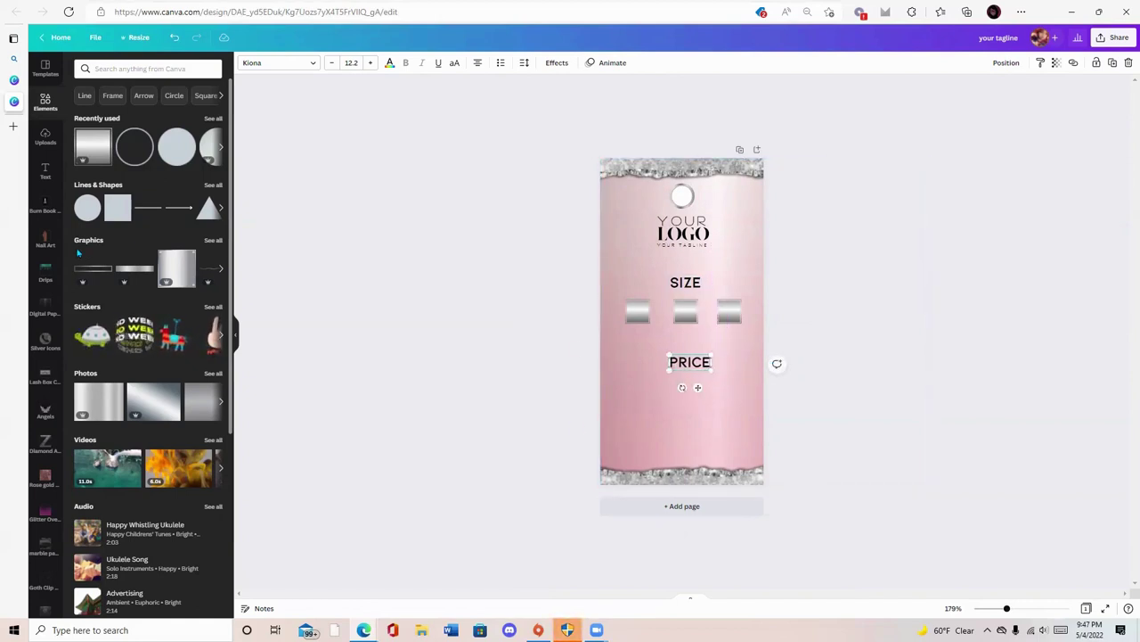
Step: Place a silver gradient bar under the PRICE heading and fit an outlined rectangle shape around it as a frame
{"action": "left_click_drag", "start_coordinate": [134, 268], "coordinate": [693, 428]}
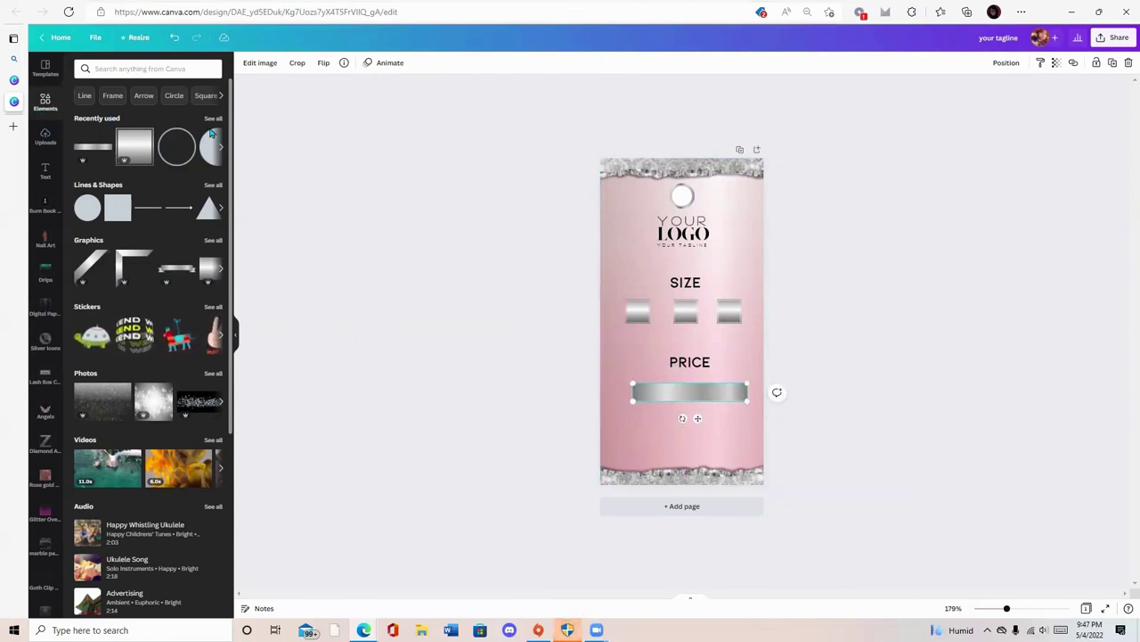
{"action": "left_click", "coordinate": [213, 185]}
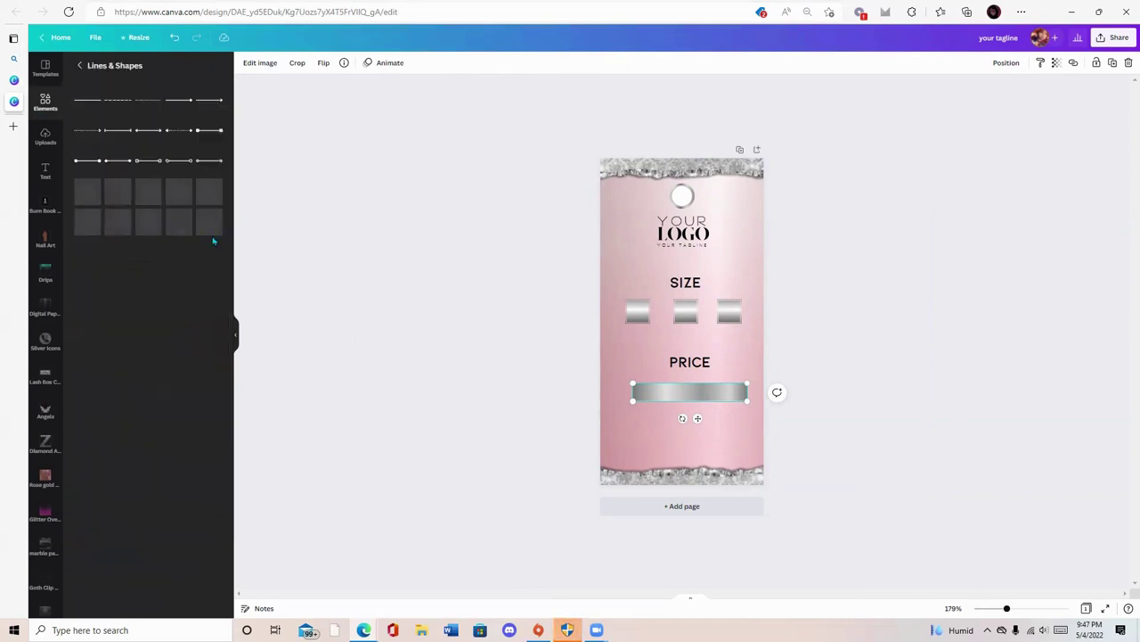
{"action": "scroll", "coordinate": [95, 243], "scroll_direction": "down", "scroll_amount": 1}
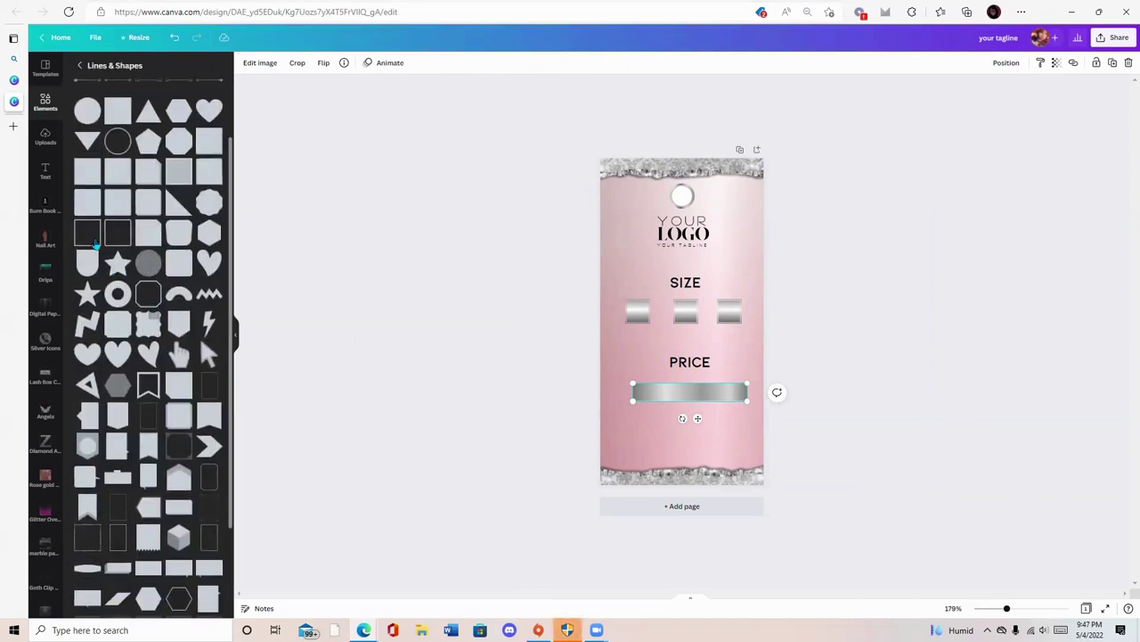
{"action": "left_click", "coordinate": [94, 242]}
{"action": "left_click_drag", "start_coordinate": [683, 366], "coordinate": [734, 398]}
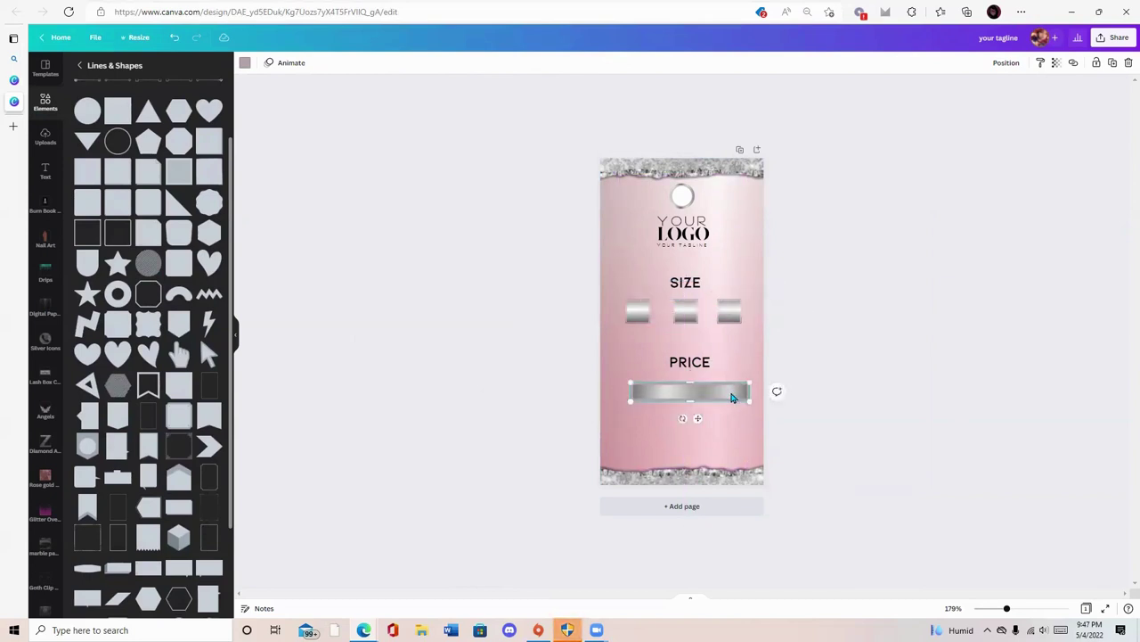
Step: Recolour the frame around the price bar to #7F6D6F
{"action": "left_click", "coordinate": [245, 63]}
{"action": "left_click", "coordinate": [84, 113]}
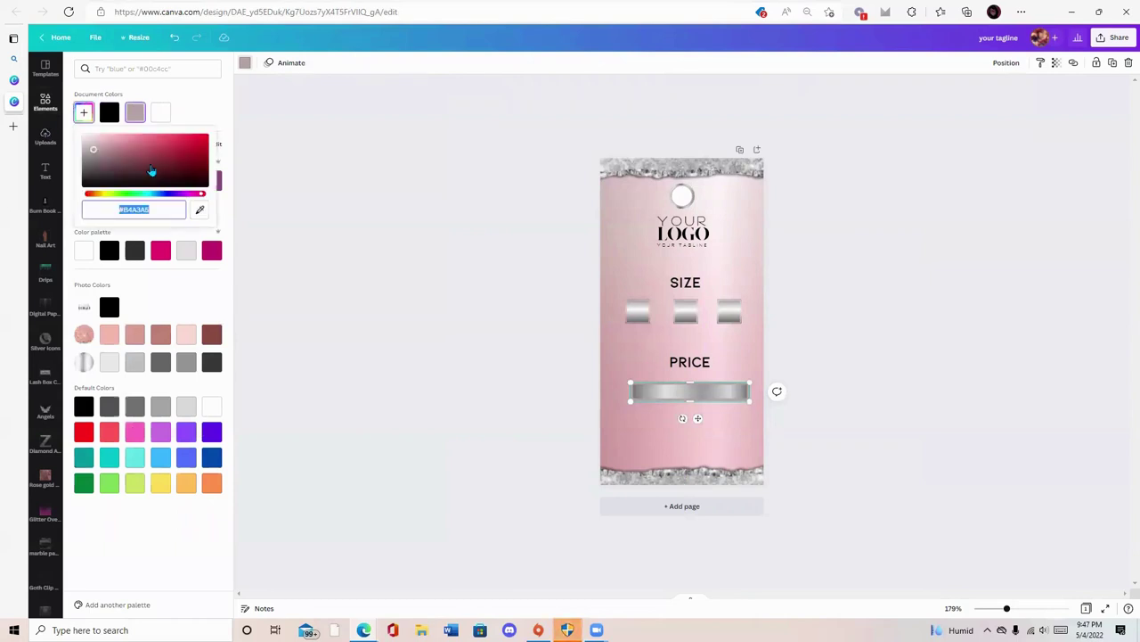
{"action": "left_click", "coordinate": [100, 160]}
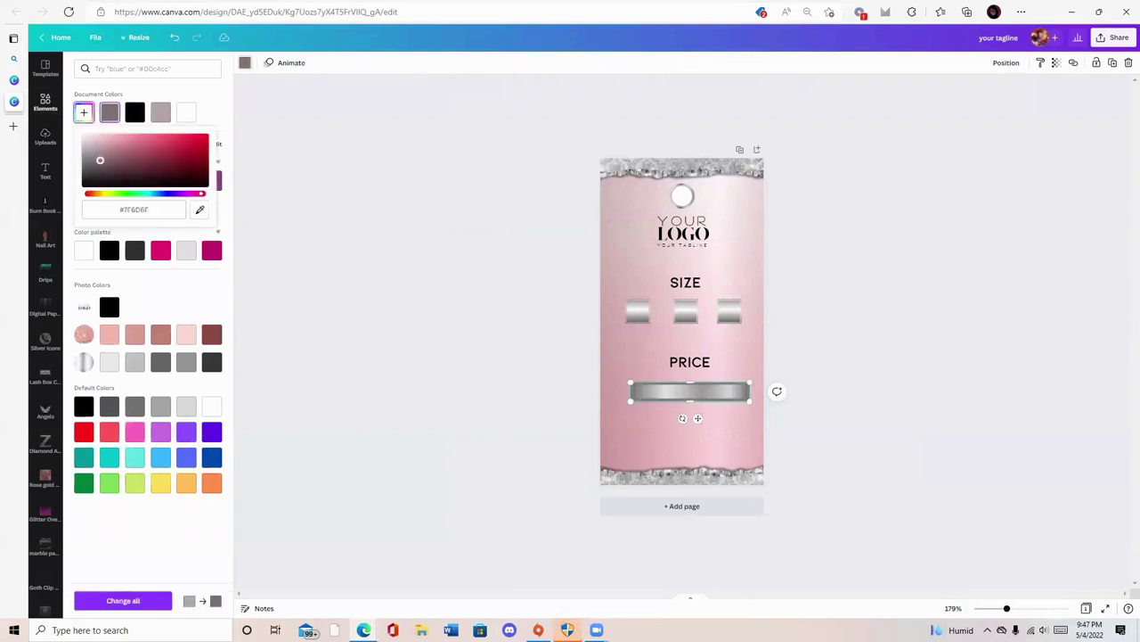
{"action": "left_click", "coordinate": [554, 413]}
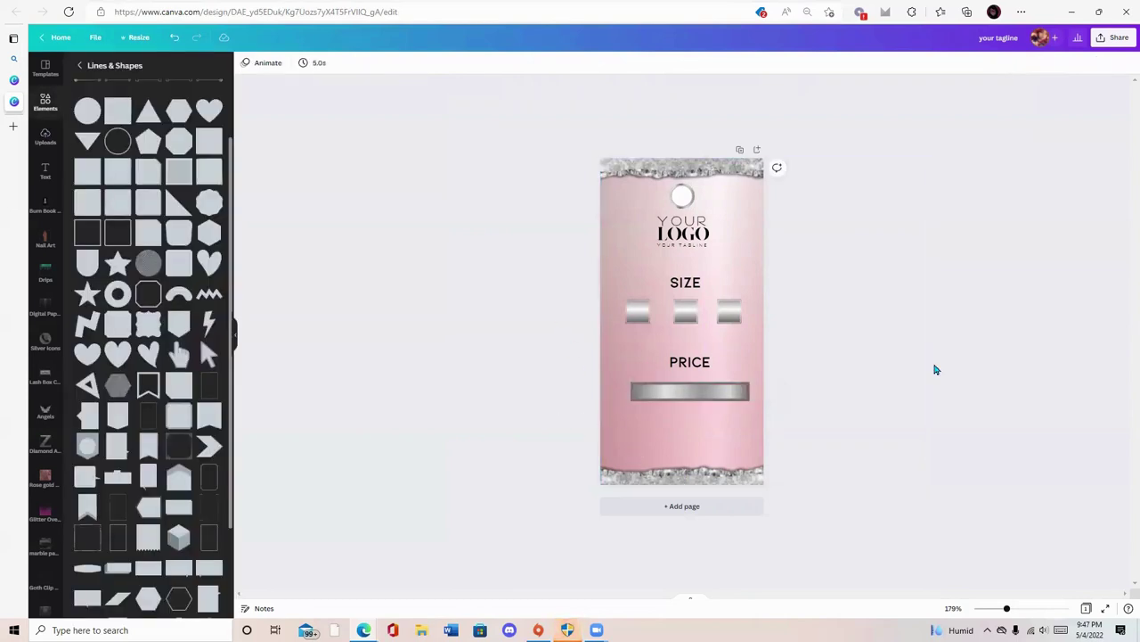
Step: Centre the PRICE heading and its framed bar together across the width of the label
{"action": "left_click_drag", "start_coordinate": [691, 395], "coordinate": [683, 370]}
{"action": "left_click", "coordinate": [685, 371]}
{"action": "left_click", "coordinate": [784, 321]}
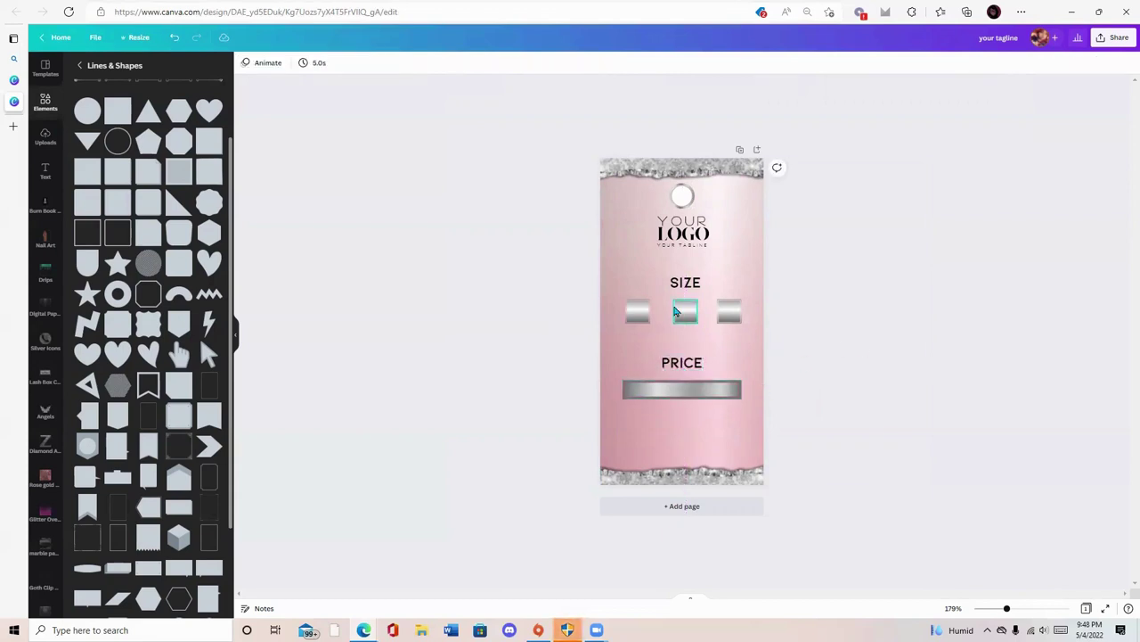
Step: Move the row of three silver squares slightly lower and align the SIZE heading above the middle square
{"action": "left_click_drag", "start_coordinate": [694, 284], "coordinate": [689, 284]}
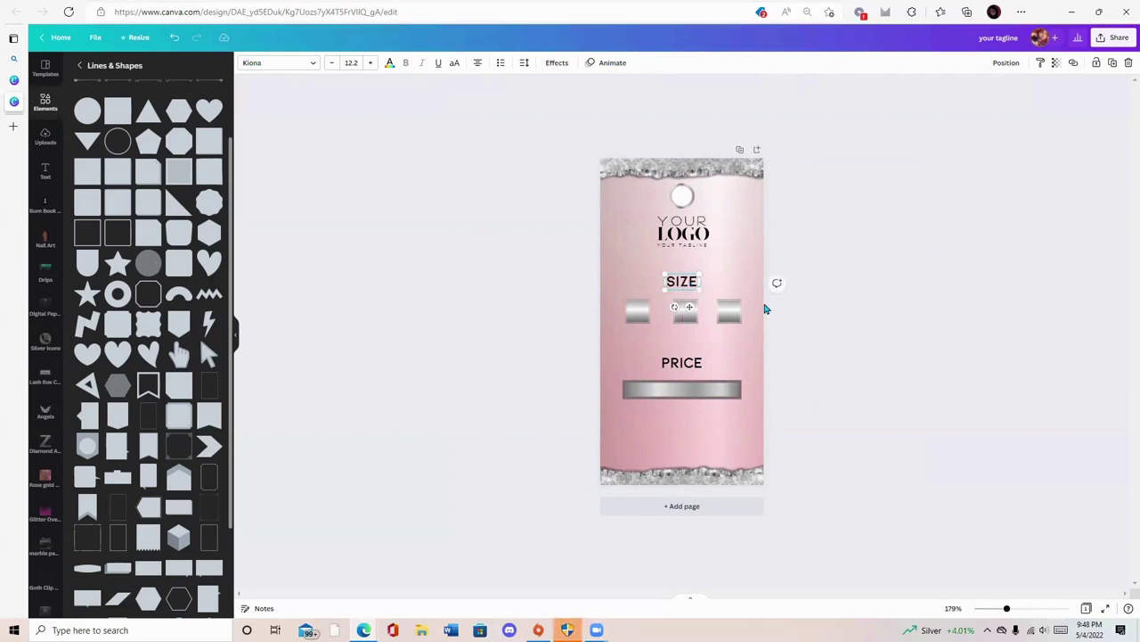
{"action": "left_click_drag", "start_coordinate": [784, 328], "coordinate": [687, 319]}
{"action": "left_click", "coordinate": [787, 359]}
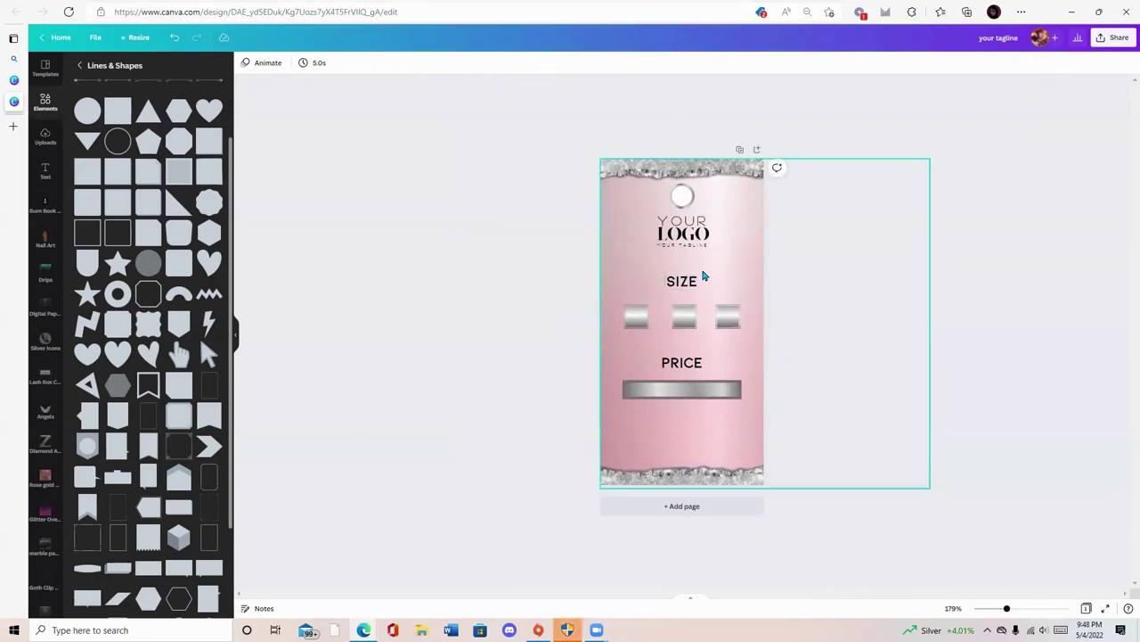
{"action": "left_click", "coordinate": [692, 279]}
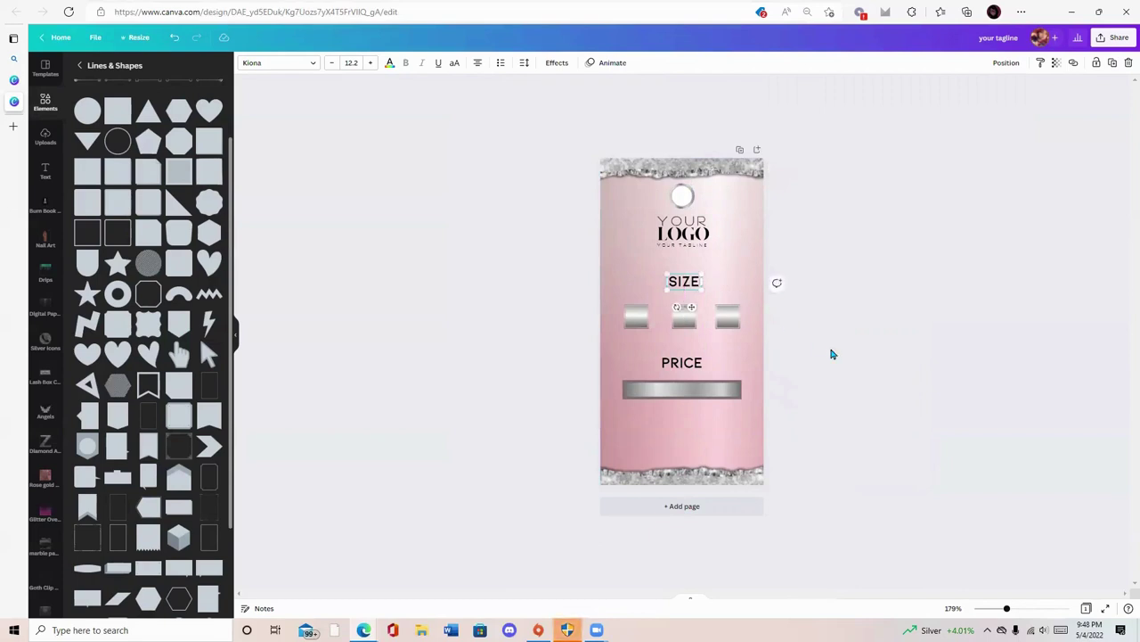
{"action": "left_click", "coordinate": [832, 354]}
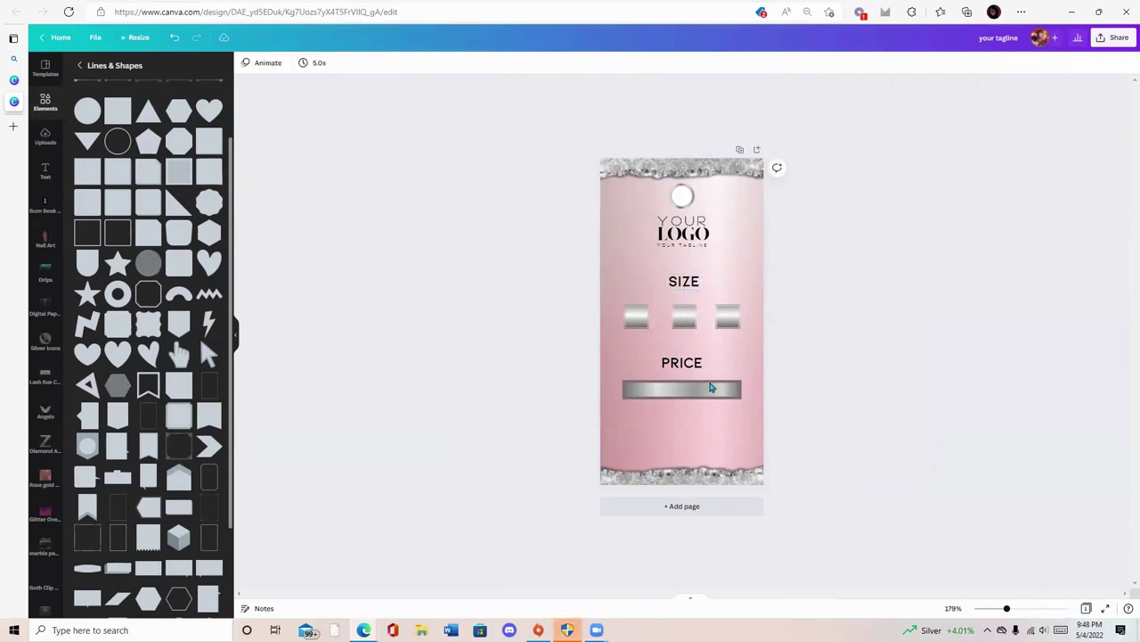
Step: Duplicate the price bar's frame, shrink the copy around the first silver square and duplicate it around the other two squares
{"action": "left_click", "coordinate": [678, 388]}
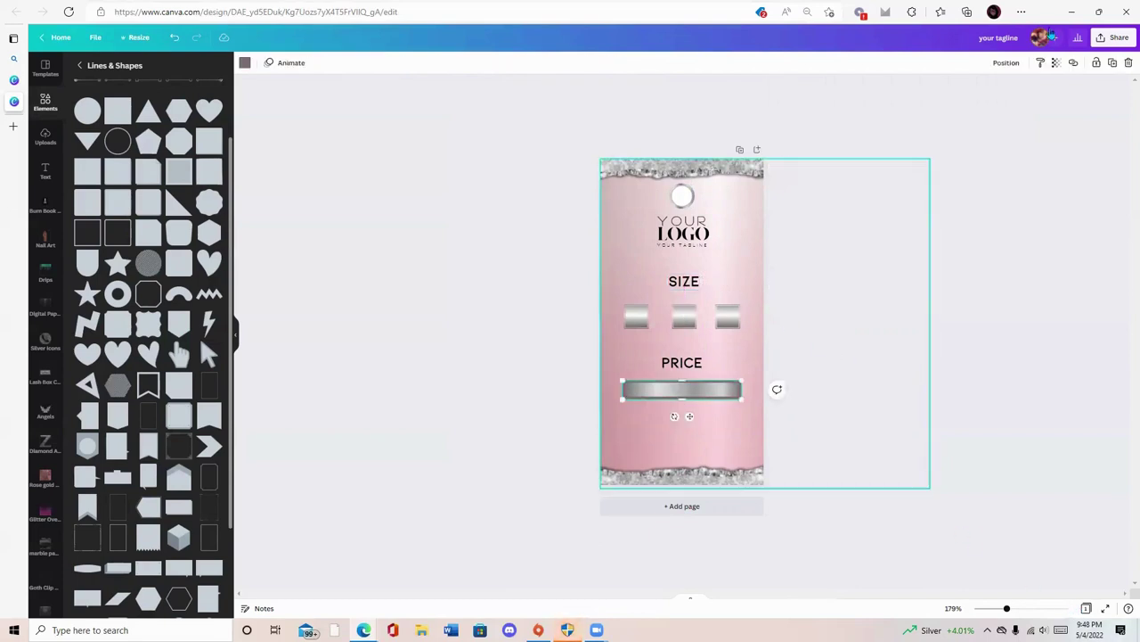
{"action": "left_click", "coordinate": [1112, 63]}
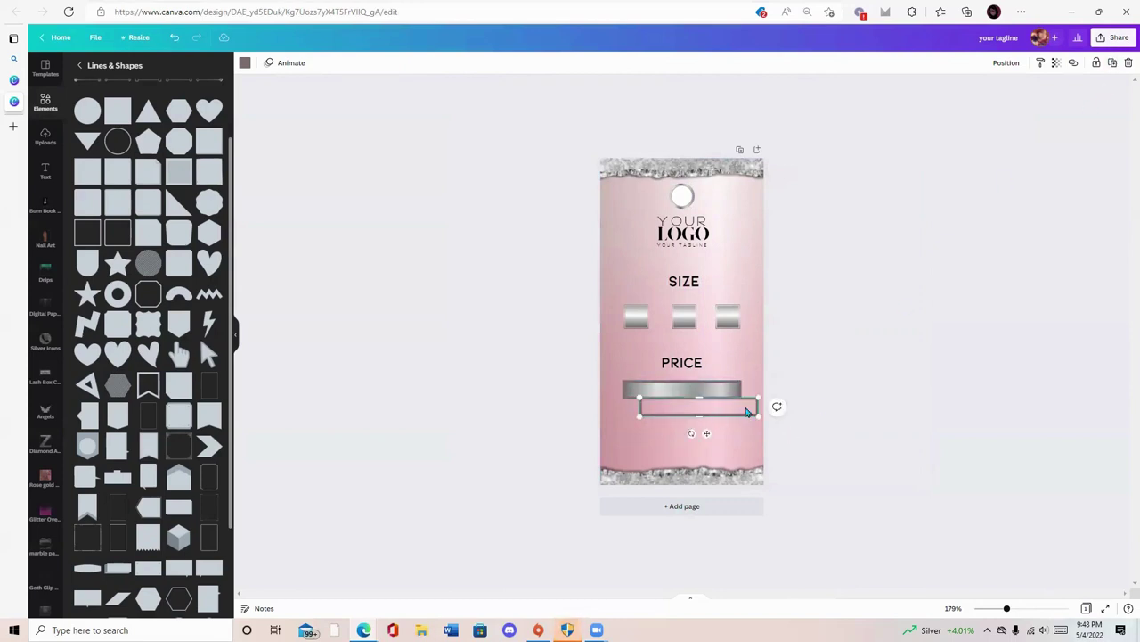
{"action": "left_click_drag", "start_coordinate": [759, 406], "coordinate": [640, 322]}
{"action": "left_click", "coordinate": [1112, 62]}
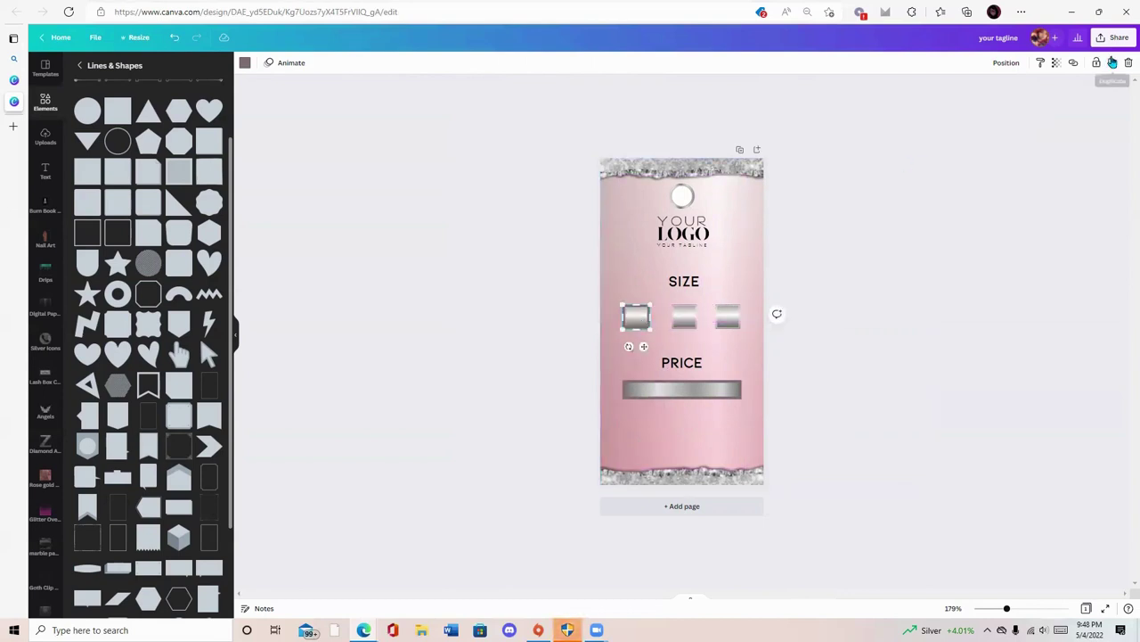
{"action": "left_click_drag", "start_coordinate": [640, 276], "coordinate": [697, 352]}
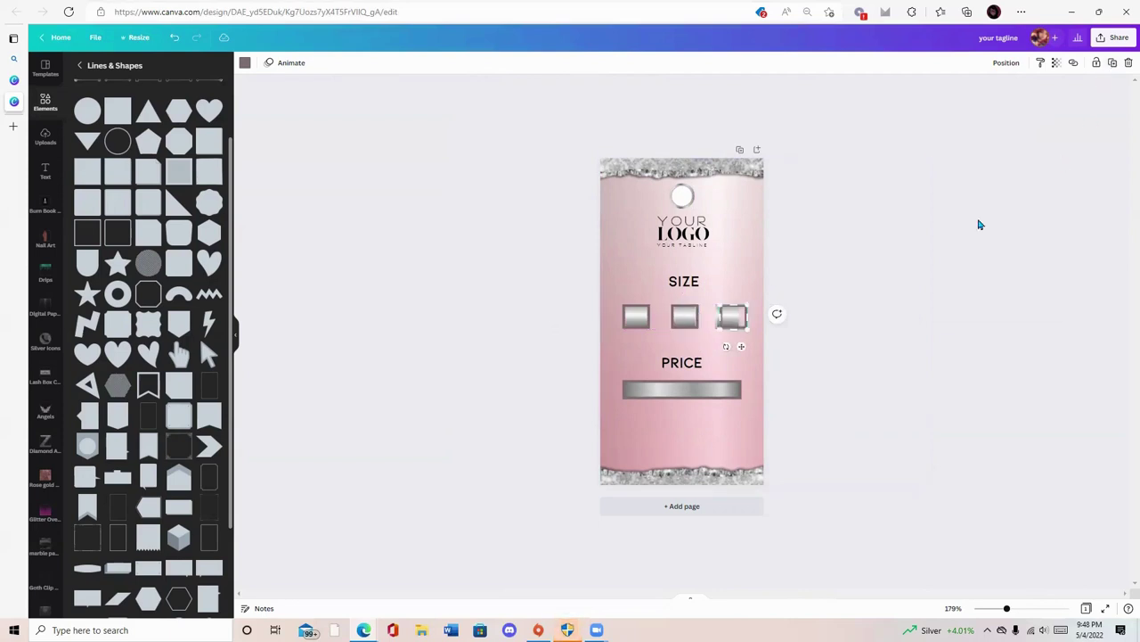
{"action": "left_click_drag", "start_coordinate": [738, 349], "coordinate": [739, 351]}
{"action": "left_click", "coordinate": [813, 418]}
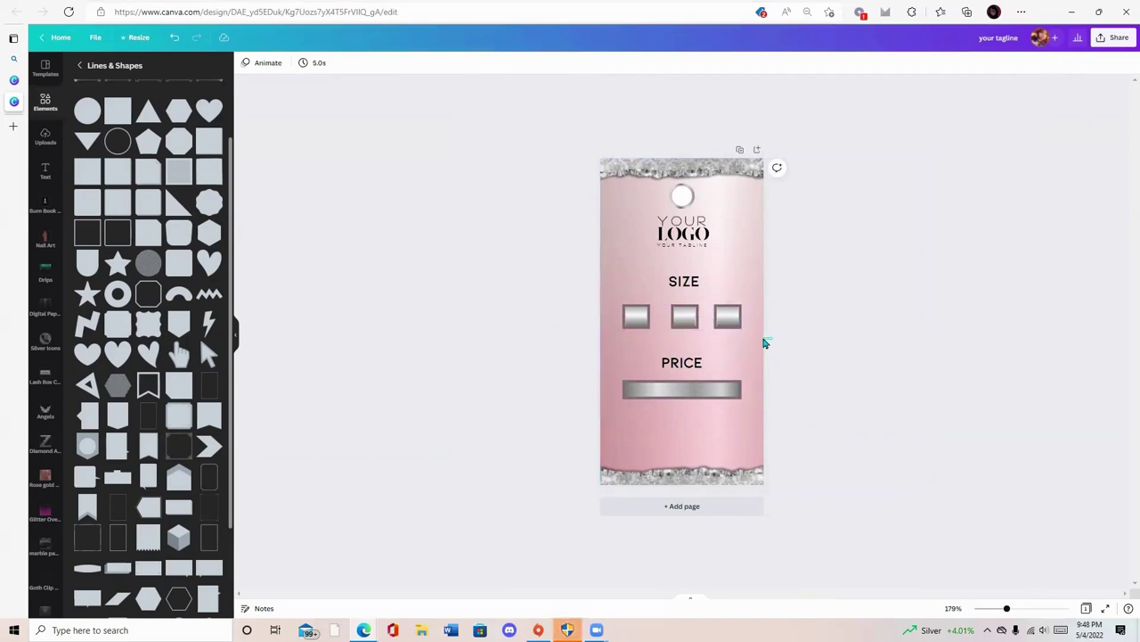
Step: Move the two outer framed squares with their frames outward, away from the middle square
{"action": "left_click", "coordinate": [640, 322]}
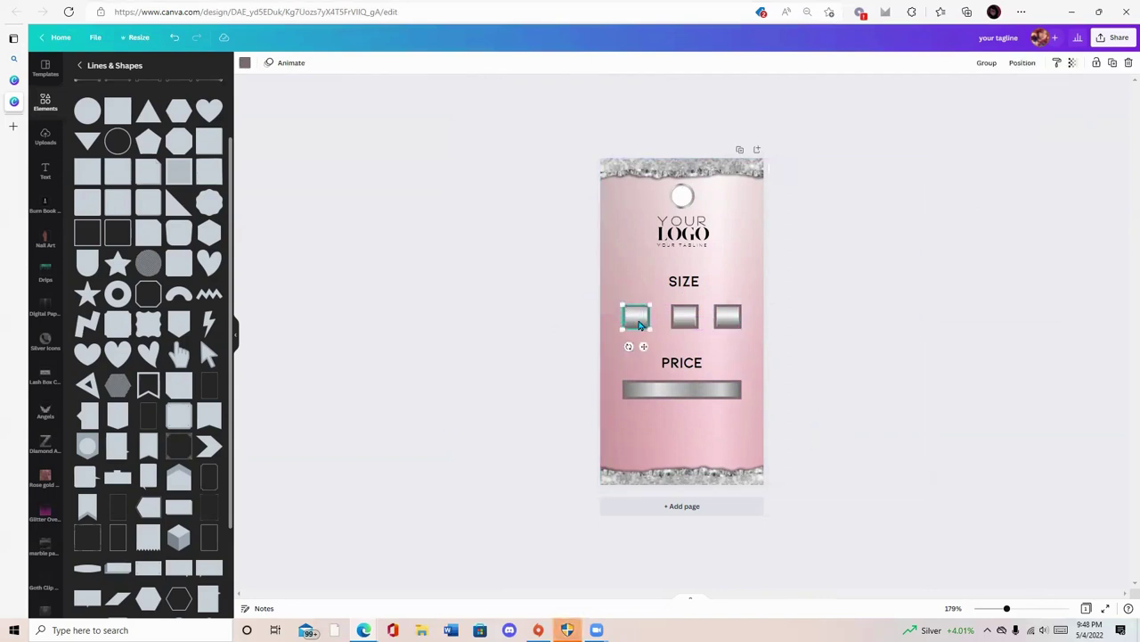
{"action": "left_click_drag", "start_coordinate": [640, 325], "coordinate": [634, 325]}
{"action": "left_click", "coordinate": [800, 360]}
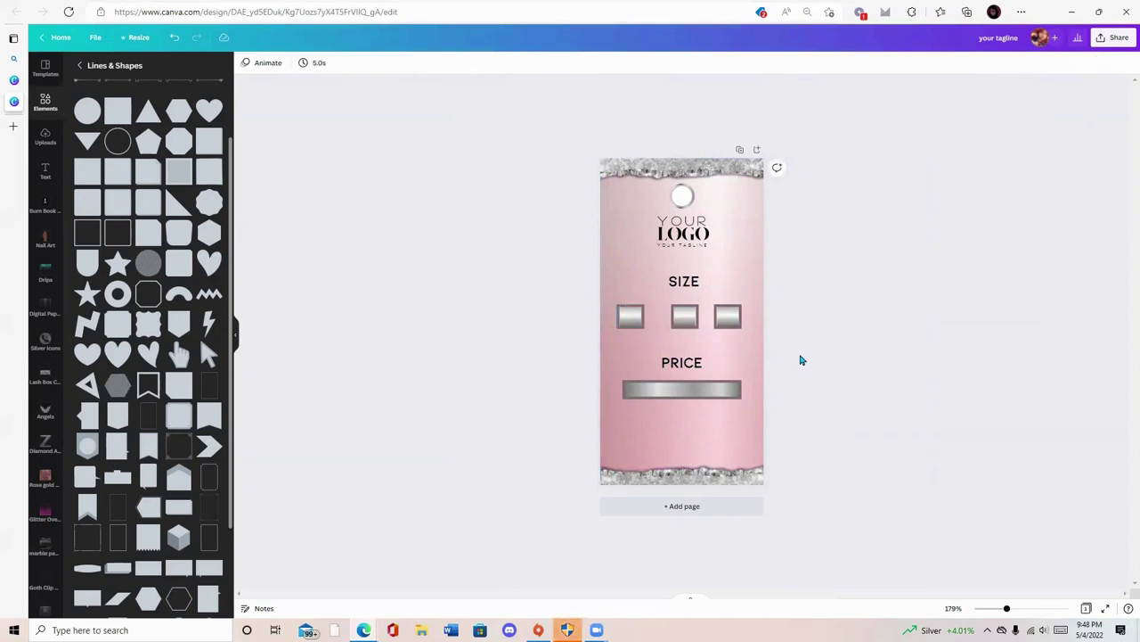
{"action": "left_click_drag", "start_coordinate": [716, 294], "coordinate": [851, 378]}
{"action": "left_click", "coordinate": [1014, 308]}
{"action": "left_click_drag", "start_coordinate": [723, 317], "coordinate": [737, 316]}
{"action": "left_click", "coordinate": [868, 386]}
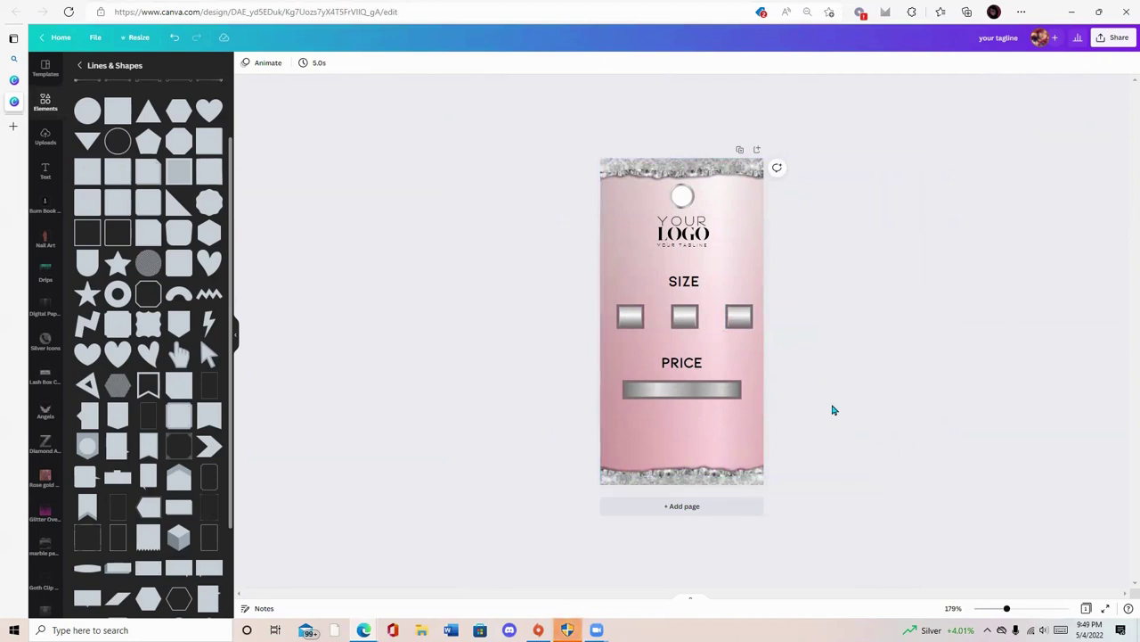
Step: Enlarge the framed price bar slightly and keep it centred under the PRICE heading
{"action": "left_click", "coordinate": [740, 394]}
{"action": "left_click_drag", "start_coordinate": [739, 401], "coordinate": [720, 394]}
{"action": "left_click", "coordinate": [817, 422]}
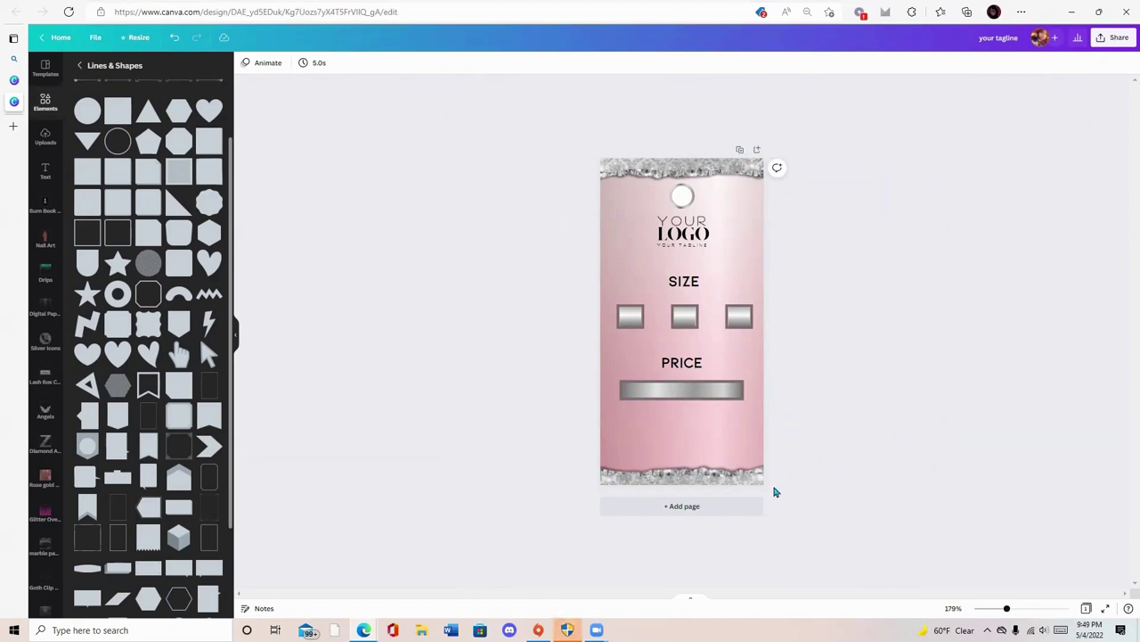
Step: Bring the two outer framed squares closer to the middle one so that the three are evenly spaced
{"action": "left_click_drag", "start_coordinate": [748, 330], "coordinate": [728, 324]}
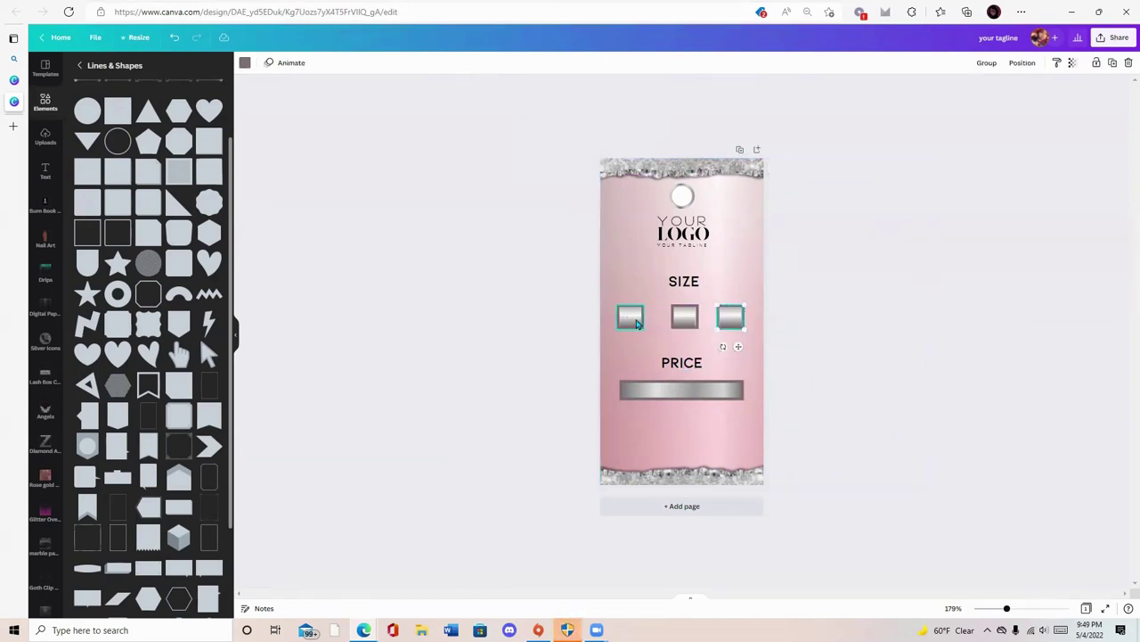
{"action": "left_click", "coordinate": [590, 301]}
{"action": "left_click_drag", "start_coordinate": [627, 316], "coordinate": [645, 325]}
{"action": "left_click", "coordinate": [960, 389]}
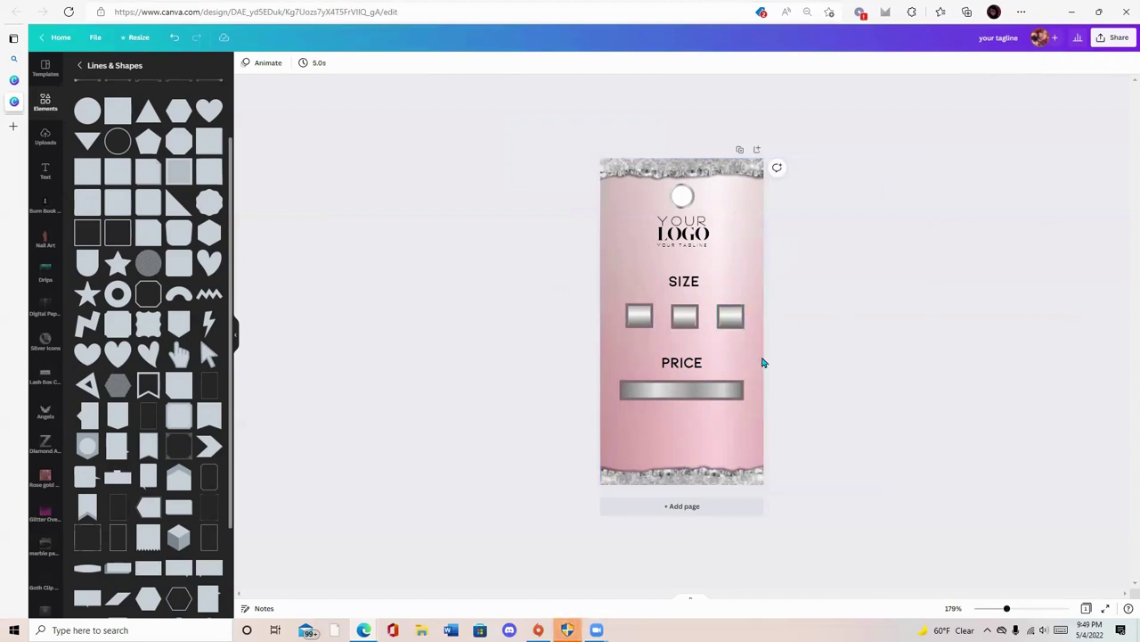
Step: Centre the three framed squares together across the label and align the SIZE heading above the middle one
{"action": "left_click", "coordinate": [662, 317]}
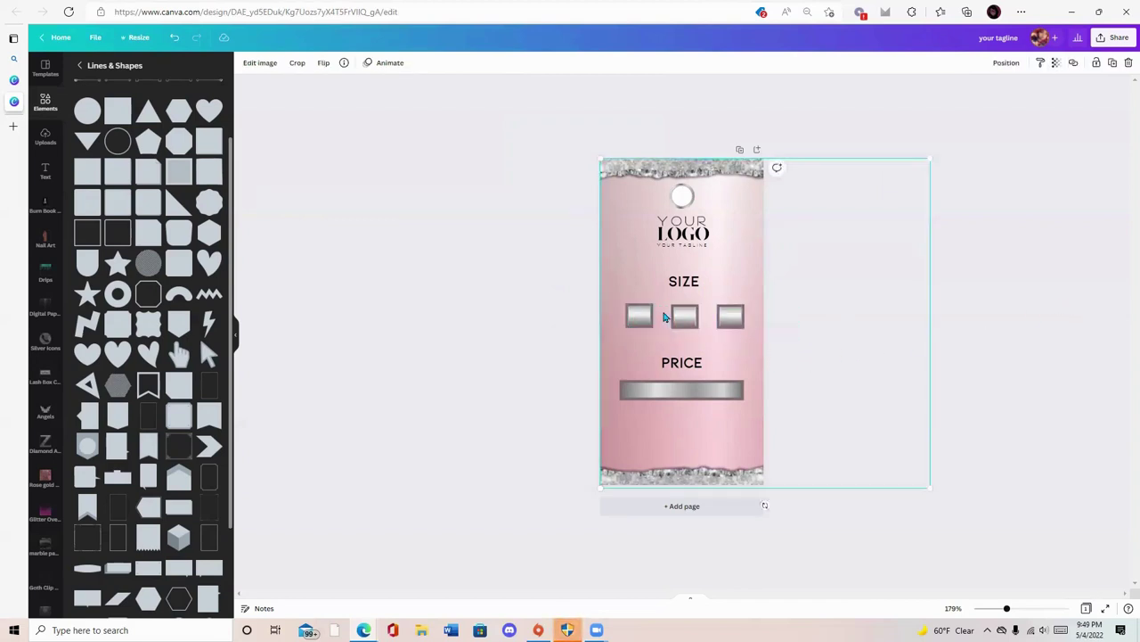
{"action": "left_click", "coordinate": [797, 349]}
{"action": "left_click_drag", "start_coordinate": [789, 309], "coordinate": [683, 319]}
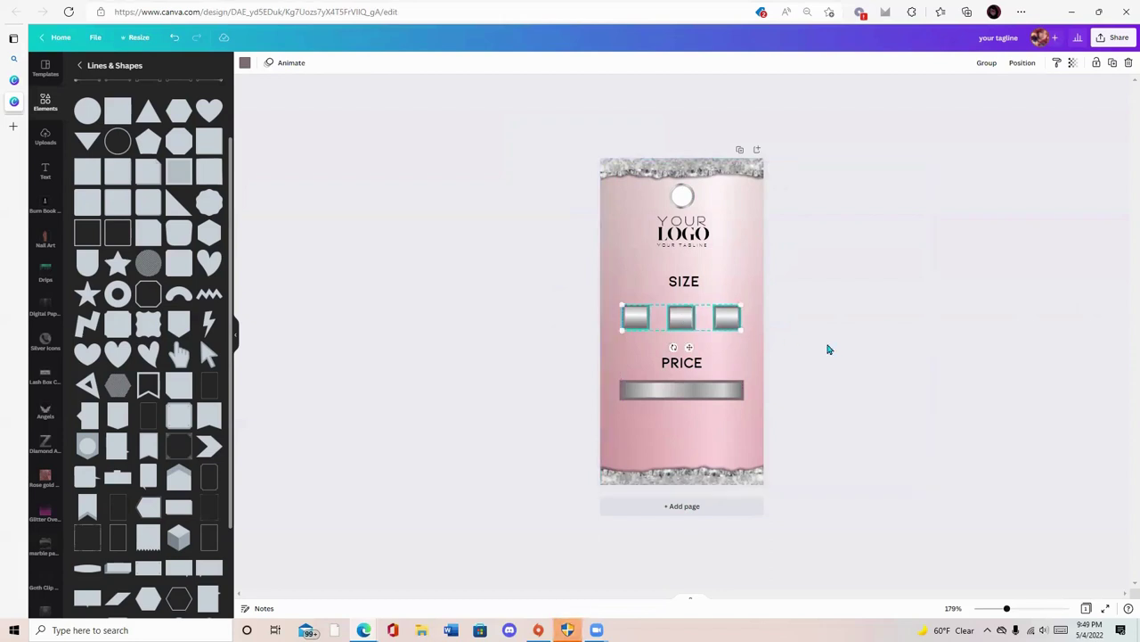
{"action": "left_click", "coordinate": [831, 351]}
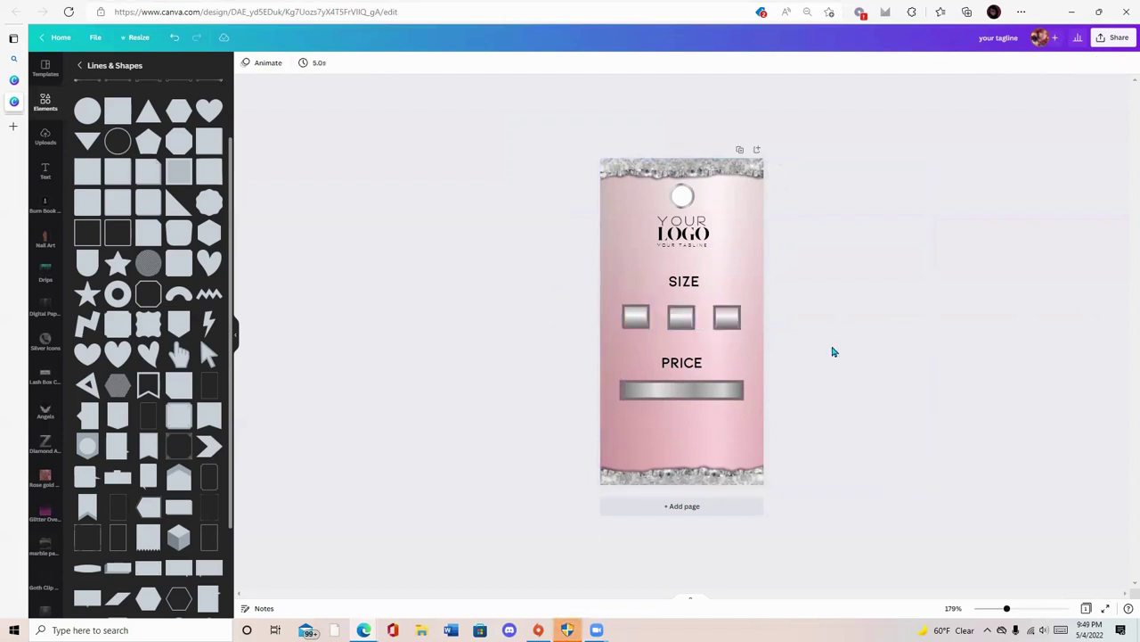
{"action": "left_click", "coordinate": [691, 284]}
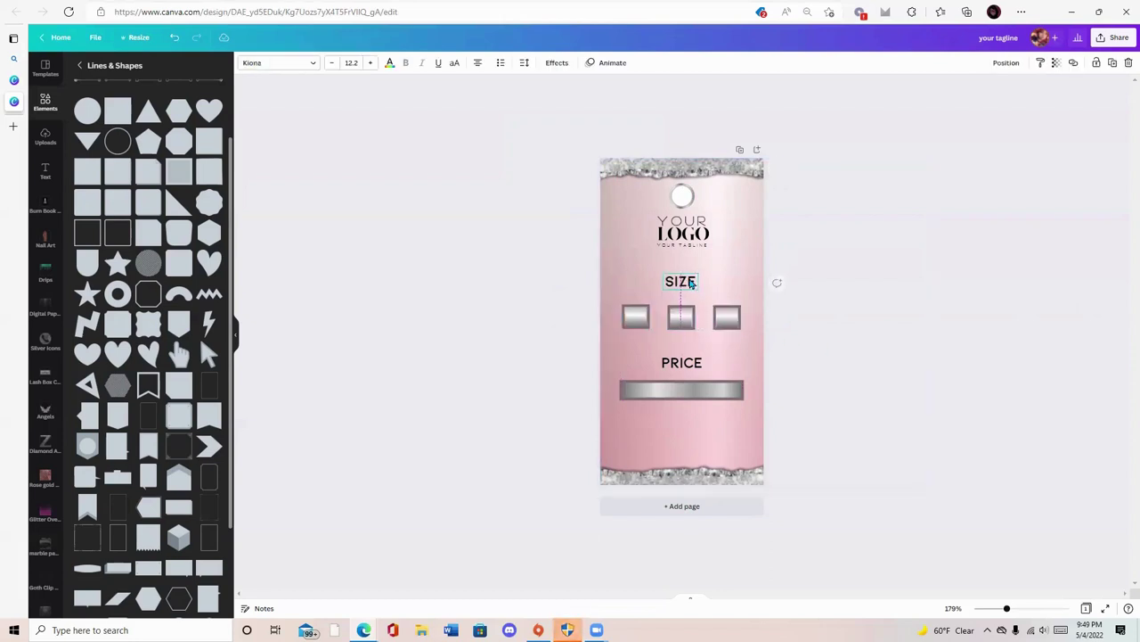
Step: Lower the SIZE heading closer to the three framed squares, keeping it centred on the label
{"action": "left_click", "coordinate": [891, 364]}
{"action": "mouse_move", "coordinate": [688, 283]}
{"action": "left_mouse_down"}
{"action": "mouse_move", "coordinate": [690, 261]}
{"action": "mouse_move", "coordinate": [689, 292]}
{"action": "left_mouse_up"}
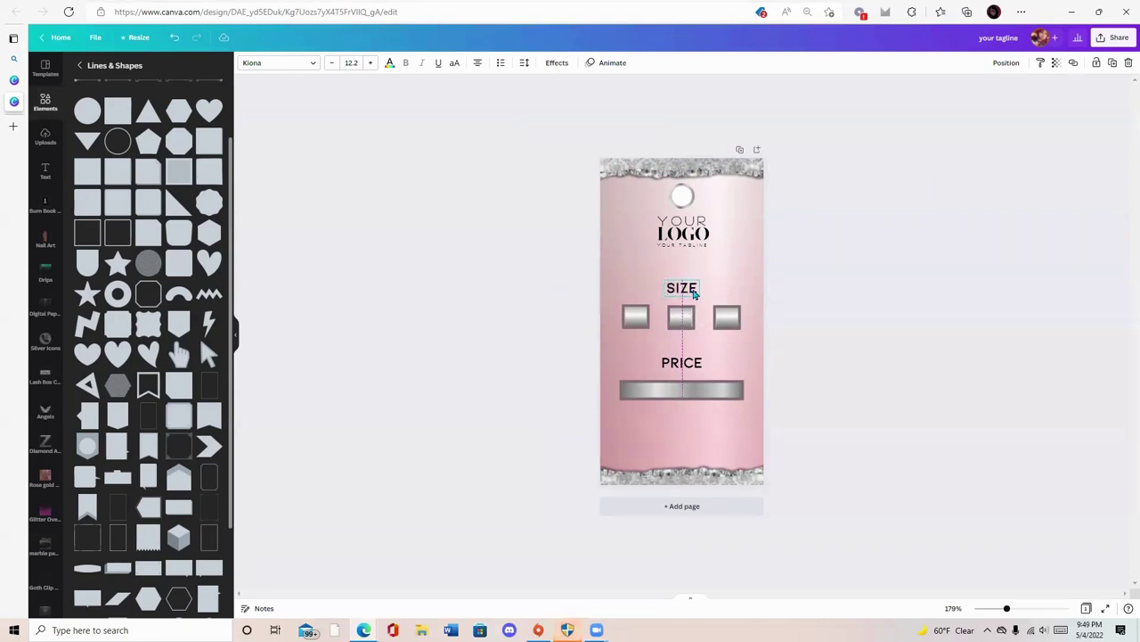
{"action": "left_click", "coordinate": [849, 390]}
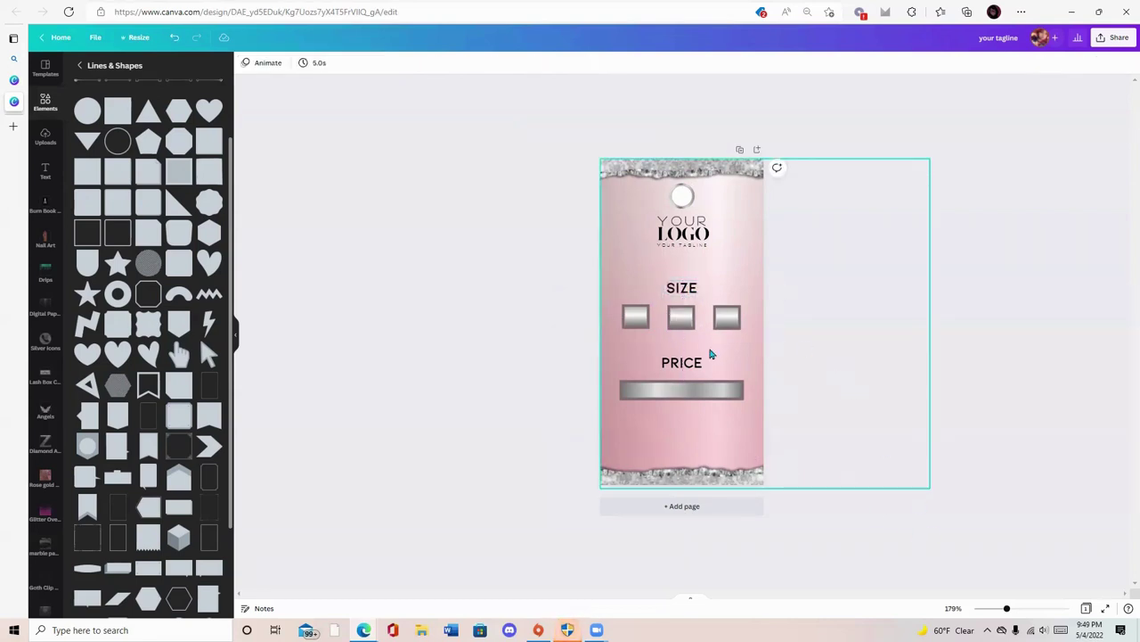
{"action": "left_click", "coordinate": [686, 290]}
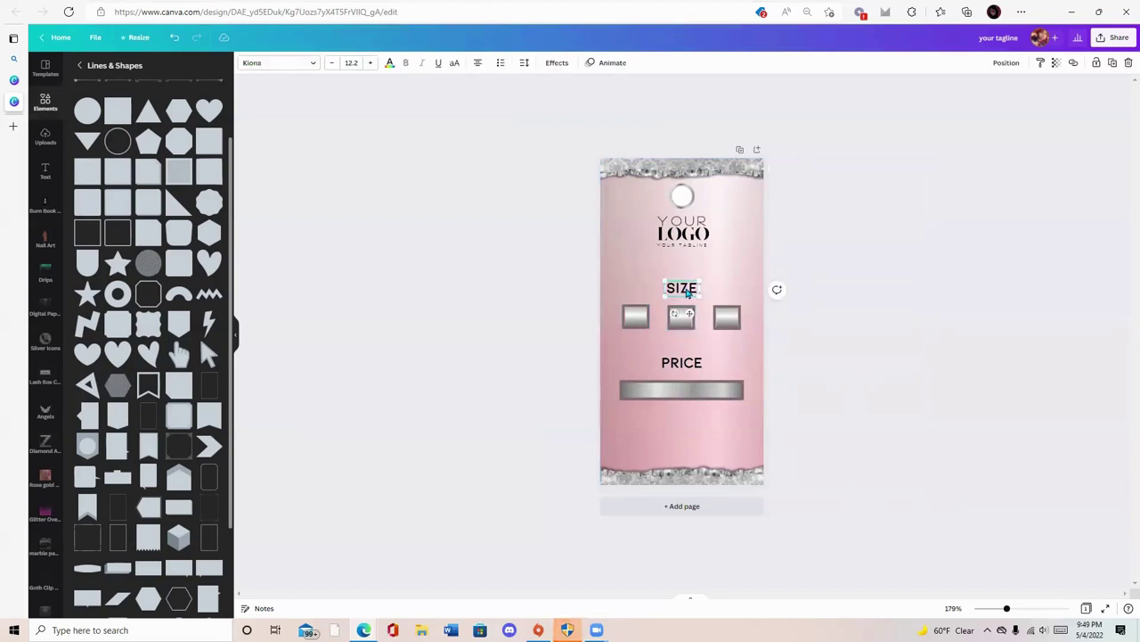
{"action": "left_click_drag", "start_coordinate": [688, 291], "coordinate": [686, 290]}
{"action": "left_click", "coordinate": [855, 400]}
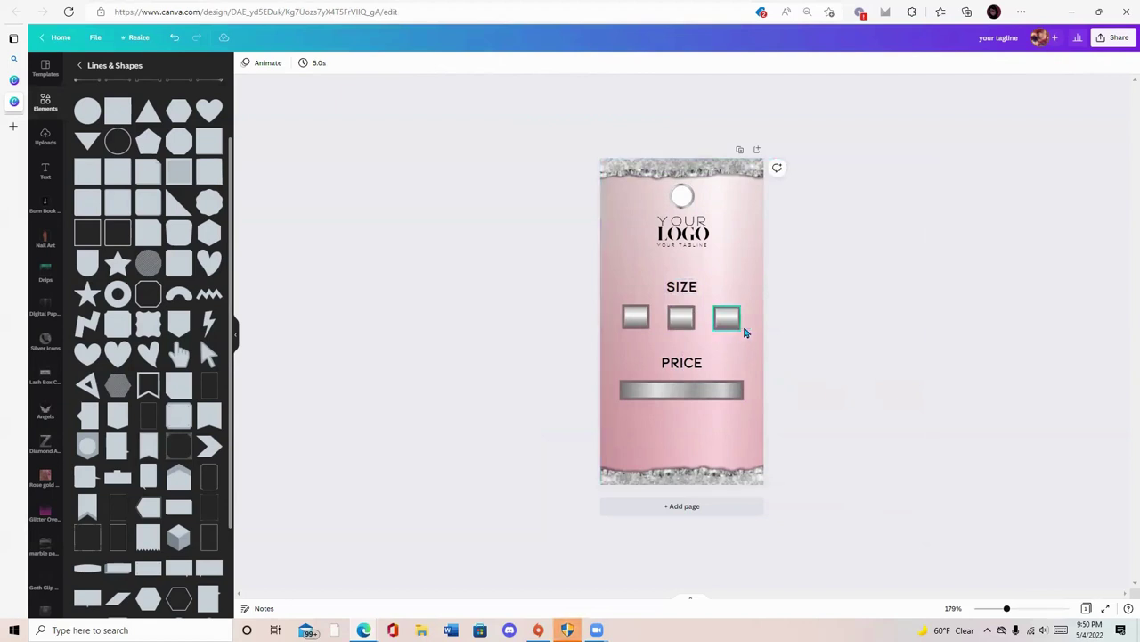
Step: Nudge the three framed squares together slightly to the right so they line up with the label's centre
{"action": "left_click_drag", "start_coordinate": [806, 332], "coordinate": [613, 301]}
{"action": "left_click_drag", "start_coordinate": [682, 321], "coordinate": [683, 322]}
{"action": "left_click", "coordinate": [820, 371]}
Step: Set the SIZE heading's letter spacing to 263 and reword it as SIZING, widening its text box to fit one line
{"action": "left_click", "coordinate": [682, 286]}
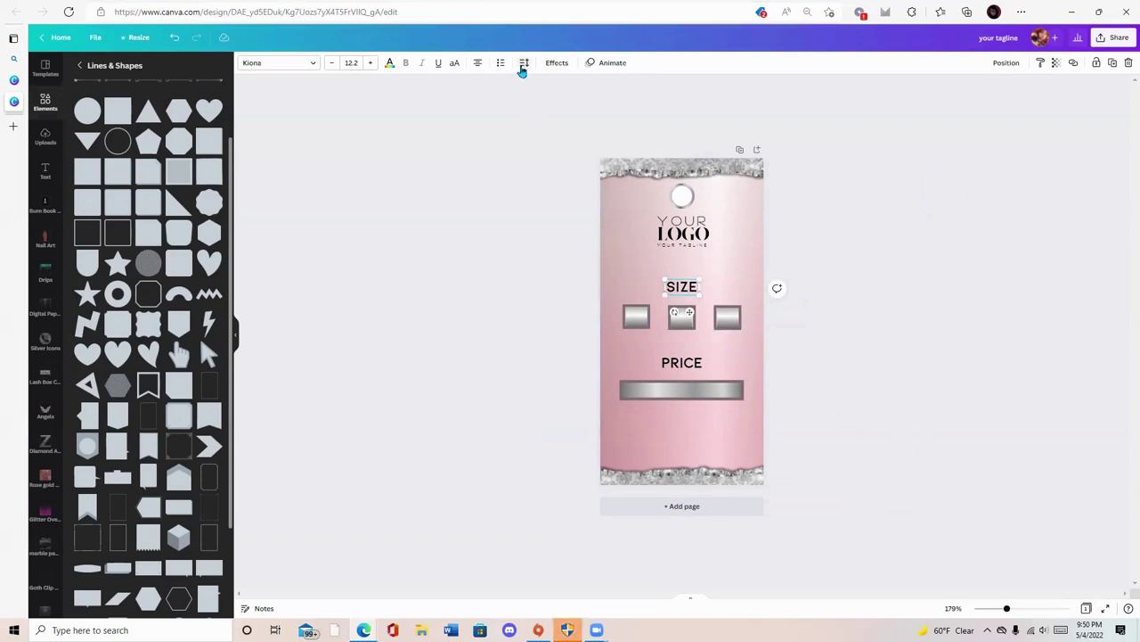
{"action": "left_click", "coordinate": [524, 62]}
{"action": "left_click_drag", "start_coordinate": [565, 105], "coordinate": [582, 104]}
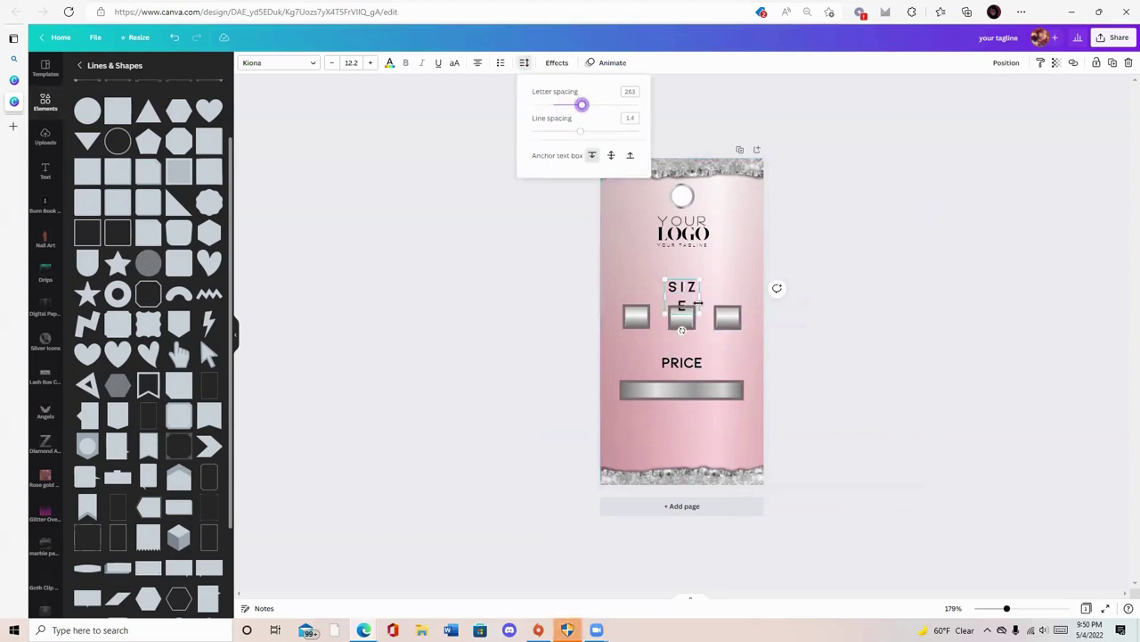
{"action": "double_click", "coordinate": [682, 289]}
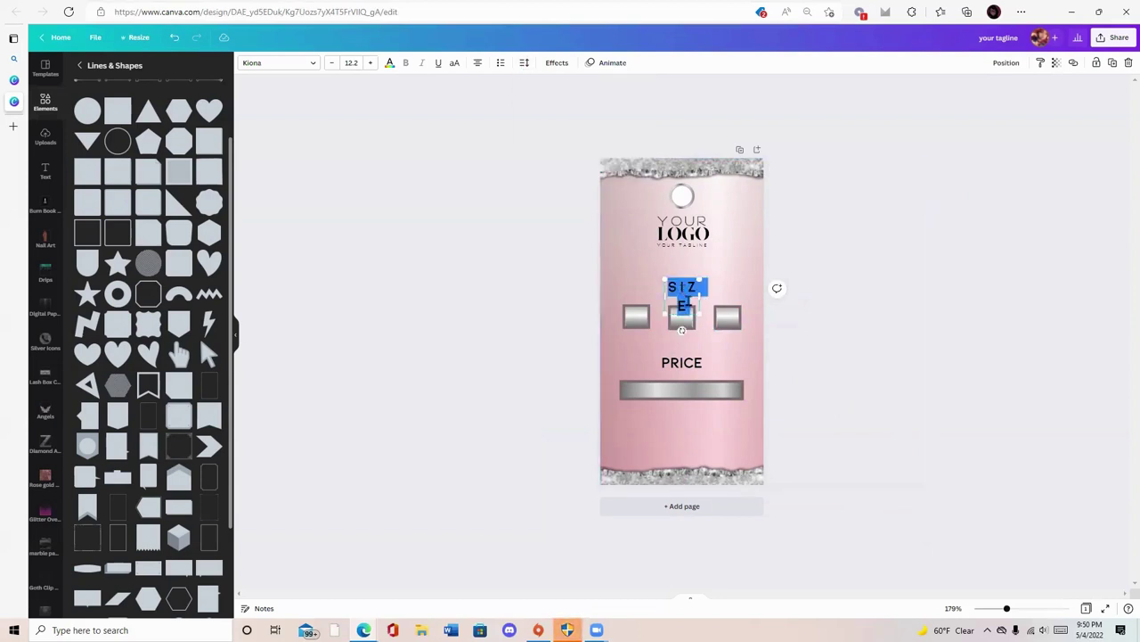
{"action": "left_click", "coordinate": [688, 306]}
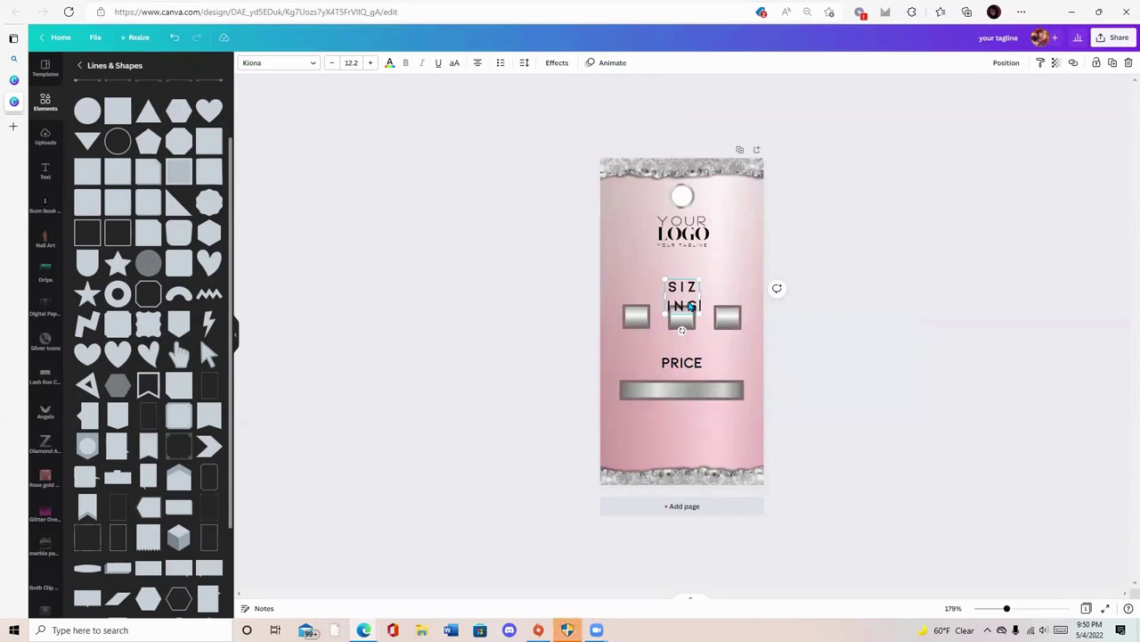
{"action": "left_click_drag", "start_coordinate": [705, 299], "coordinate": [735, 287]}
Step: Set the SIZING heading's letter spacing to 70 and centre it above the middle square
{"action": "left_click", "coordinate": [524, 63]}
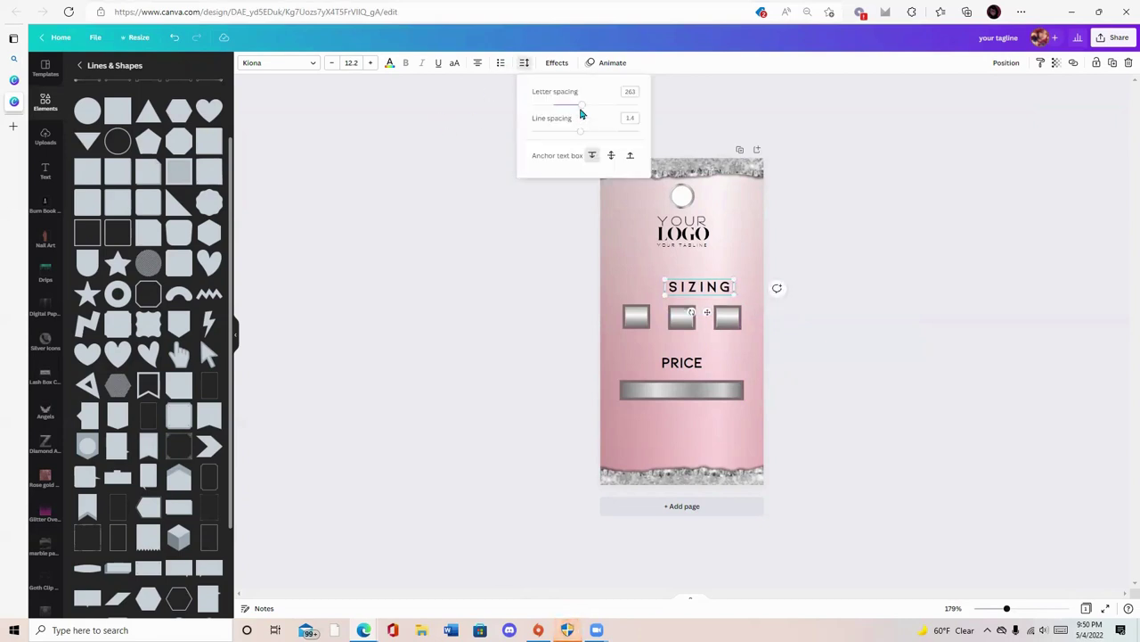
{"action": "left_click_drag", "start_coordinate": [580, 110], "coordinate": [562, 116]}
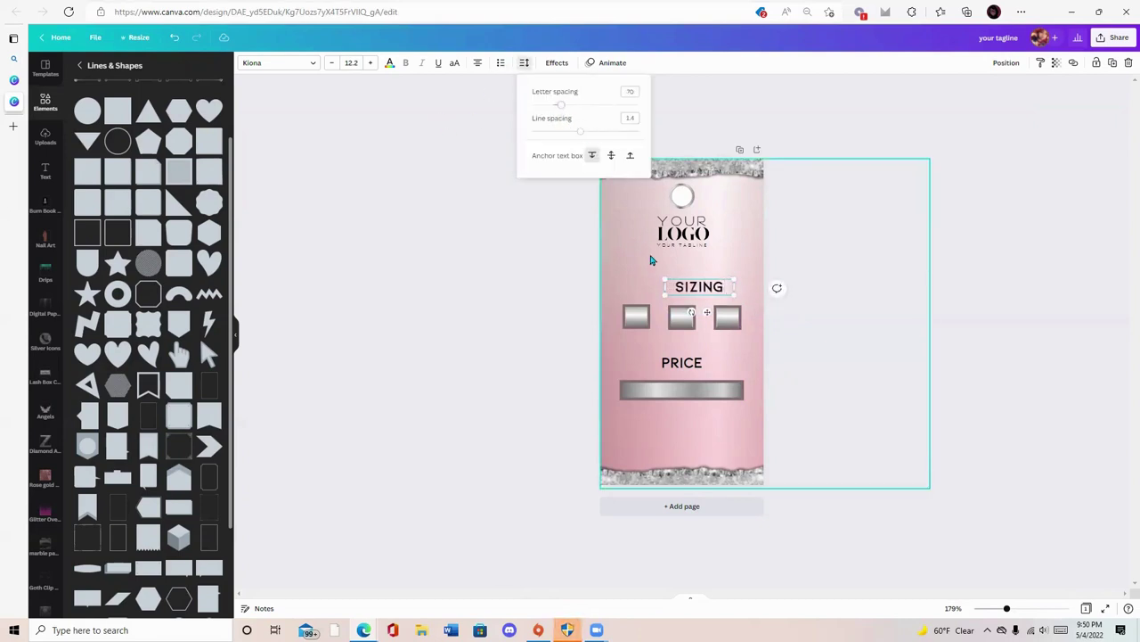
{"action": "mouse_move", "coordinate": [706, 311]}
{"action": "left_mouse_down"}
{"action": "mouse_move", "coordinate": [684, 299]}
{"action": "mouse_move", "coordinate": [693, 313]}
{"action": "left_mouse_up"}
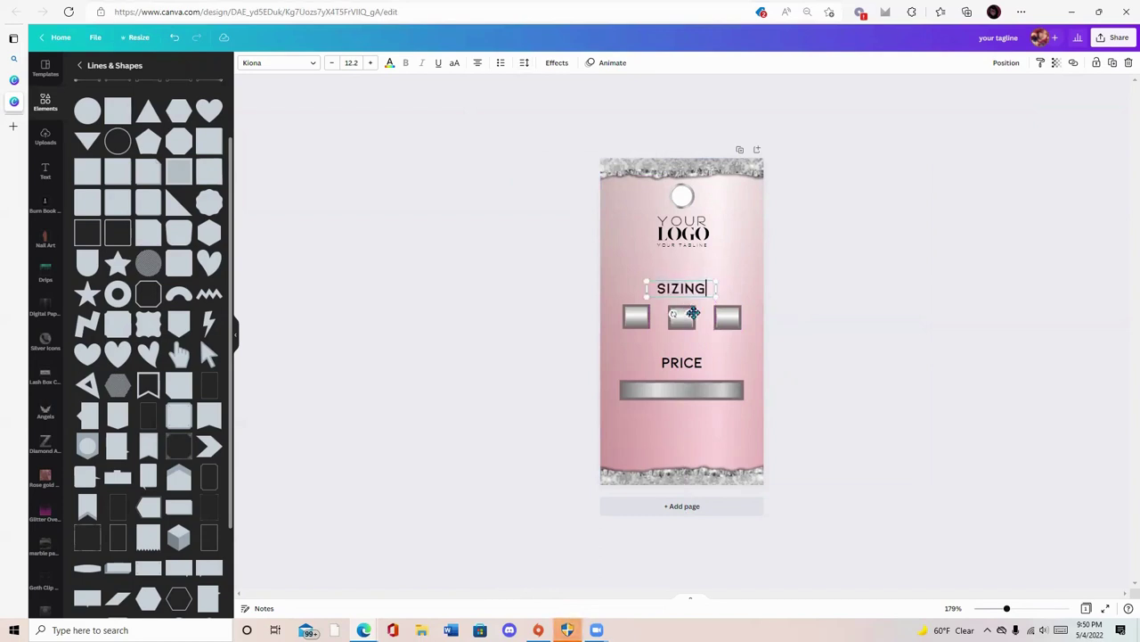
{"action": "left_click", "coordinate": [784, 389]}
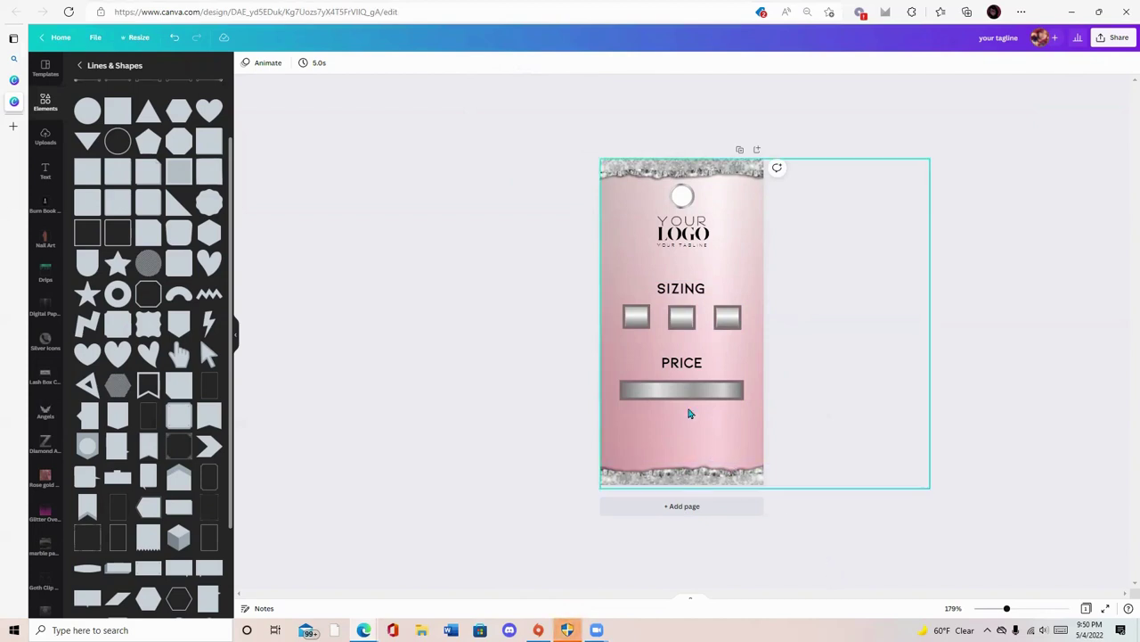
Step: Add small silver glitter Facebook and Instagram icons side by side below the price bar
{"action": "left_click", "coordinate": [46, 341]}
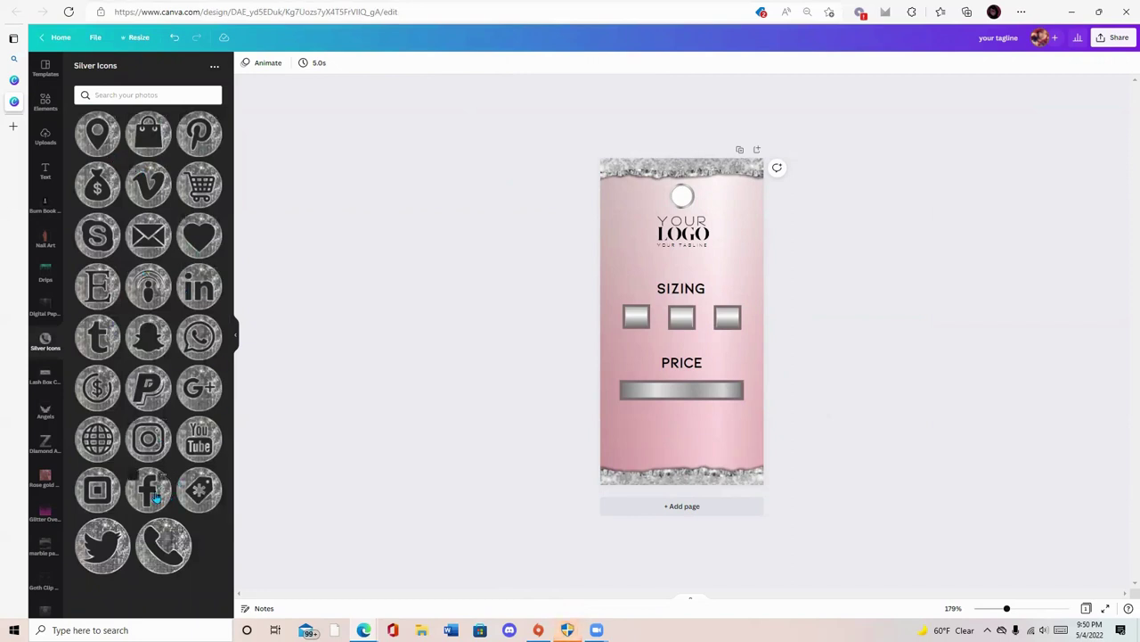
{"action": "left_click_drag", "start_coordinate": [148, 488], "coordinate": [683, 450]}
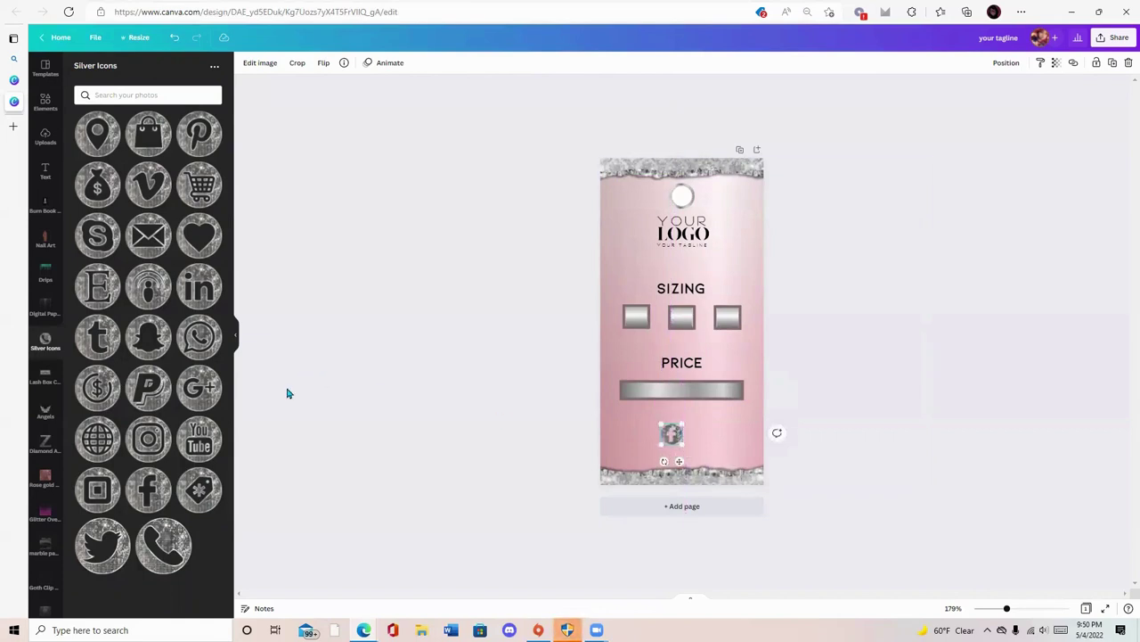
{"action": "left_click", "coordinate": [148, 438]}
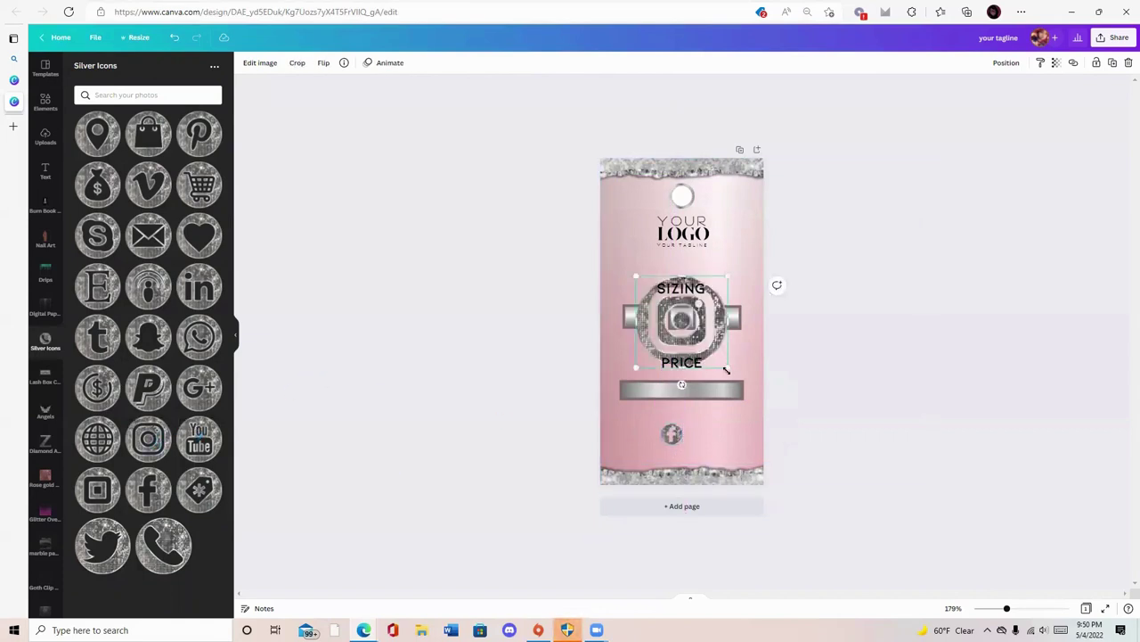
{"action": "left_click_drag", "start_coordinate": [727, 369], "coordinate": [648, 313]}
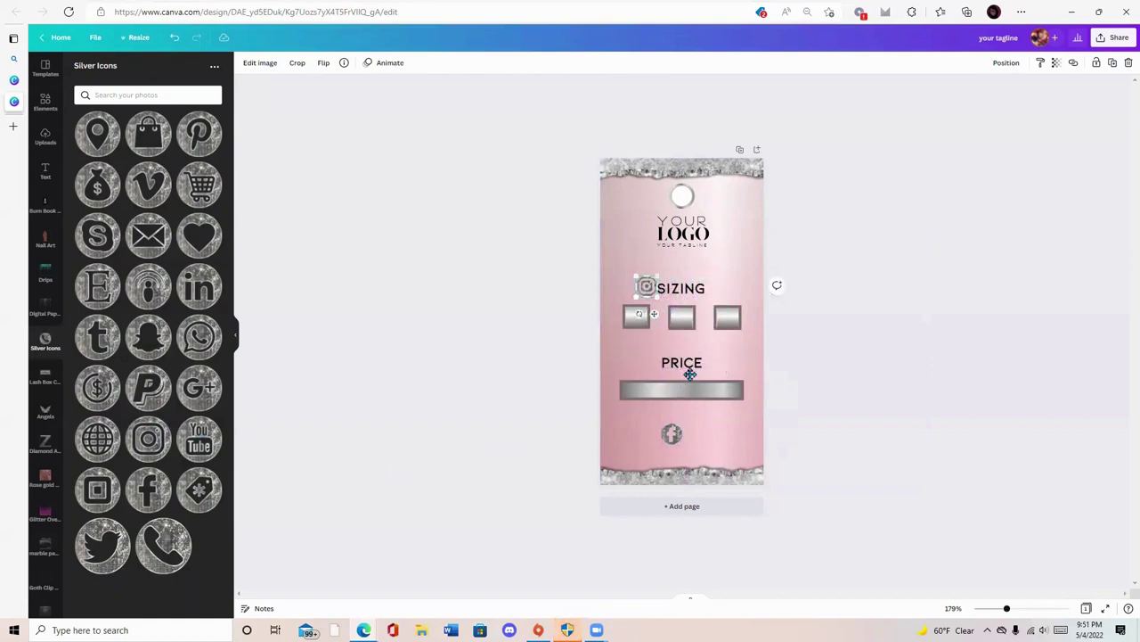
{"action": "left_click_drag", "start_coordinate": [689, 375], "coordinate": [711, 465]}
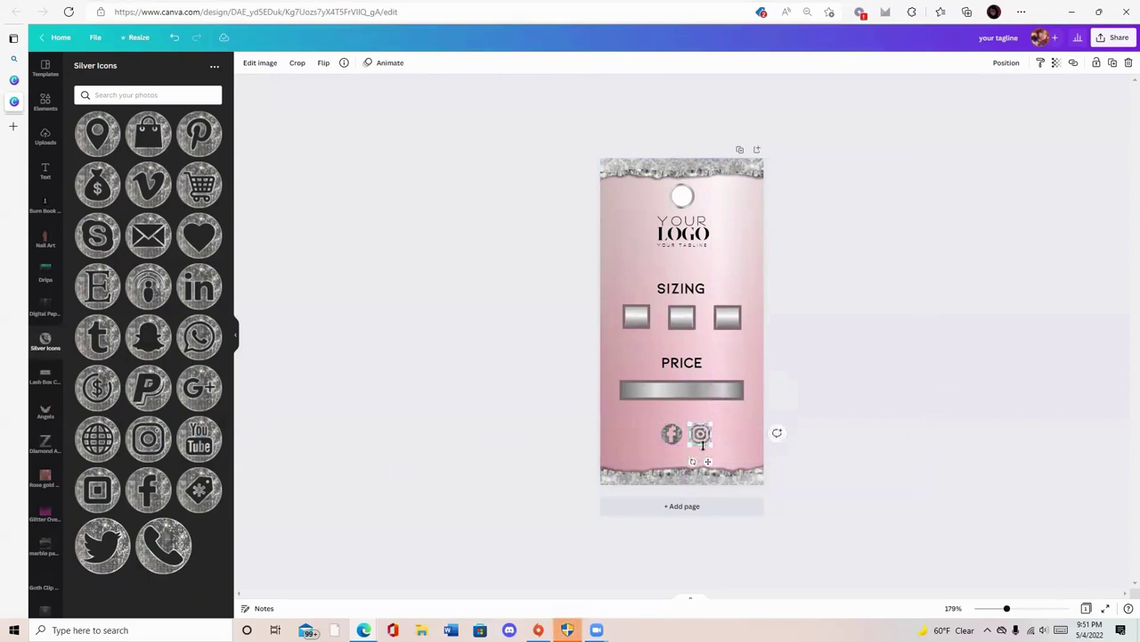
{"action": "left_click_drag", "start_coordinate": [707, 437], "coordinate": [713, 443]}
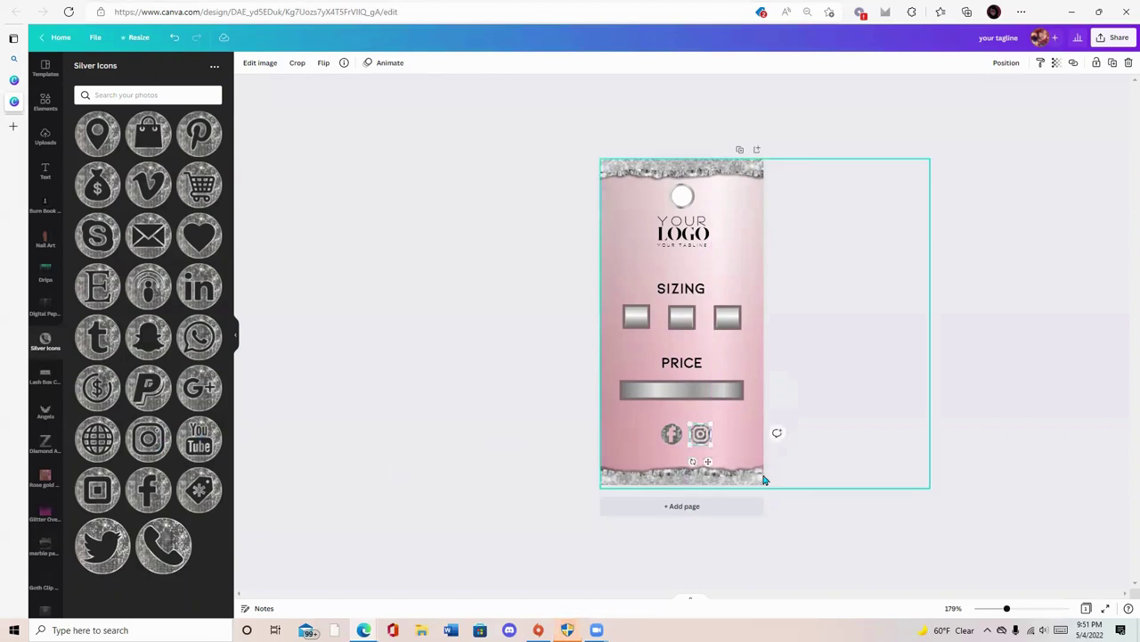
{"action": "left_click", "coordinate": [857, 446]}
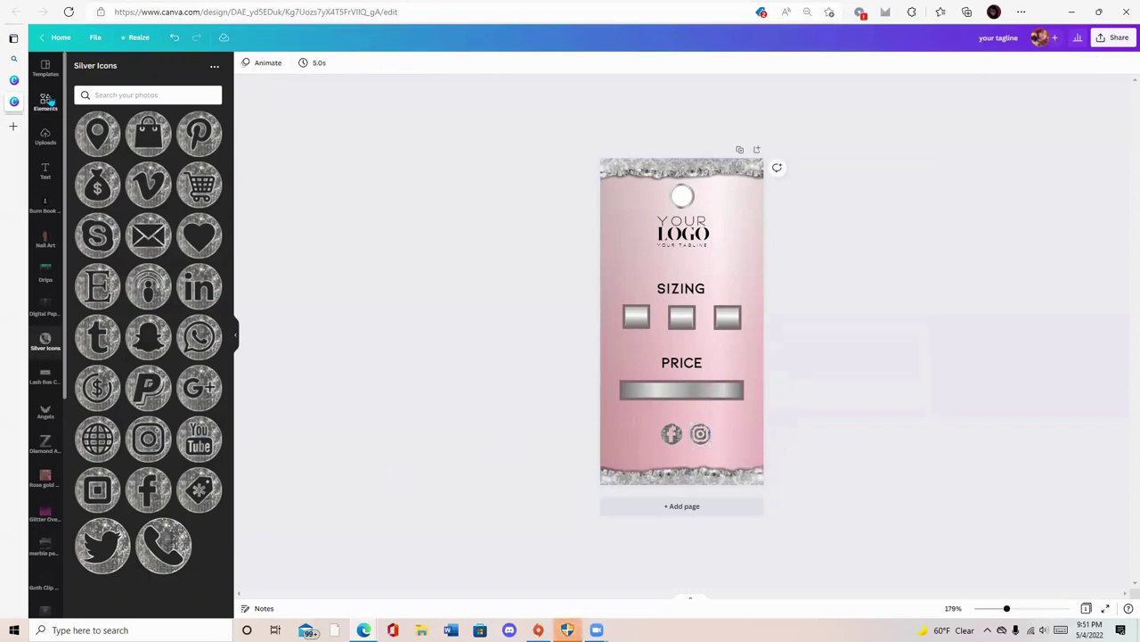
Step: Add a circle outline around the Facebook icon and place a duplicate of it around the Instagram icon
{"action": "left_click", "coordinate": [45, 105]}
{"action": "left_click", "coordinate": [115, 147]}
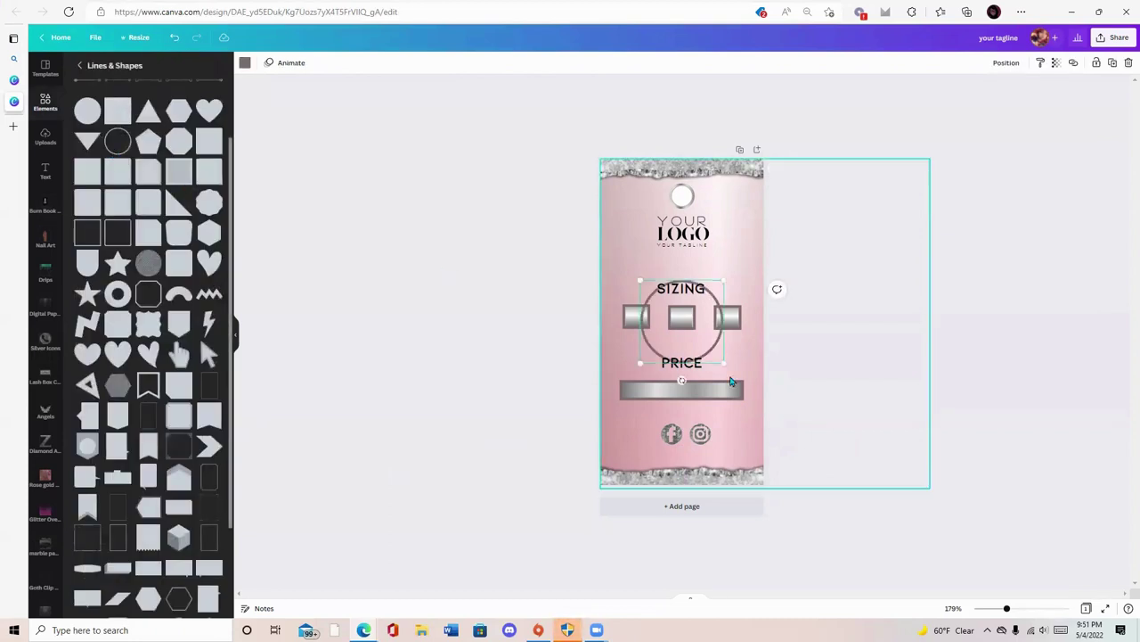
{"action": "left_click_drag", "start_coordinate": [724, 364], "coordinate": [685, 458]}
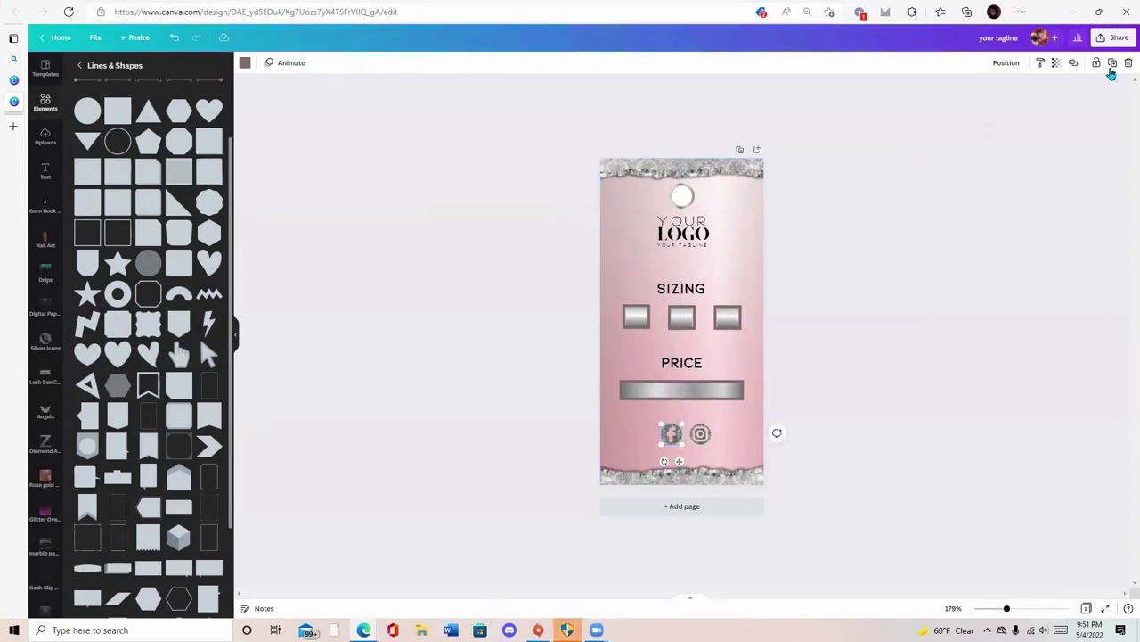
{"action": "left_click_drag", "start_coordinate": [679, 460], "coordinate": [710, 465]}
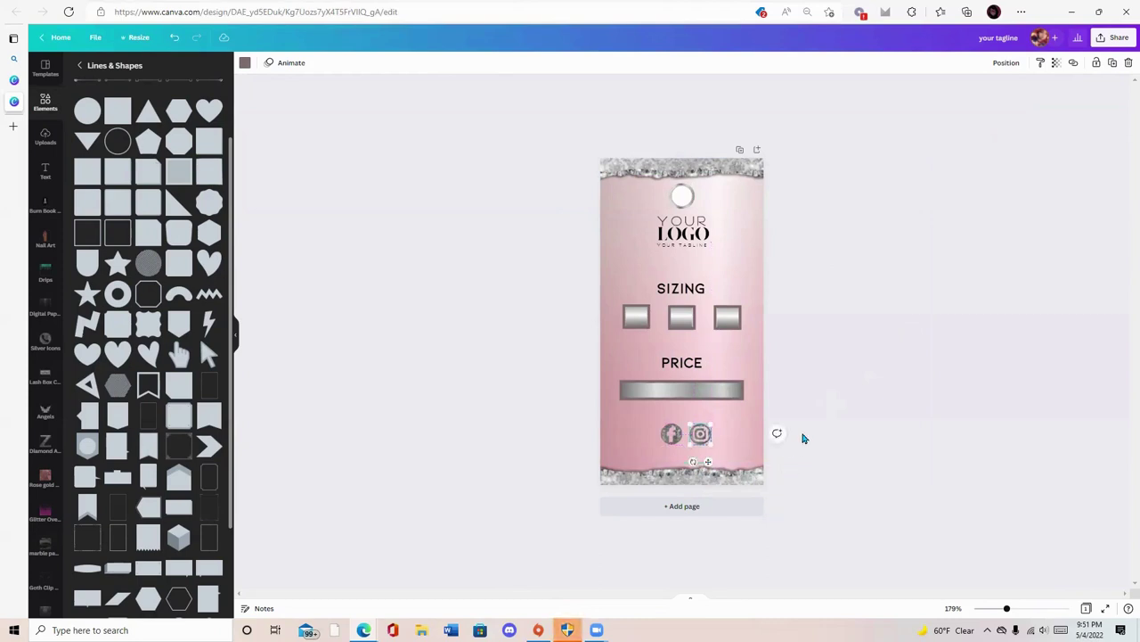
{"action": "left_click", "coordinate": [855, 317]}
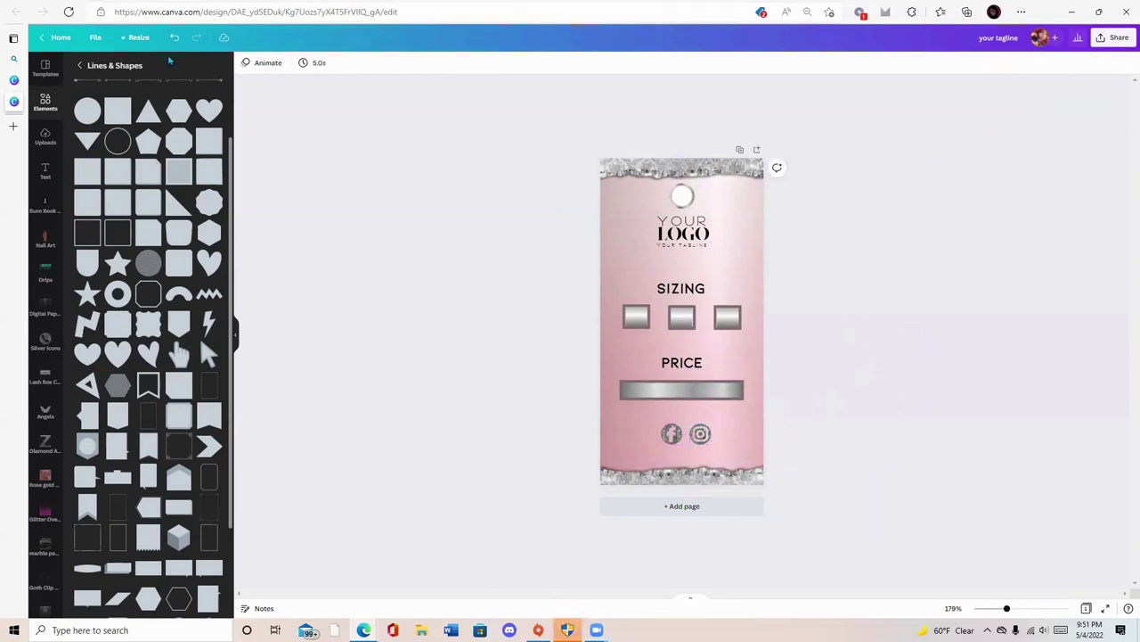
Step: Duplicate the SIZING heading, change the copy to S, and place it inside the left framed square
{"action": "left_click", "coordinate": [678, 297]}
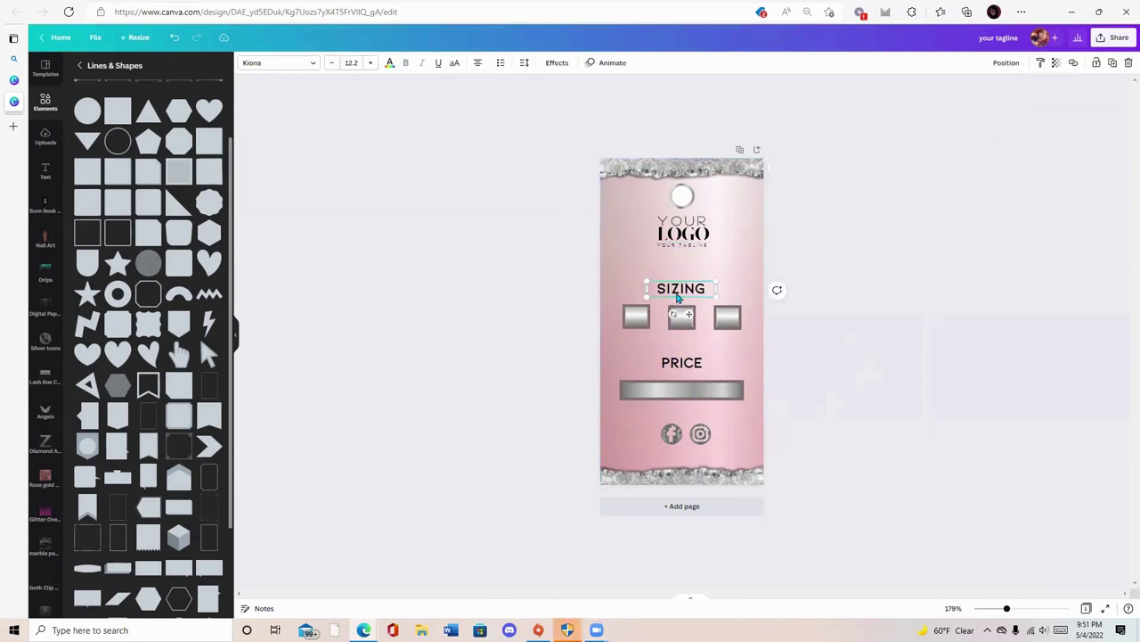
{"action": "key", "text": "ctrl+d"}
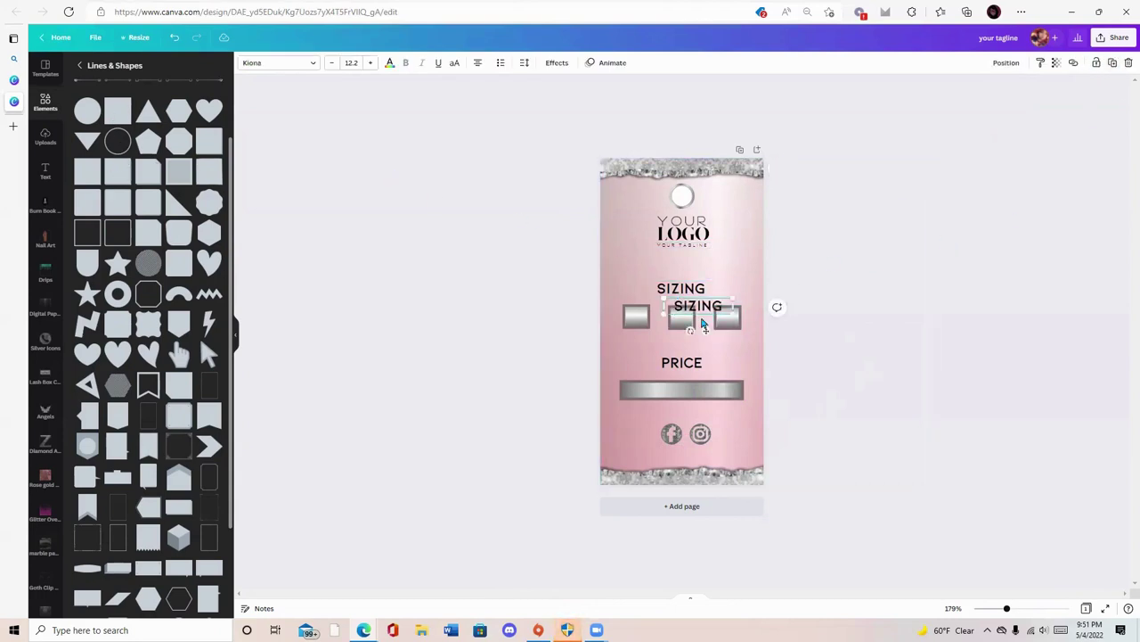
{"action": "double_click", "coordinate": [702, 307]}
{"action": "type", "text": "S"}
{"action": "left_click_drag", "start_coordinate": [732, 306], "coordinate": [641, 334]}
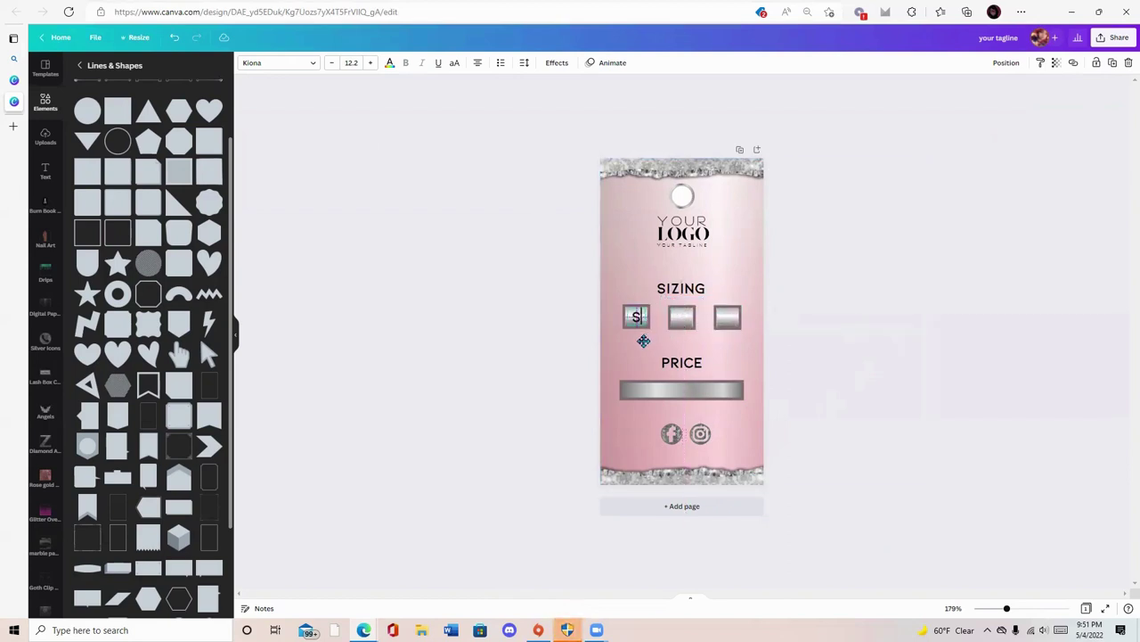
Step: Duplicate the size letter to put an M in the middle square and an L in the right square
{"action": "left_click", "coordinate": [1114, 63]}
{"action": "type", "text": "M"}
{"action": "left_click_drag", "start_coordinate": [626, 370], "coordinate": [686, 345]}
{"action": "left_click", "coordinate": [1113, 63]}
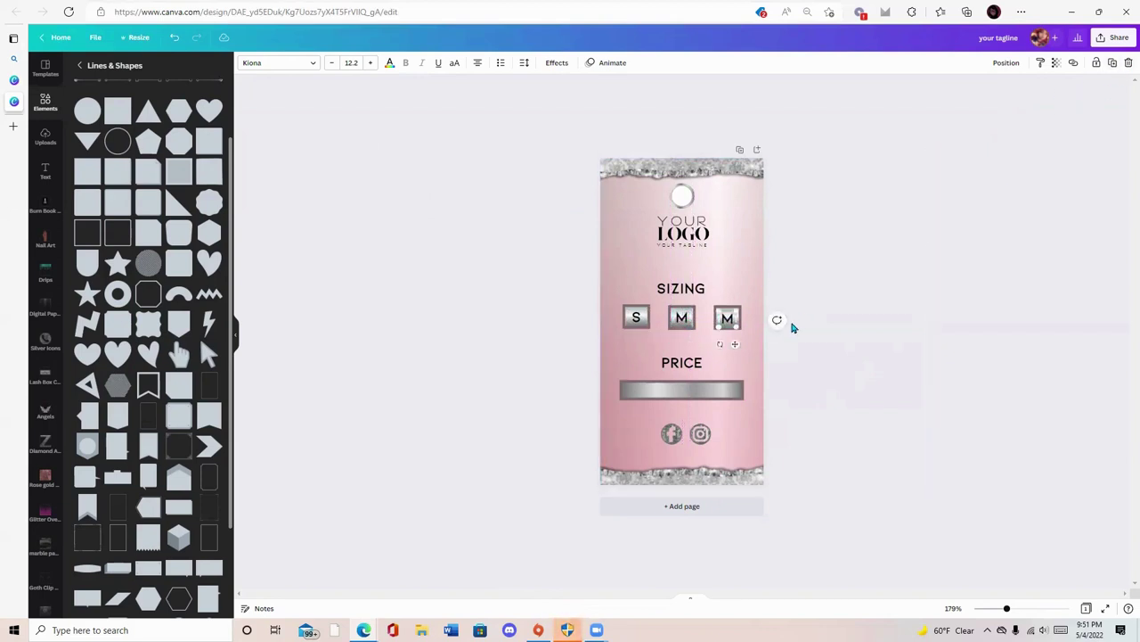
{"action": "double_click", "coordinate": [728, 325]}
{"action": "type", "text": "L"}
Step: Duplicate the L, change the copy to $, and place it at the left end of the price bar
{"action": "left_click_drag", "start_coordinate": [727, 319], "coordinate": [745, 336]}
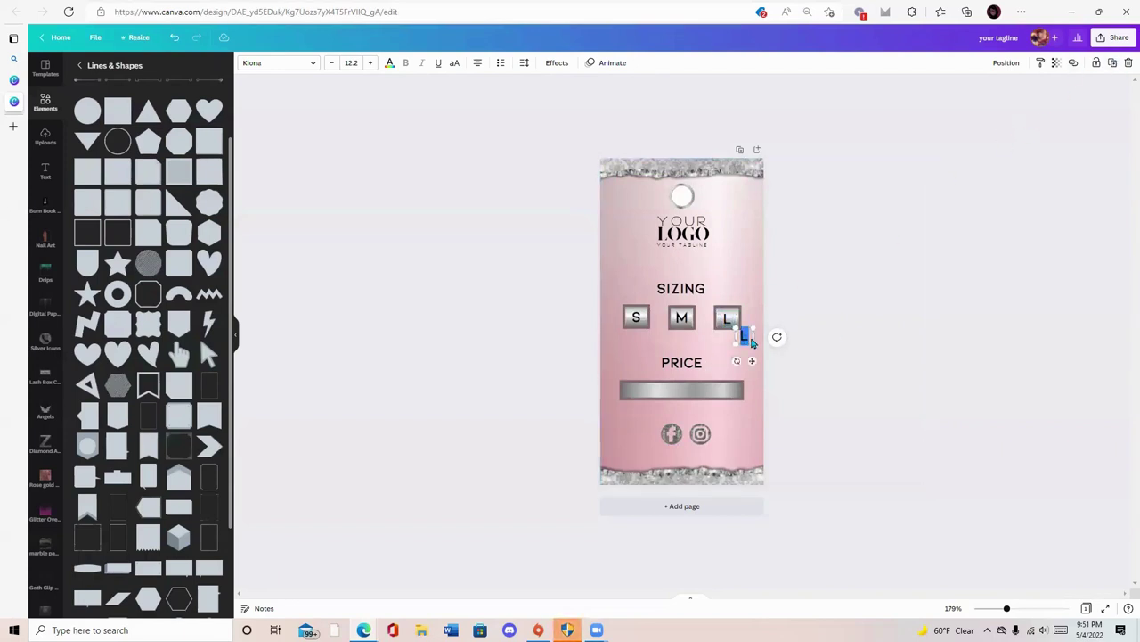
{"action": "left_click_drag", "start_coordinate": [752, 361], "coordinate": [633, 420]}
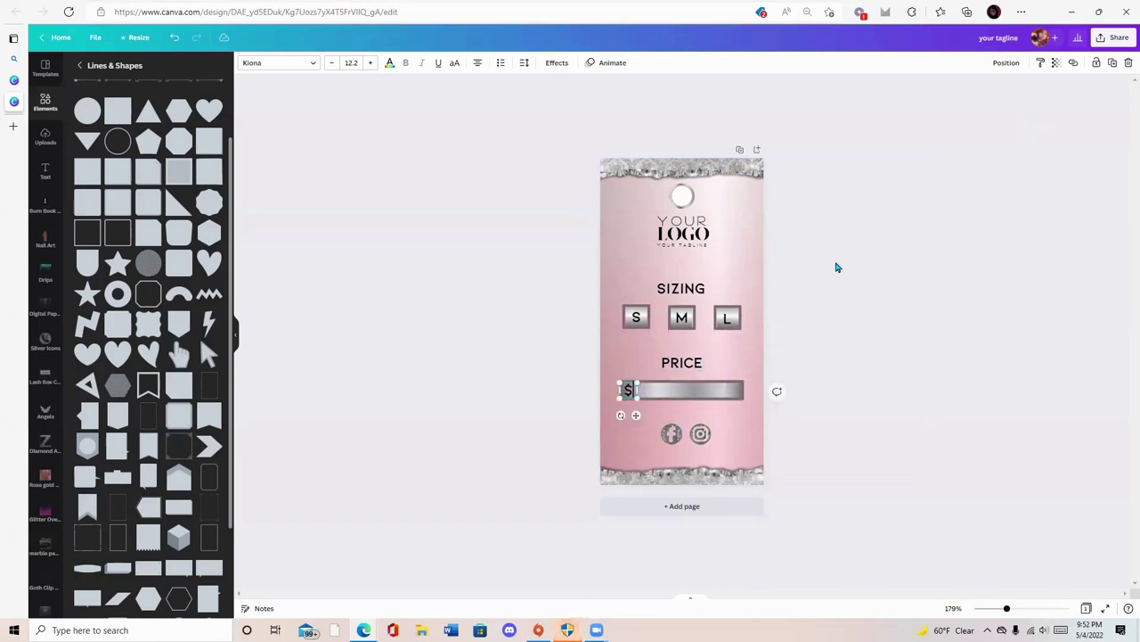
{"action": "left_click", "coordinate": [682, 245]}
{"action": "left_click", "coordinate": [1112, 63]}
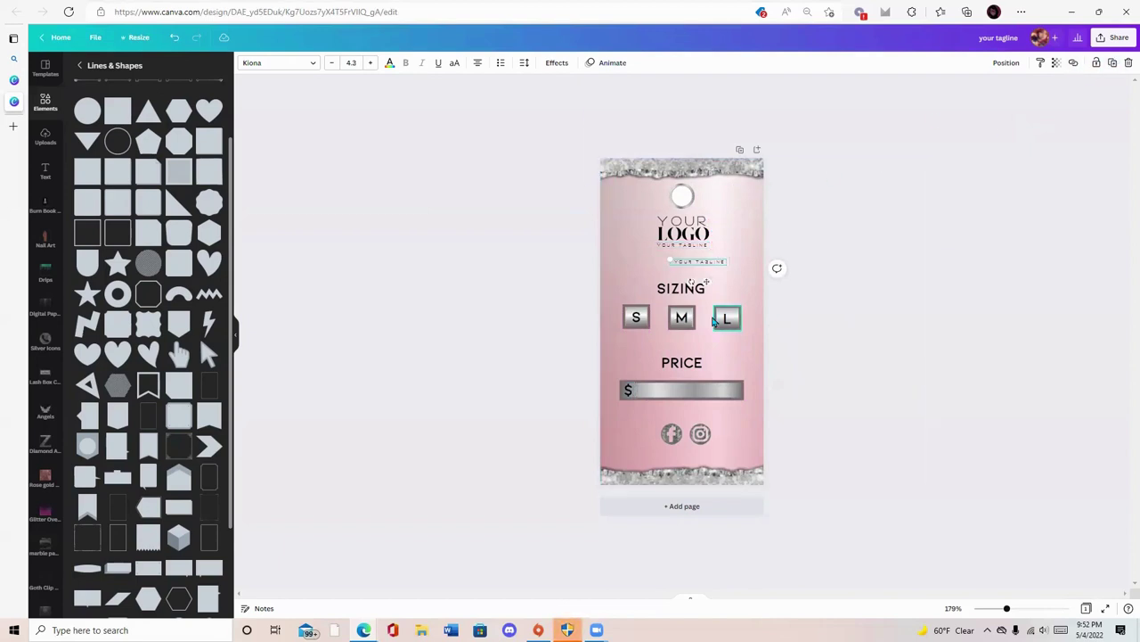
{"action": "left_click_drag", "start_coordinate": [699, 262], "coordinate": [687, 472]}
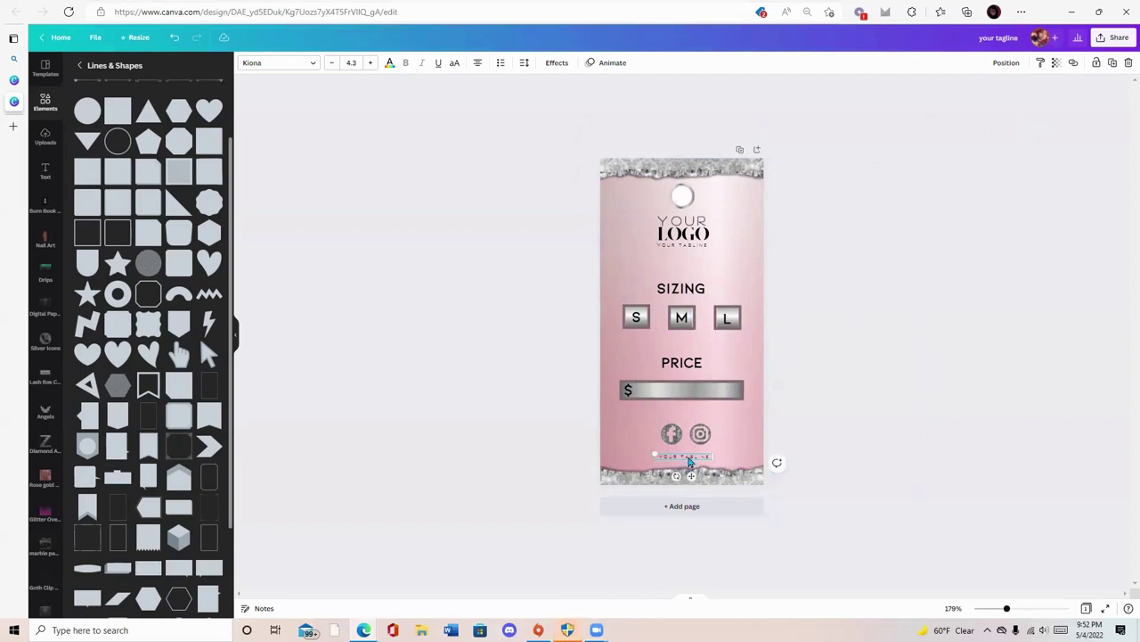
{"action": "double_click", "coordinate": [689, 456]}
{"action": "key", "text": "BackSpace"}
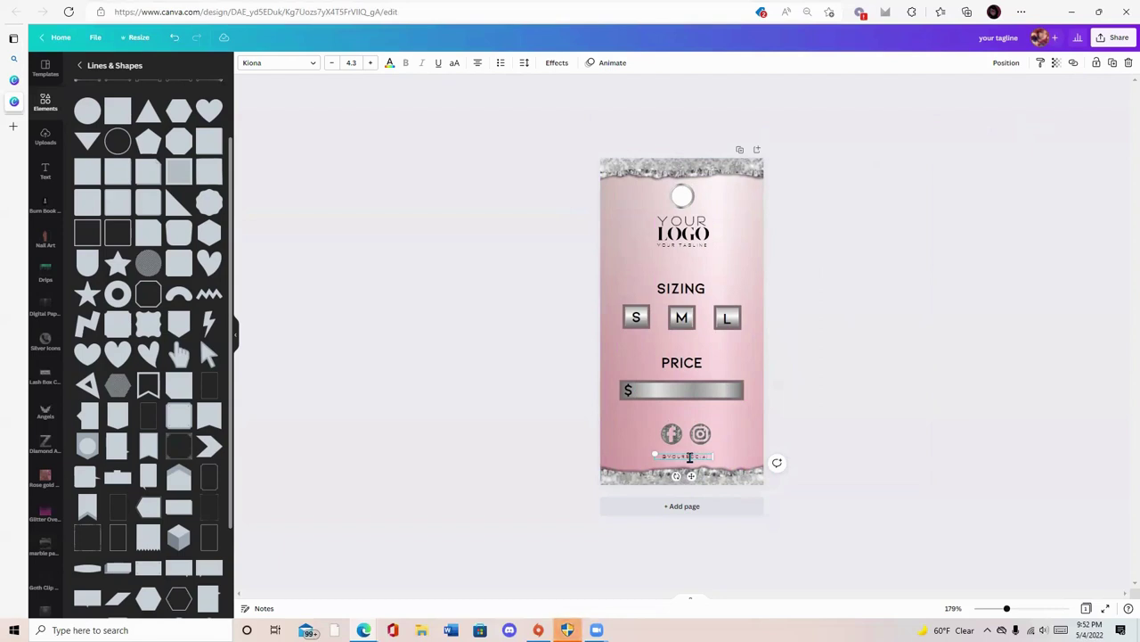
{"action": "key", "text": "ctrl+a"}
{"action": "left_click", "coordinate": [556, 62]}
{"action": "left_click", "coordinate": [92, 194]}
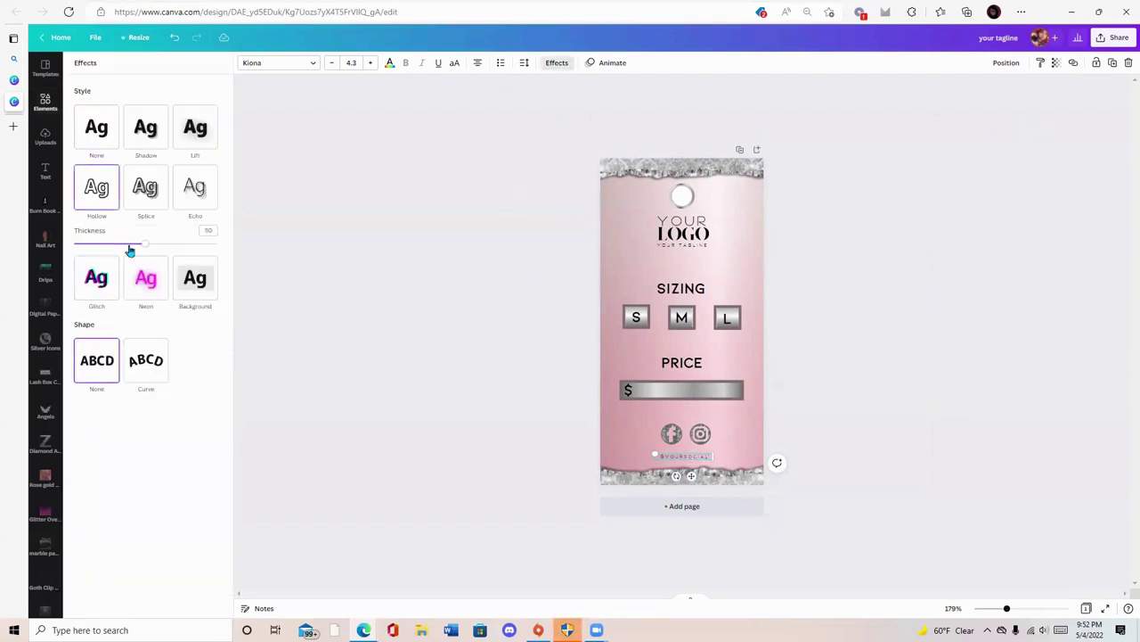
{"action": "left_click_drag", "start_coordinate": [145, 243], "coordinate": [884, 166]}
{"action": "left_click", "coordinate": [869, 406]}
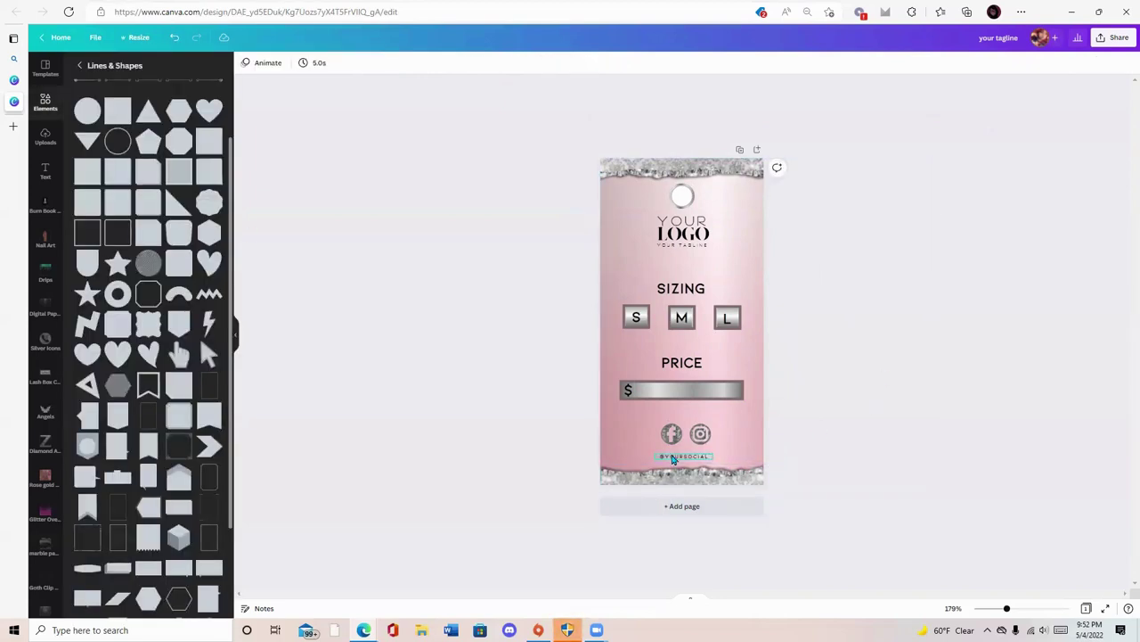
{"action": "left_click_drag", "start_coordinate": [672, 458], "coordinate": [675, 459]}
{"action": "left_click", "coordinate": [900, 390]}
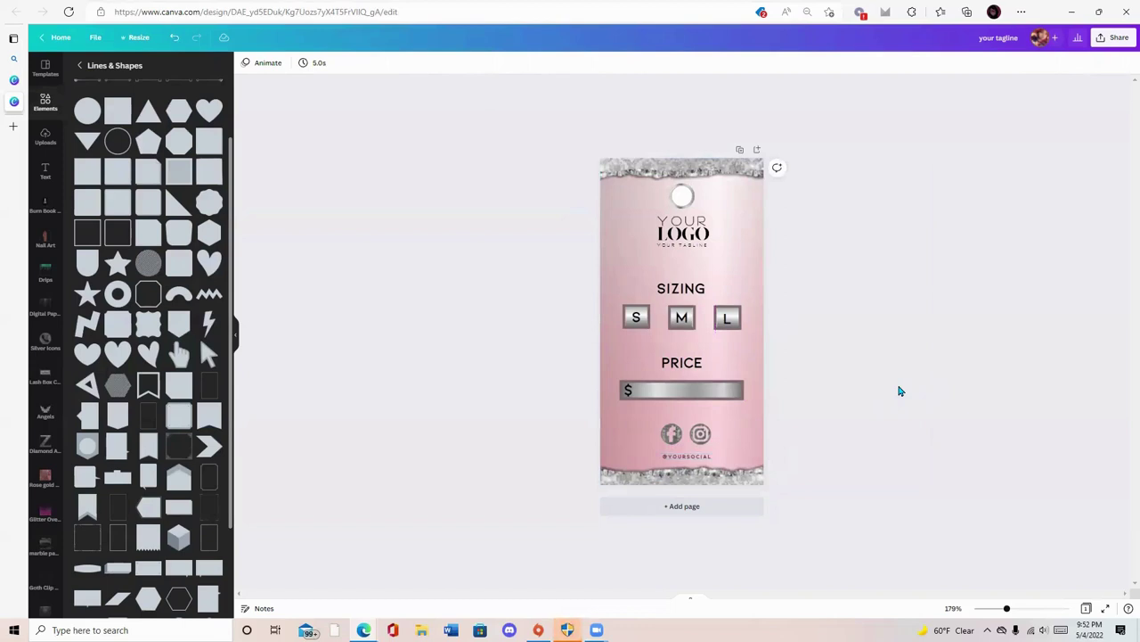
Step: Download the finished label design as a PNG file
{"action": "left_click", "coordinate": [1121, 45]}
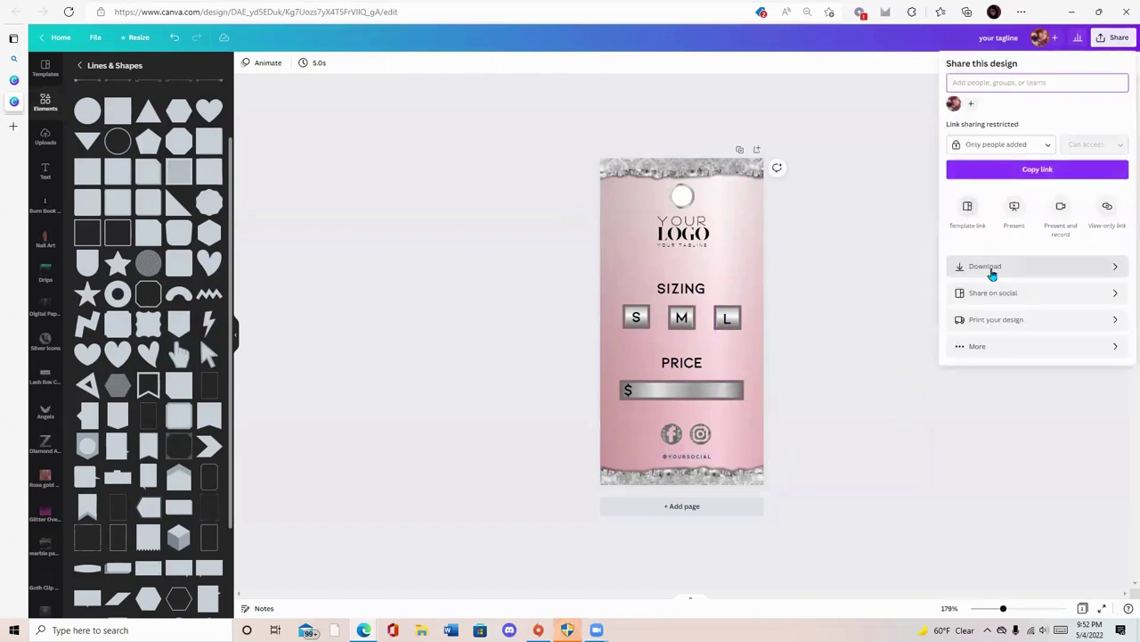
{"action": "left_click", "coordinate": [990, 270]}
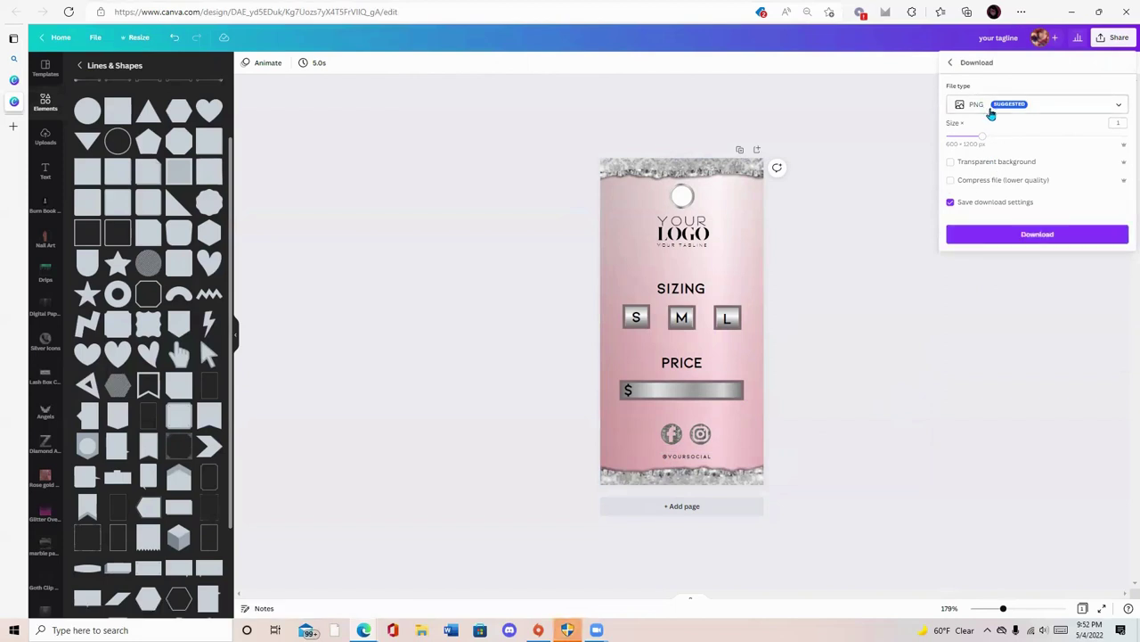
{"action": "left_click", "coordinate": [1044, 235]}
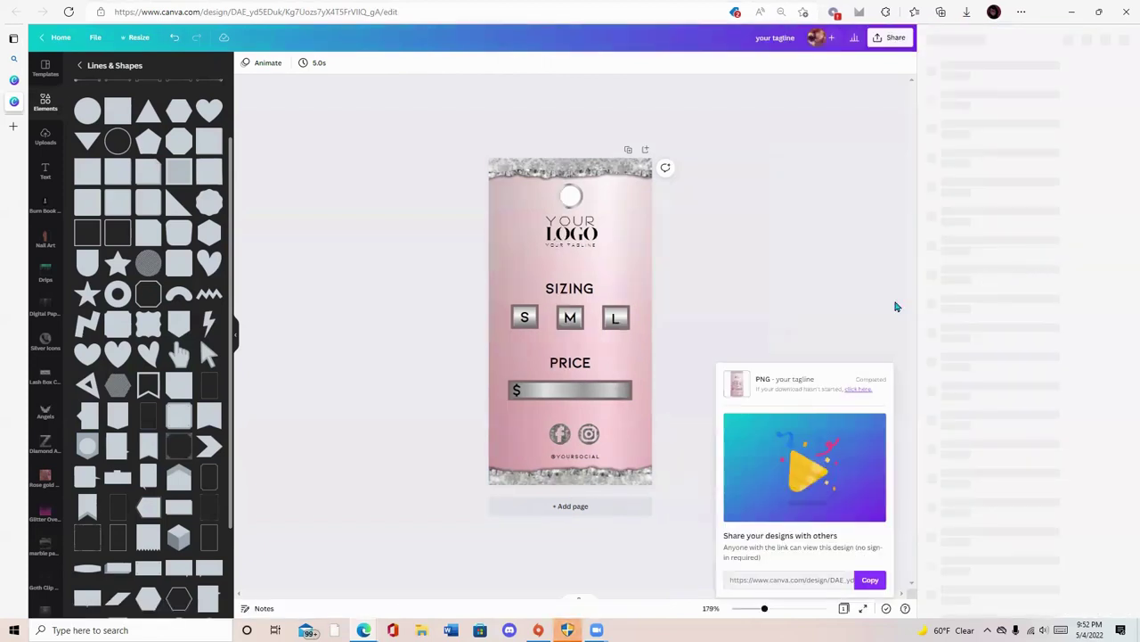
Step: Create a new custom-size design of 1080 x 1080 px from the Canva home page
{"action": "mouse_move", "coordinate": [13, 88]}
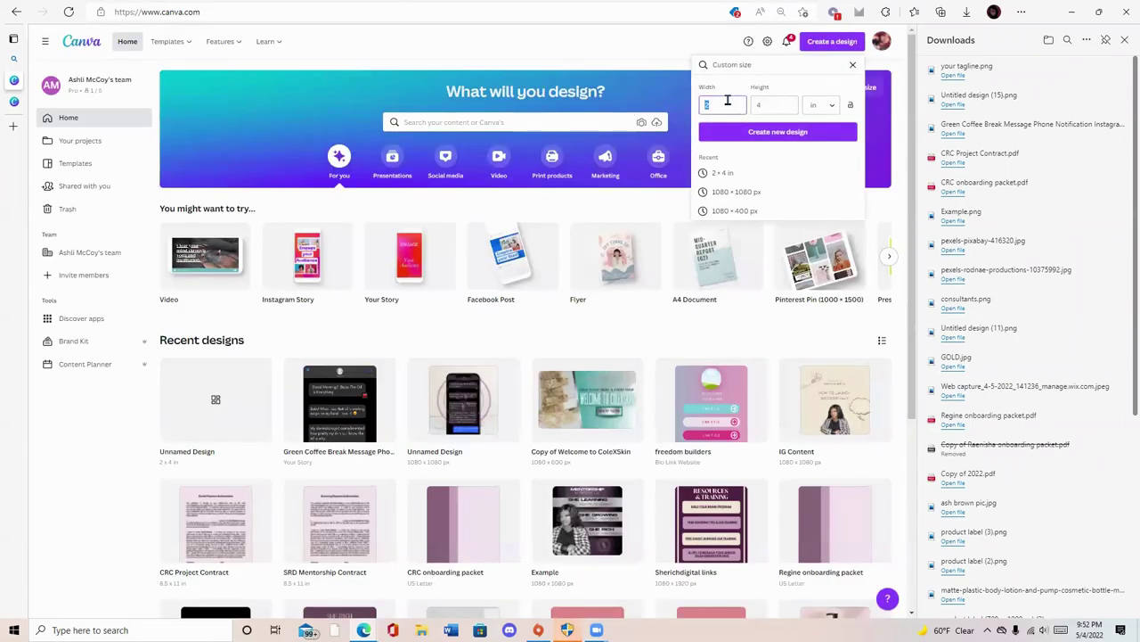
{"action": "left_click", "coordinate": [818, 105]}
{"action": "left_click", "coordinate": [818, 134]}
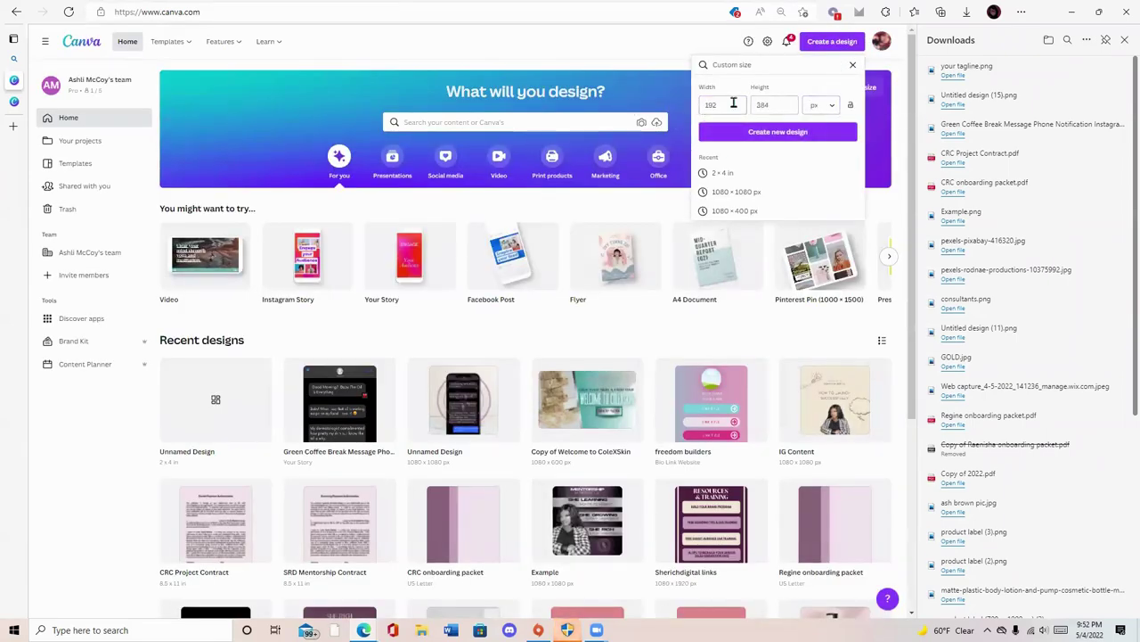
{"action": "type", "text": "1080"}
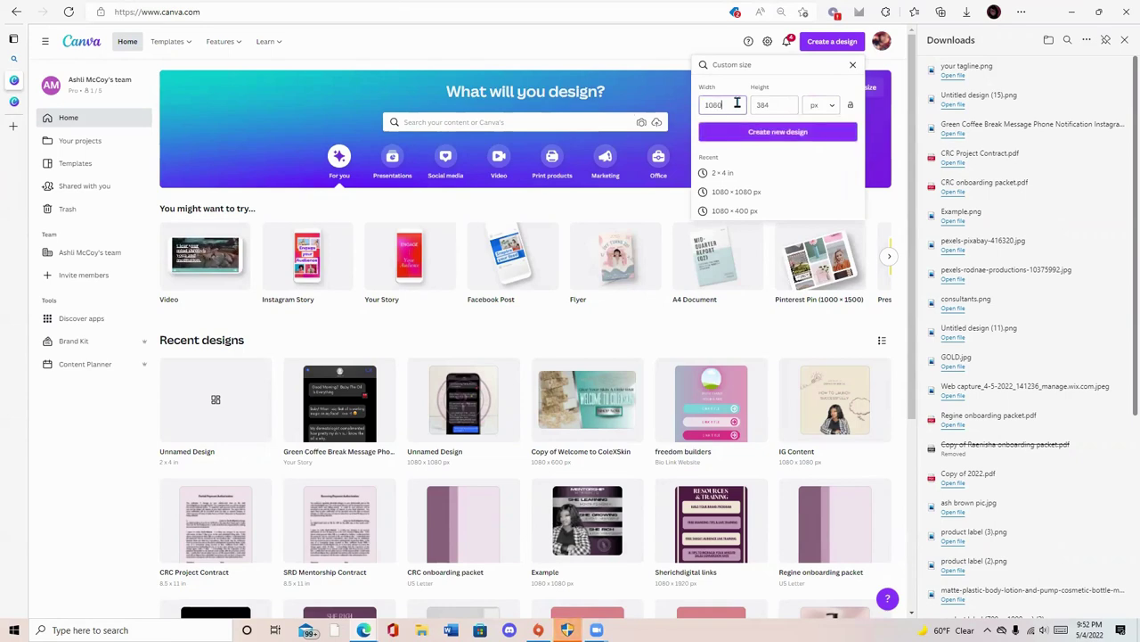
{"action": "left_click", "coordinate": [763, 106]}
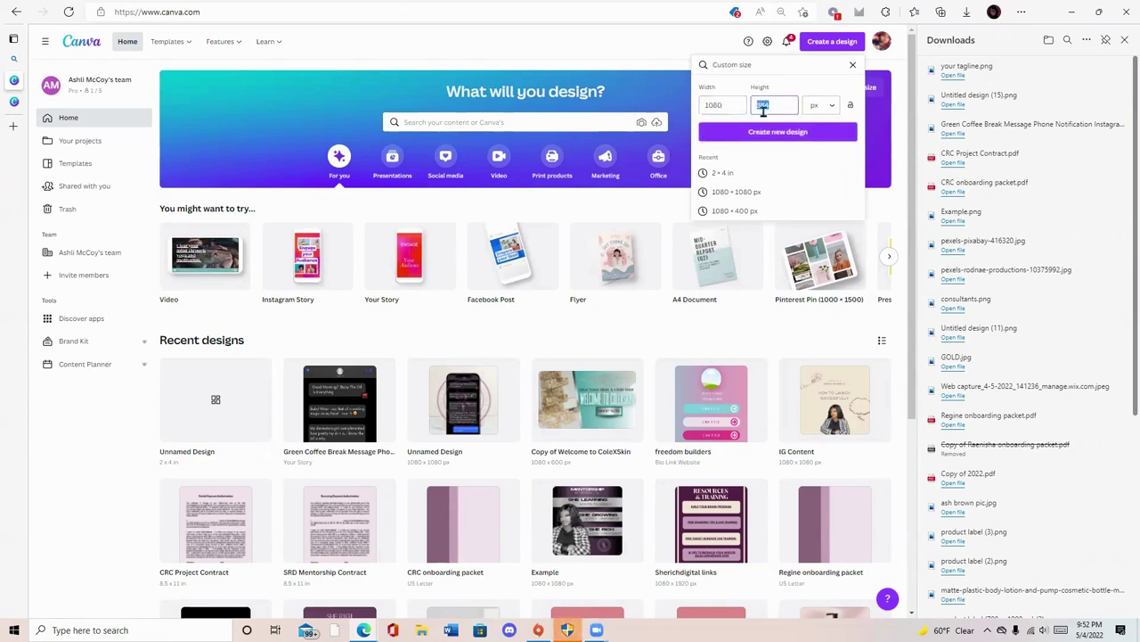
{"action": "type", "text": "1080"}
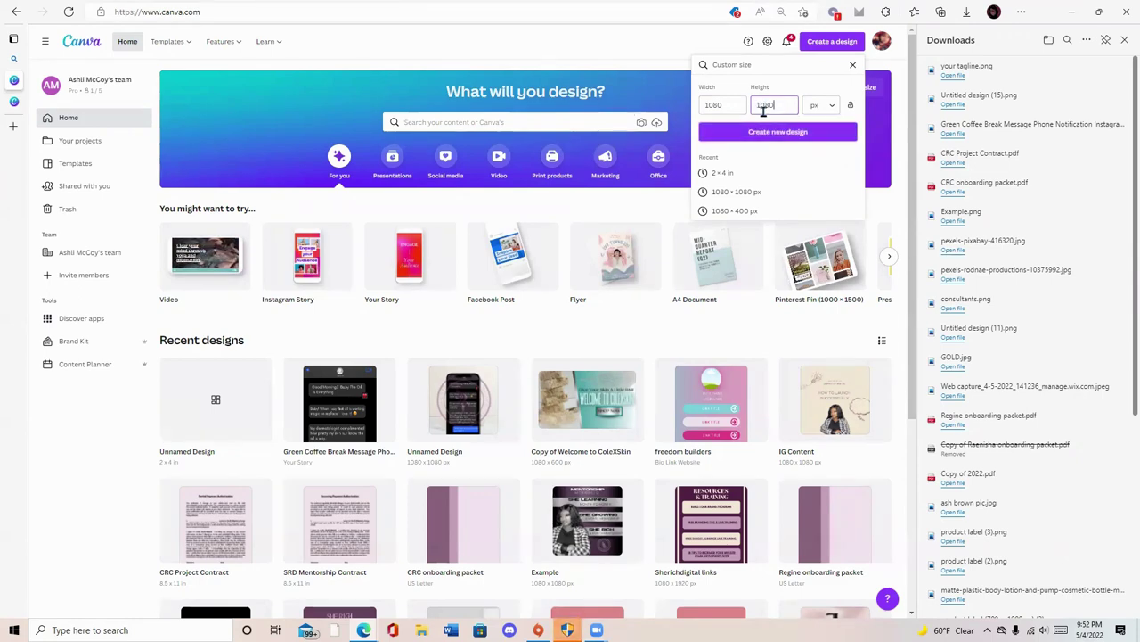
{"action": "left_click", "coordinate": [784, 133]}
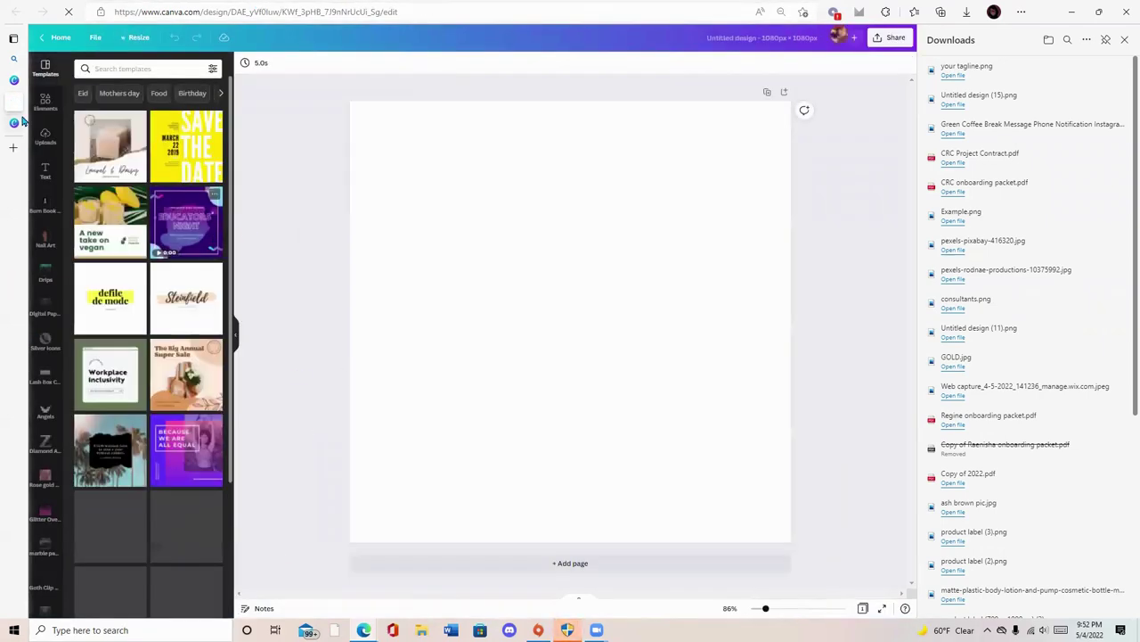
Step: Search the photo elements for gray gradient and set a light grey gradient photo as the page background
{"action": "left_click", "coordinate": [45, 102]}
{"action": "left_click", "coordinate": [140, 68]}
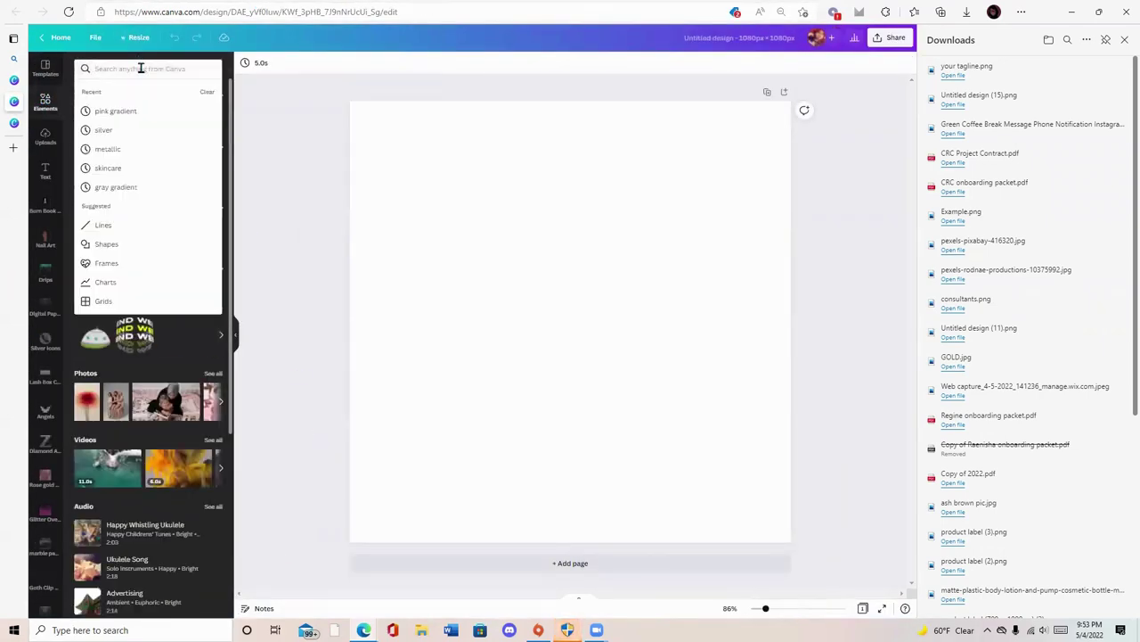
{"action": "type", "text": "gray gradient"}
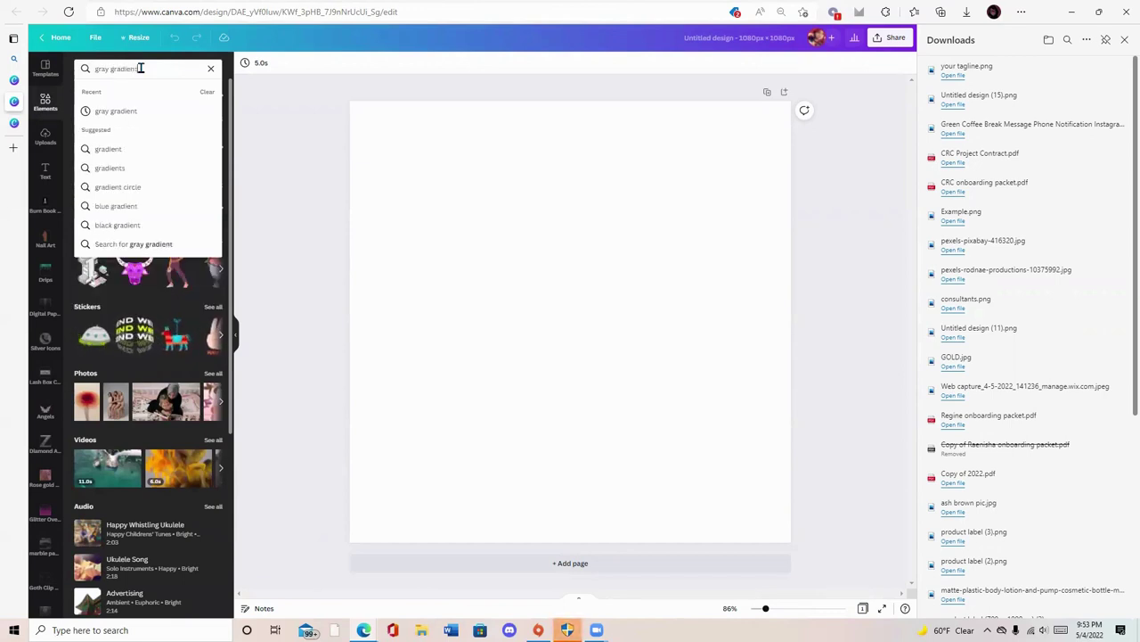
{"action": "key", "text": "Return"}
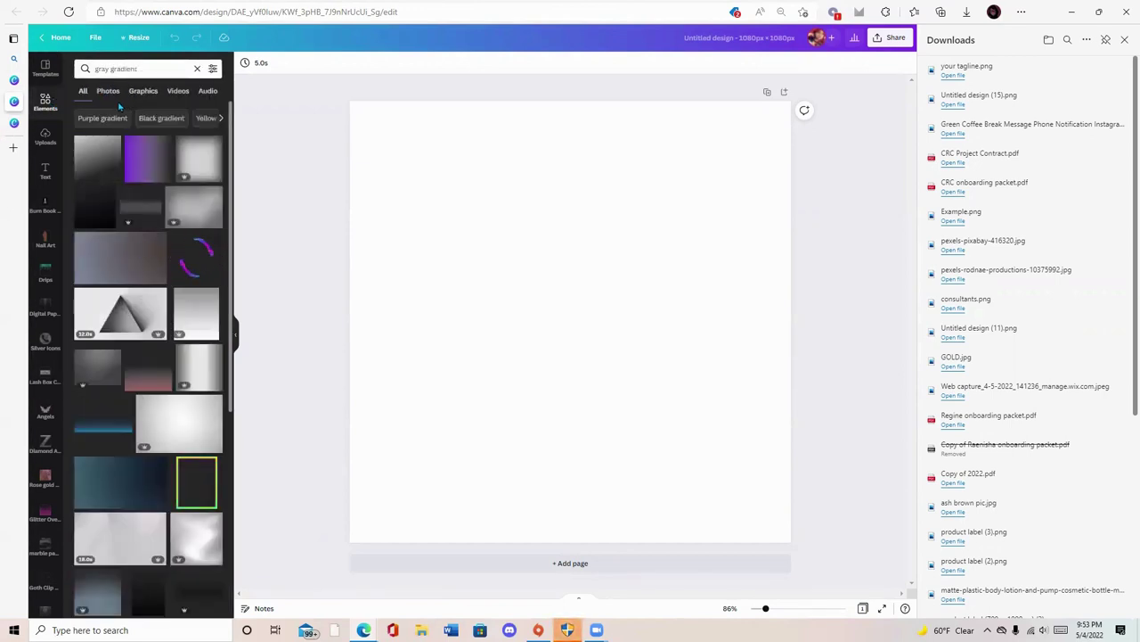
{"action": "left_click", "coordinate": [108, 91]}
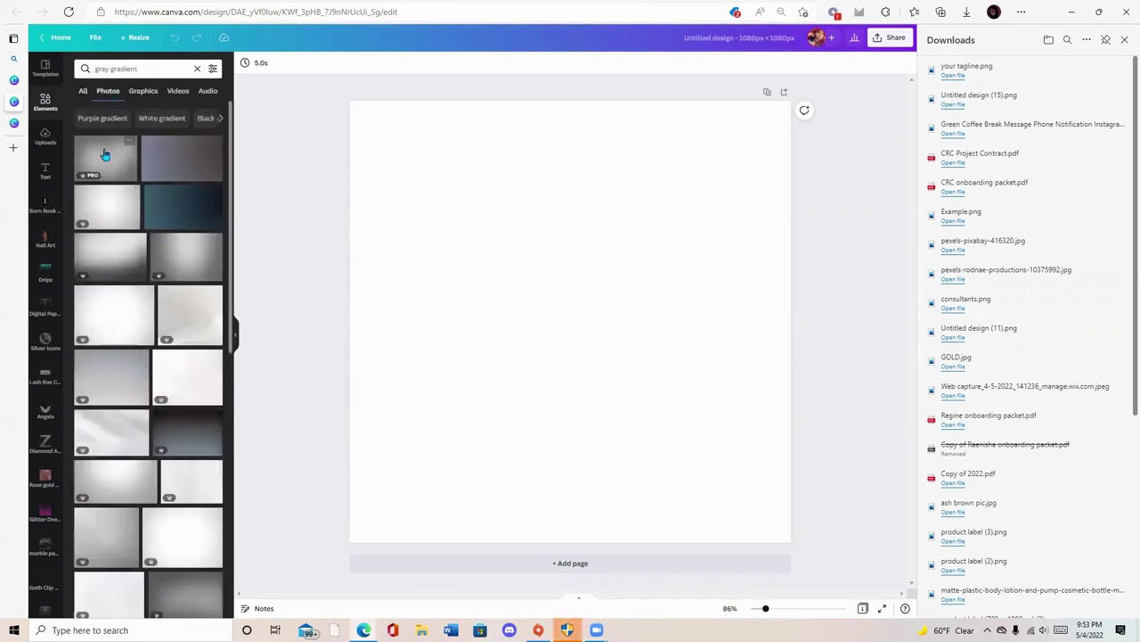
{"action": "left_click_drag", "start_coordinate": [104, 155], "coordinate": [363, 148]}
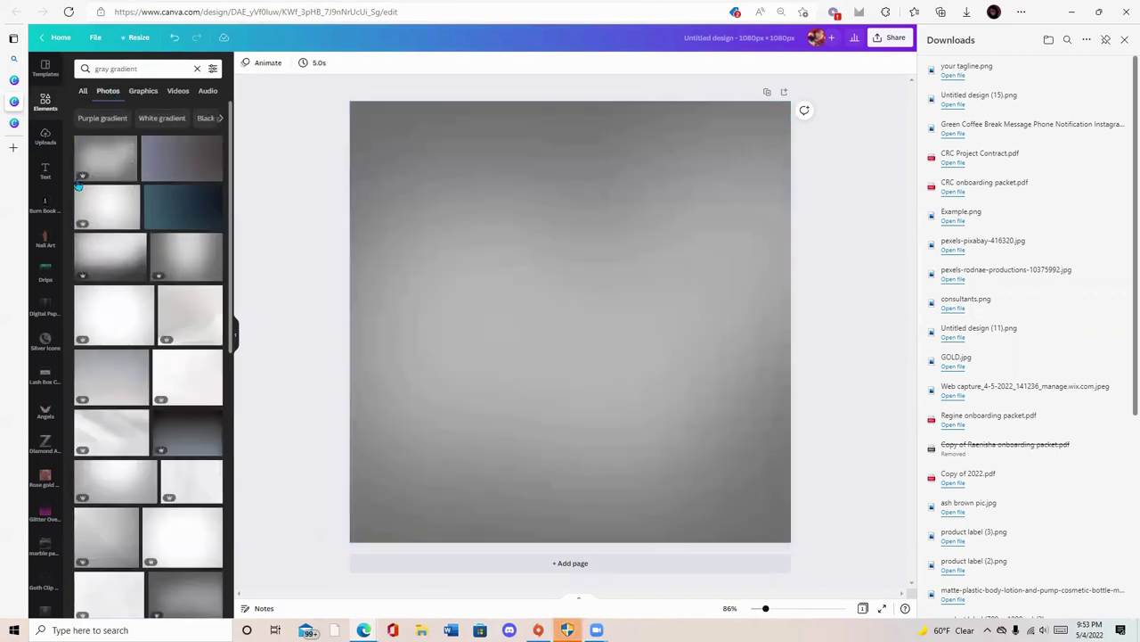
{"action": "left_click_drag", "start_coordinate": [132, 192], "coordinate": [398, 145]}
Step: Upload the downloaded your tagline.png to the image library and close the downloads list
{"action": "left_click", "coordinate": [46, 135]}
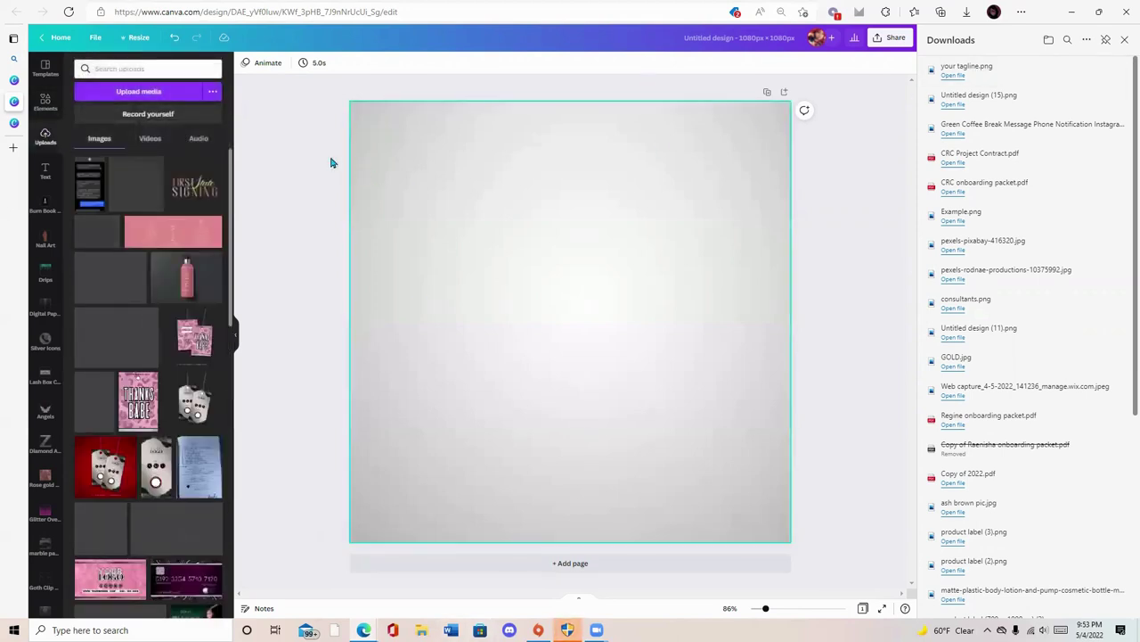
{"action": "left_click_drag", "start_coordinate": [961, 77], "coordinate": [119, 190]}
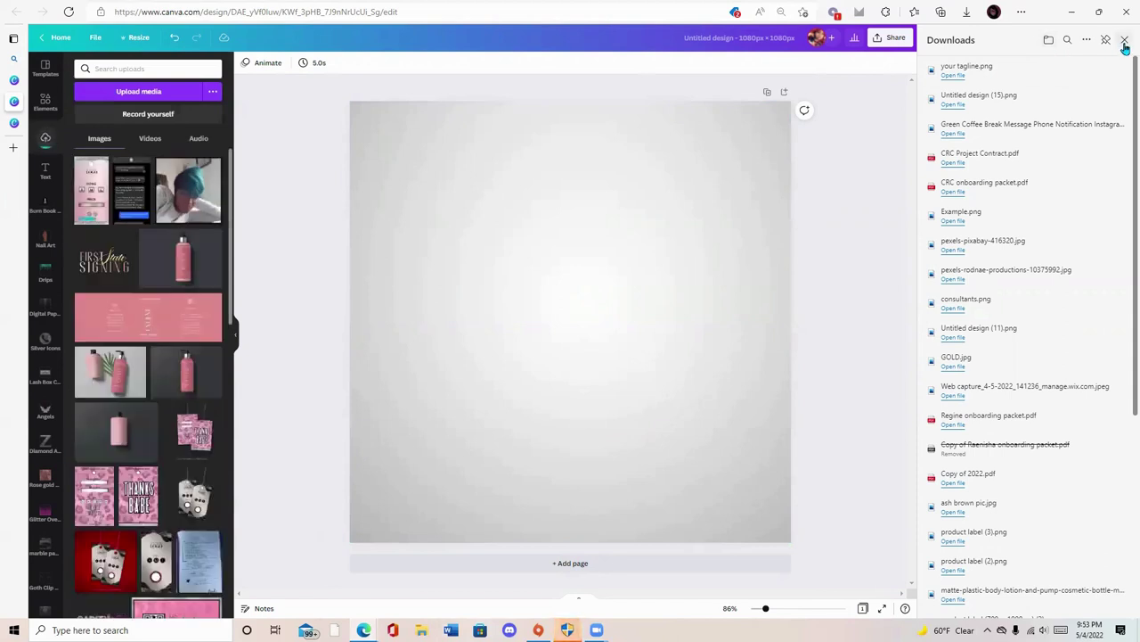
{"action": "left_click", "coordinate": [1125, 44]}
Step: Place the uploaded label on the page, left of centre, and tilt it slightly counter-clockwise
{"action": "left_click", "coordinate": [96, 213]}
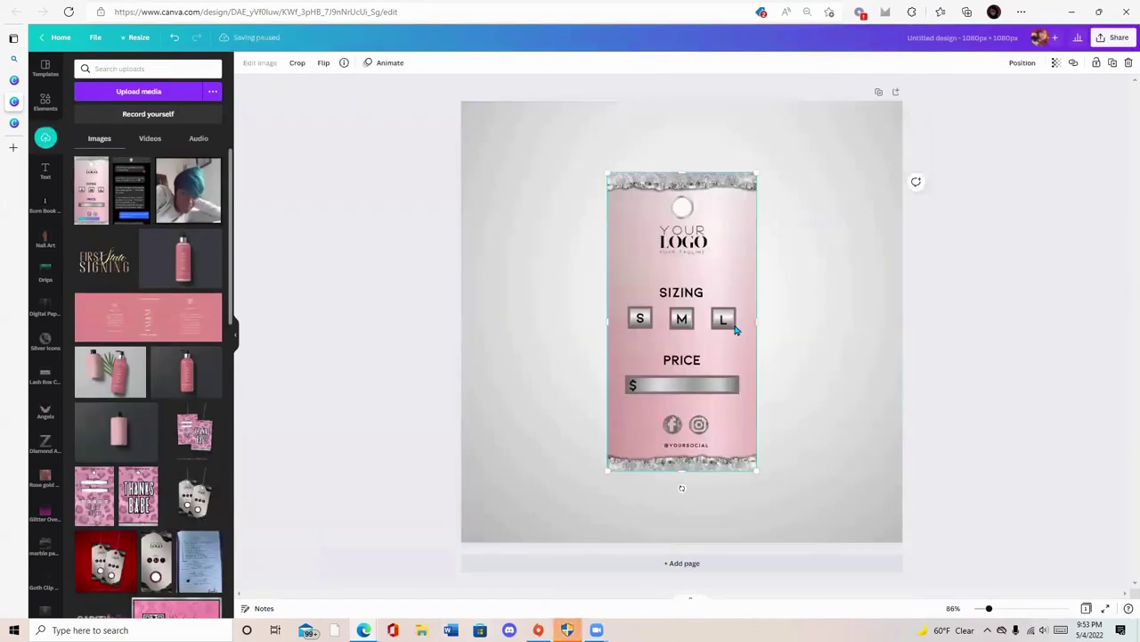
{"action": "left_click_drag", "start_coordinate": [683, 318], "coordinate": [623, 311]}
{"action": "left_click_drag", "start_coordinate": [618, 480], "coordinate": [623, 482]}
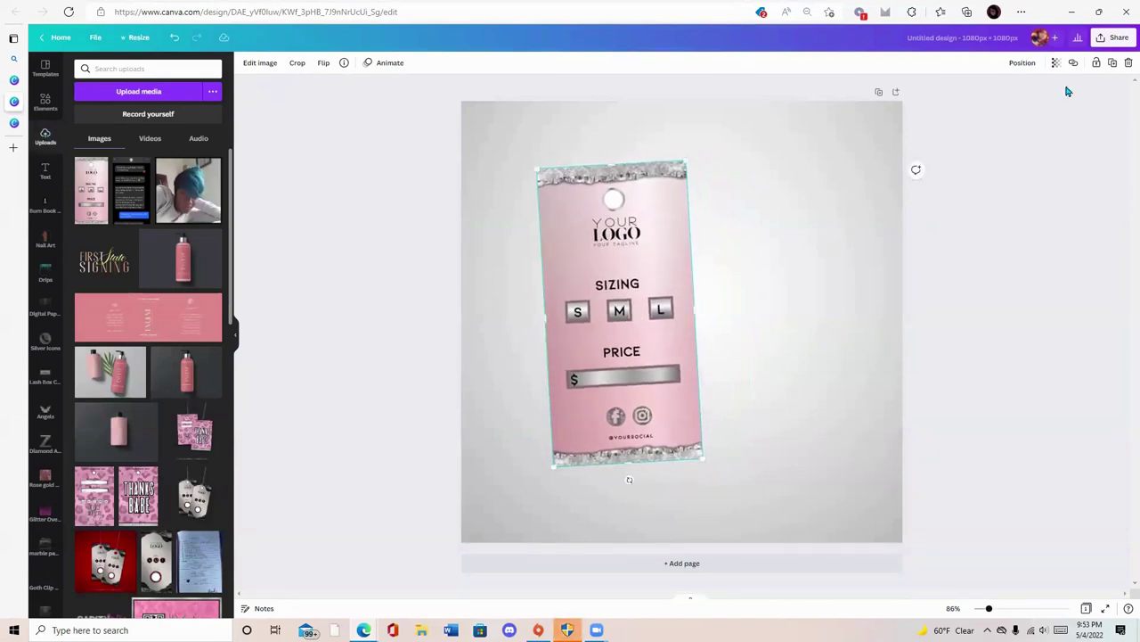
Step: Duplicate the label and place the copy to the right, tilted clockwise and overlapping the original's right edge
{"action": "left_click", "coordinate": [1114, 63]}
{"action": "left_click_drag", "start_coordinate": [707, 325], "coordinate": [757, 318]}
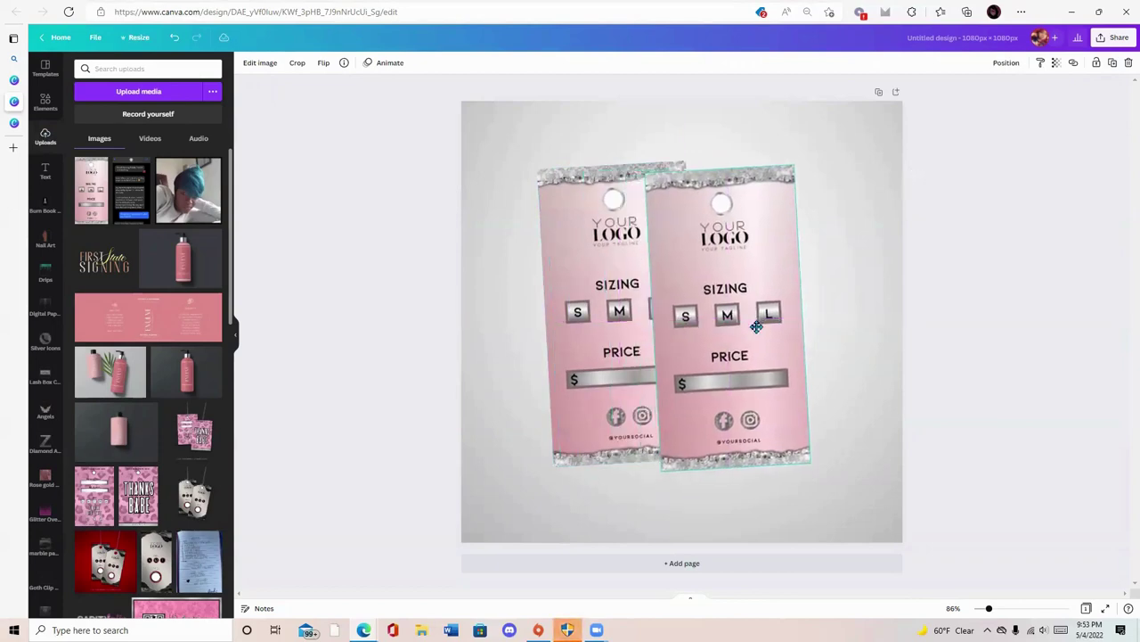
{"action": "left_click_drag", "start_coordinate": [735, 483], "coordinate": [718, 519]}
{"action": "mouse_move", "coordinate": [745, 317]}
{"action": "left_mouse_down"}
{"action": "mouse_move", "coordinate": [752, 337]}
{"action": "mouse_move", "coordinate": [753, 314]}
{"action": "left_mouse_up"}
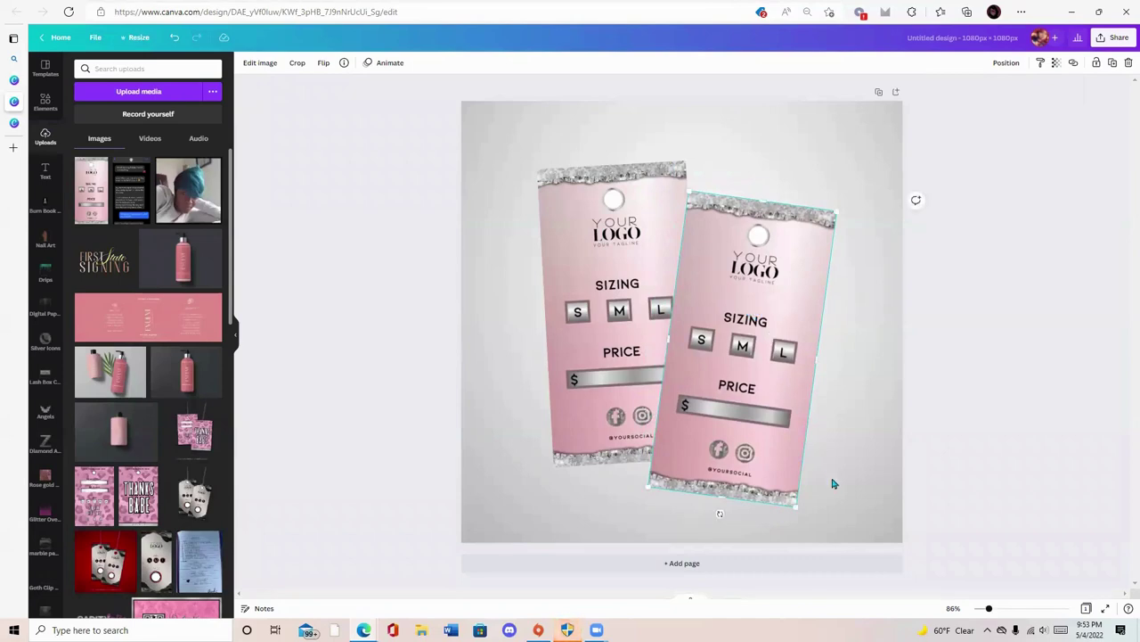
{"action": "left_click_drag", "start_coordinate": [700, 331], "coordinate": [697, 325]}
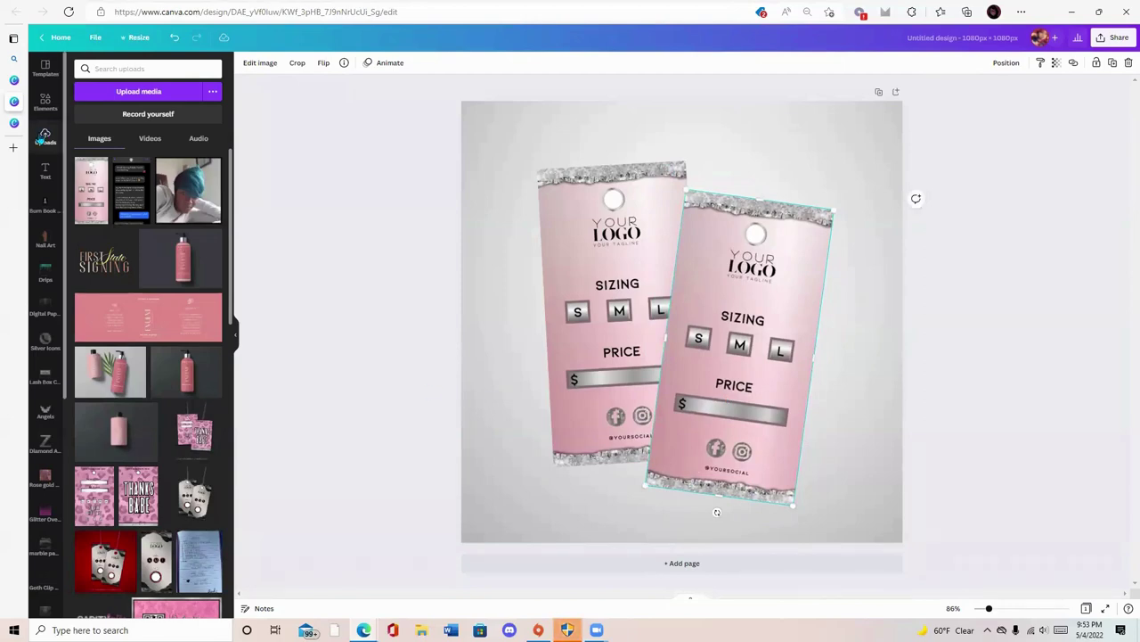
Step: Add a circle frame and shrink it to fit over the punch hole of the left label
{"action": "left_click", "coordinate": [45, 103]}
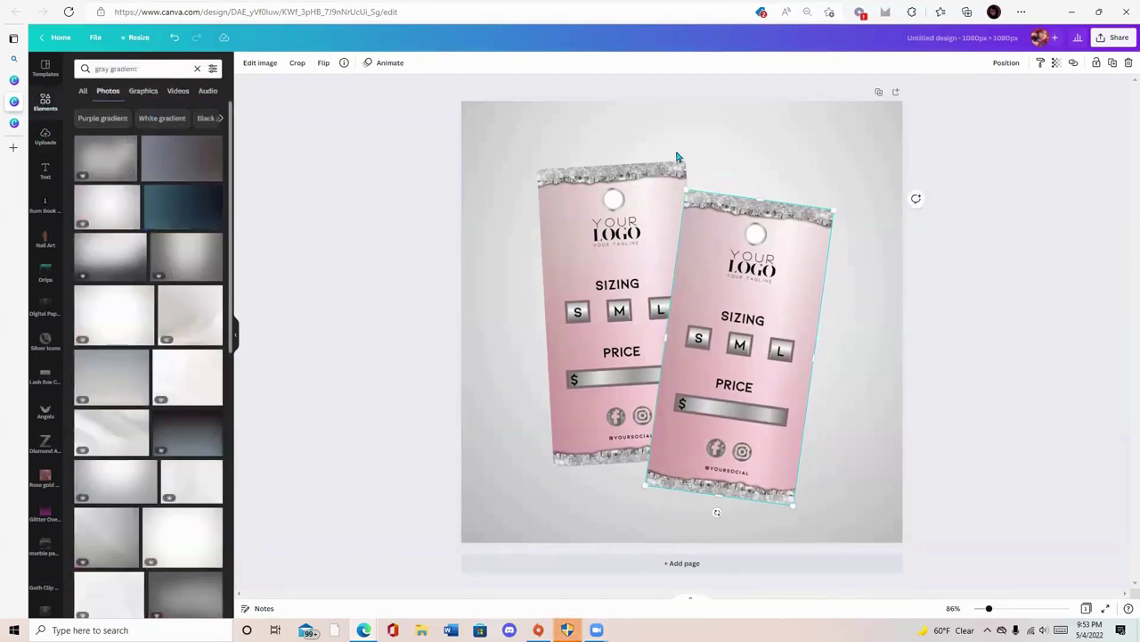
{"action": "left_click", "coordinate": [42, 107]}
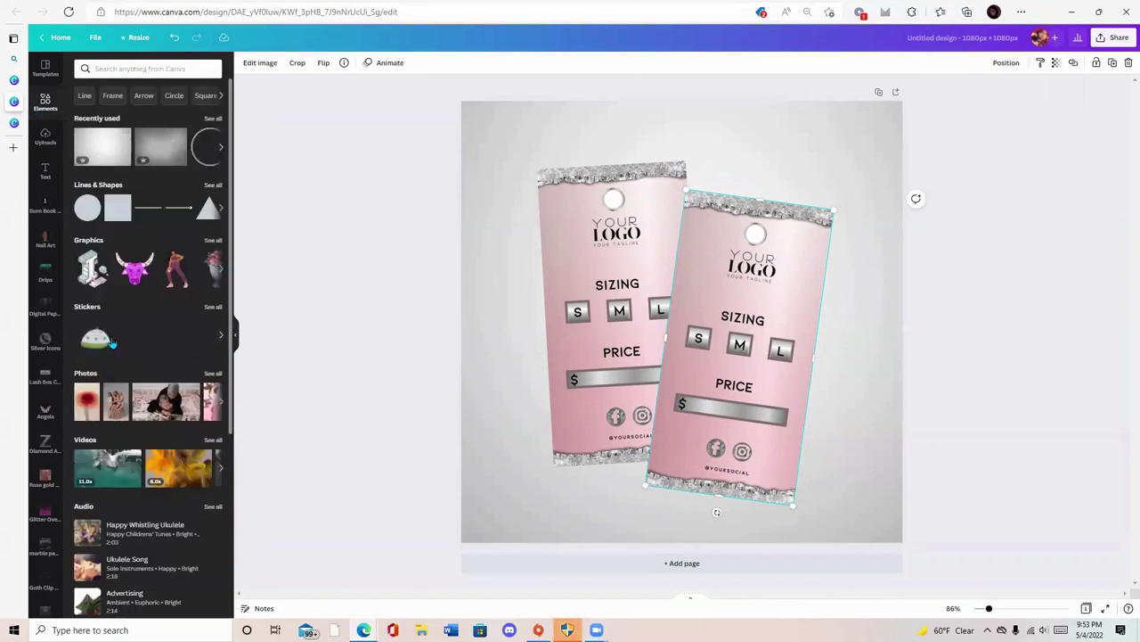
{"action": "scroll", "coordinate": [138, 294], "scroll_direction": "down", "scroll_amount": 5}
{"action": "left_click", "coordinate": [95, 517]}
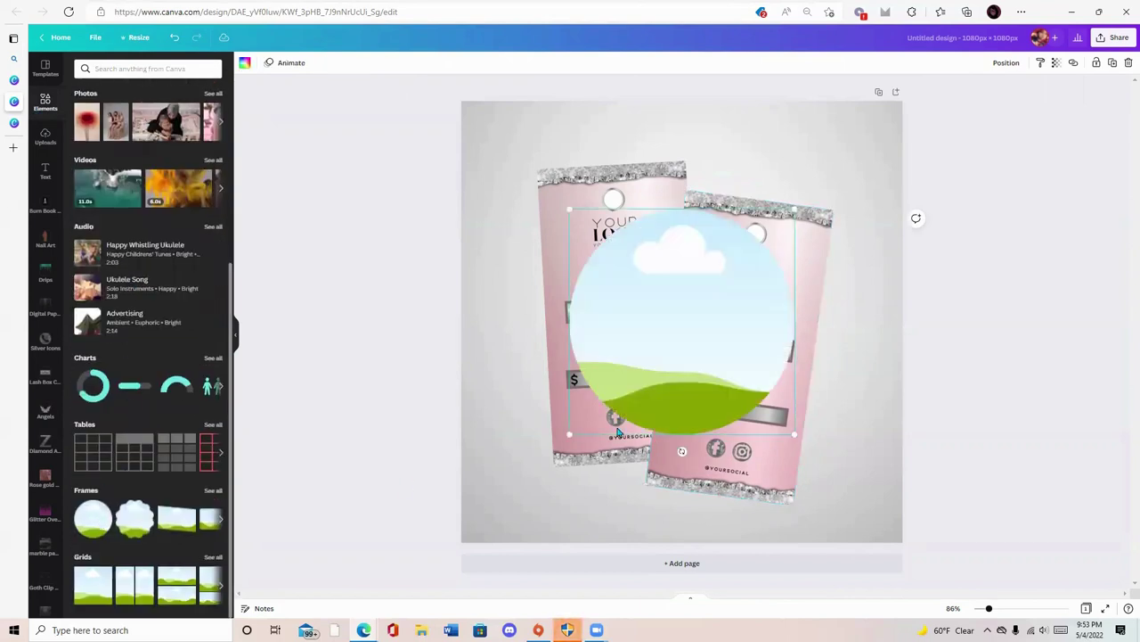
{"action": "left_click_drag", "start_coordinate": [788, 434], "coordinate": [621, 210]}
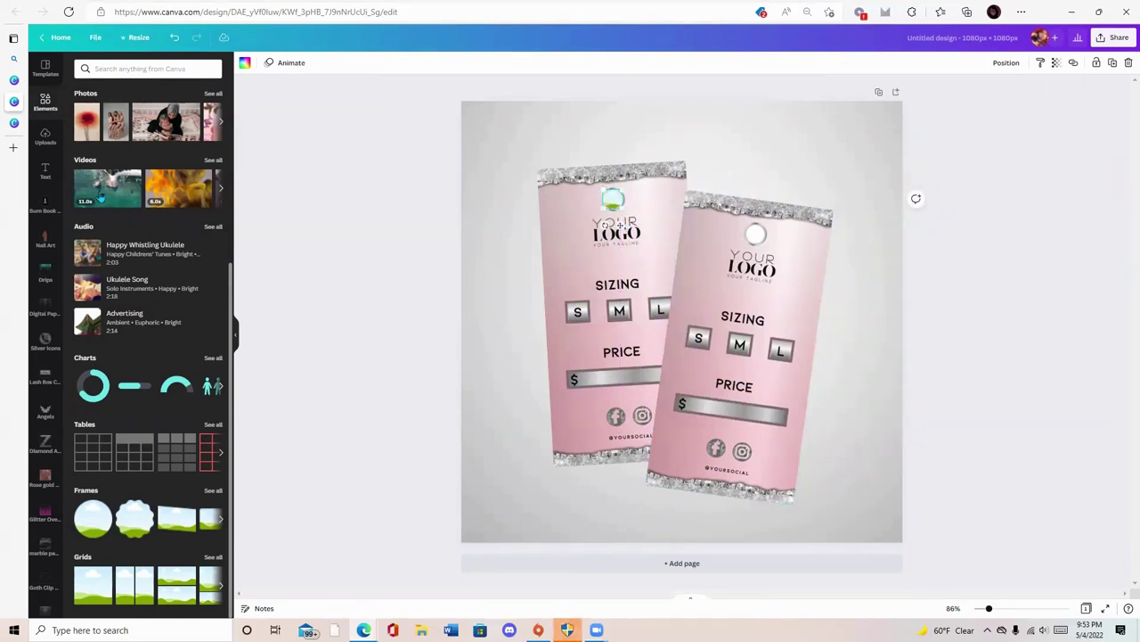
Step: Fill the circle frame on the left label with the light grey gradient photo used for the background
{"action": "scroll", "coordinate": [142, 192], "scroll_direction": "up", "scroll_amount": 3}
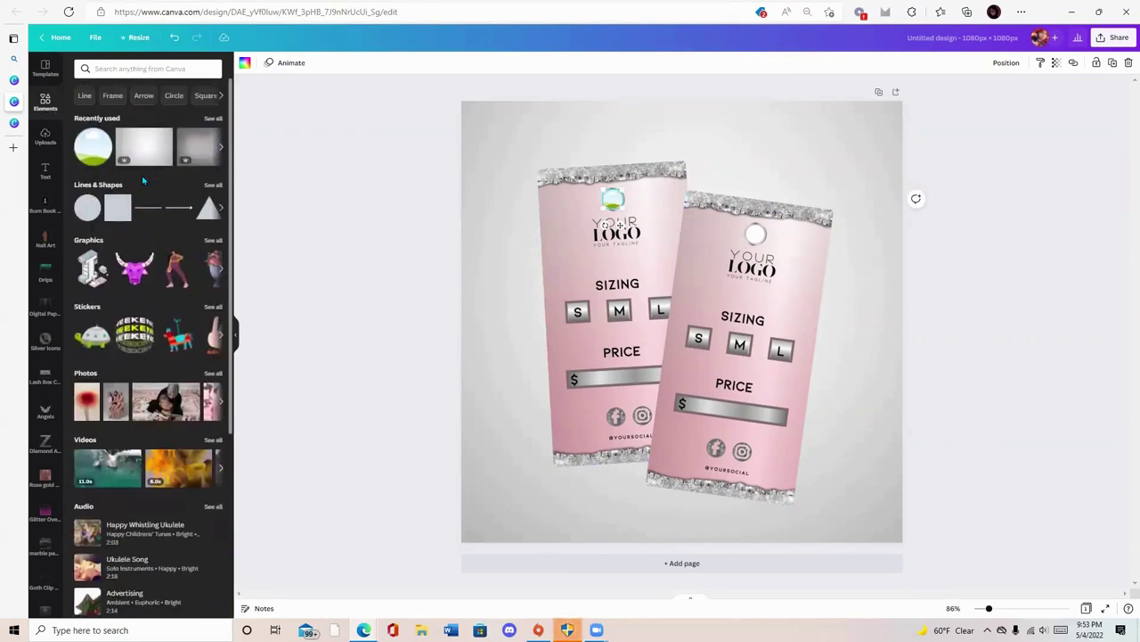
{"action": "left_click_drag", "start_coordinate": [197, 147], "coordinate": [611, 203]}
{"action": "left_click_drag", "start_coordinate": [288, 177], "coordinate": [558, 206]}
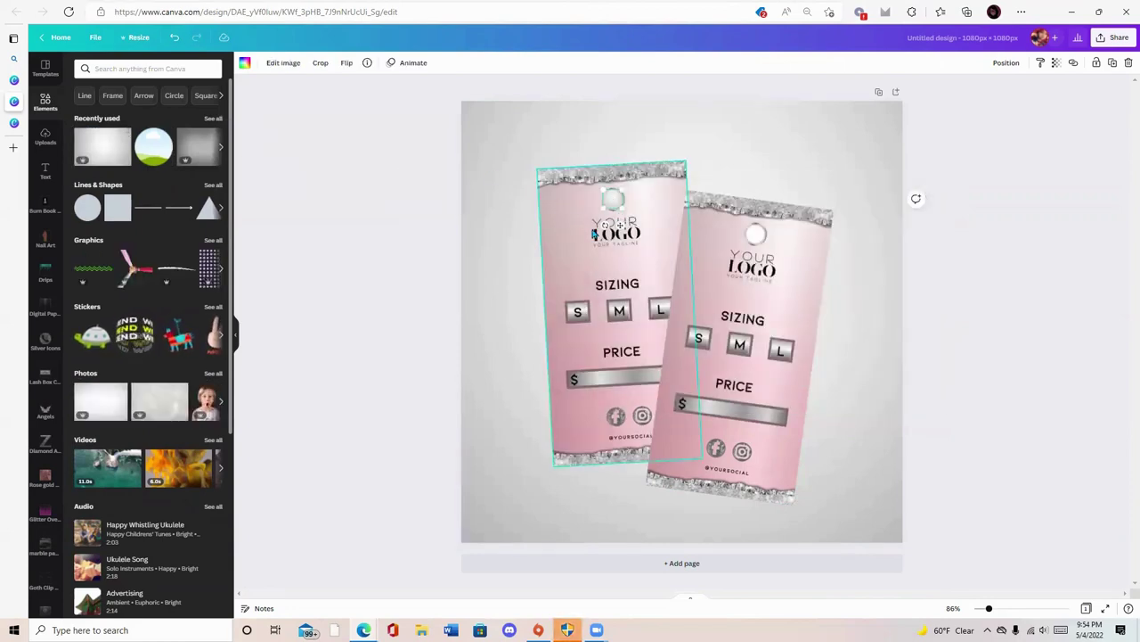
Step: Align the filled circle with the left label's hole and lower its image brightness to -11
{"action": "left_click", "coordinate": [1018, 610]}
{"action": "left_click_drag", "start_coordinate": [1018, 613], "coordinate": [1026, 613]}
{"action": "left_click_drag", "start_coordinate": [482, 327], "coordinate": [484, 327]}
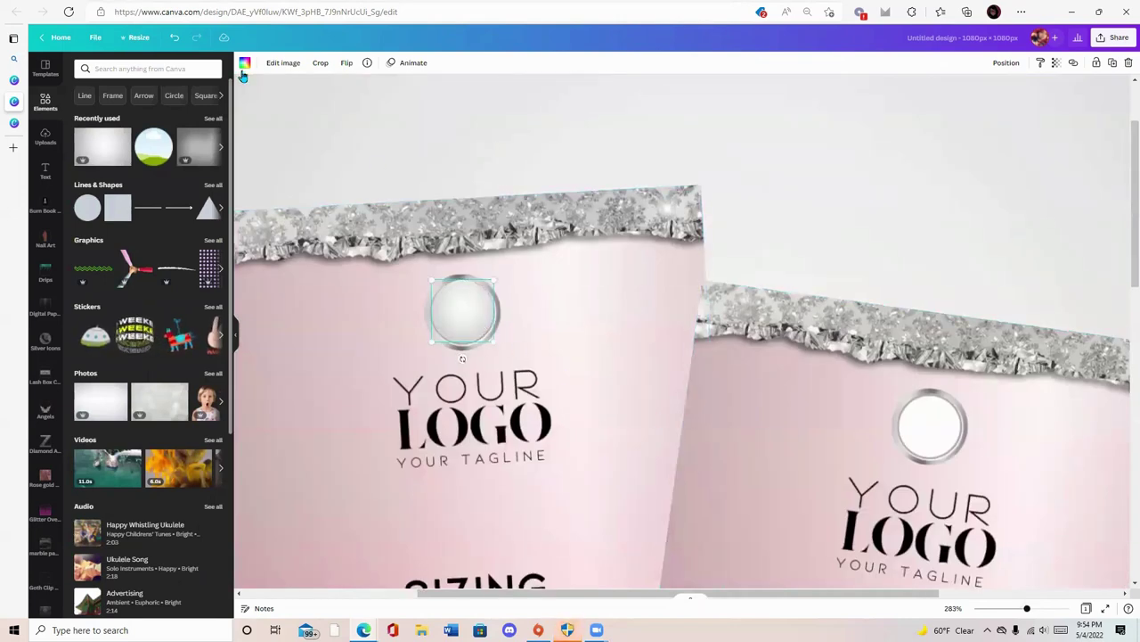
{"action": "left_click", "coordinate": [277, 62]}
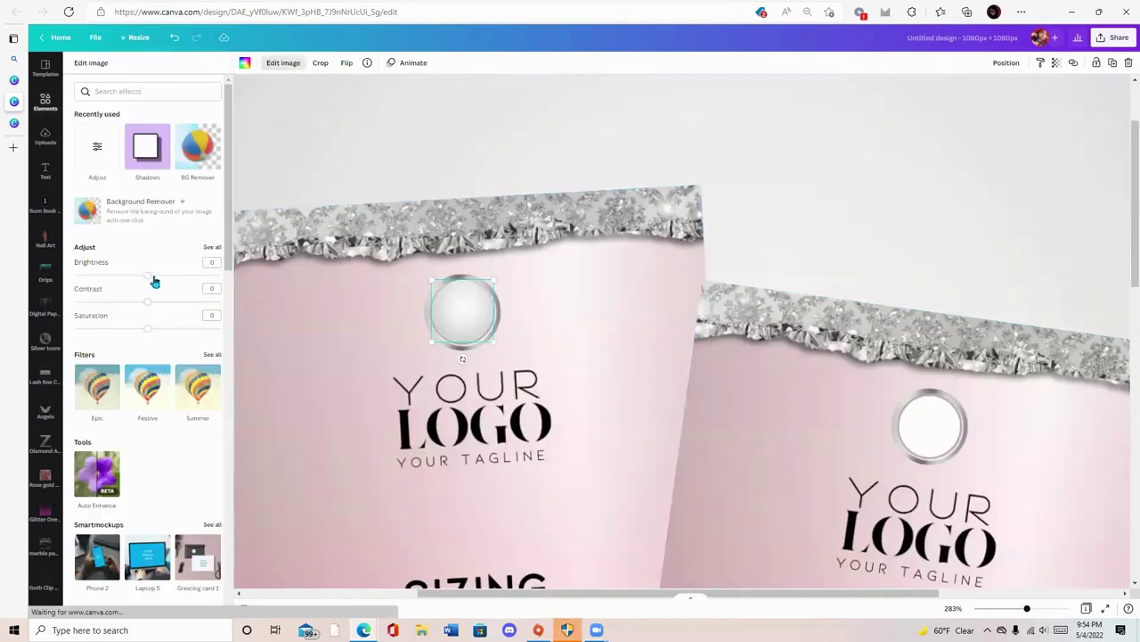
{"action": "left_click_drag", "start_coordinate": [144, 283], "coordinate": [140, 285]}
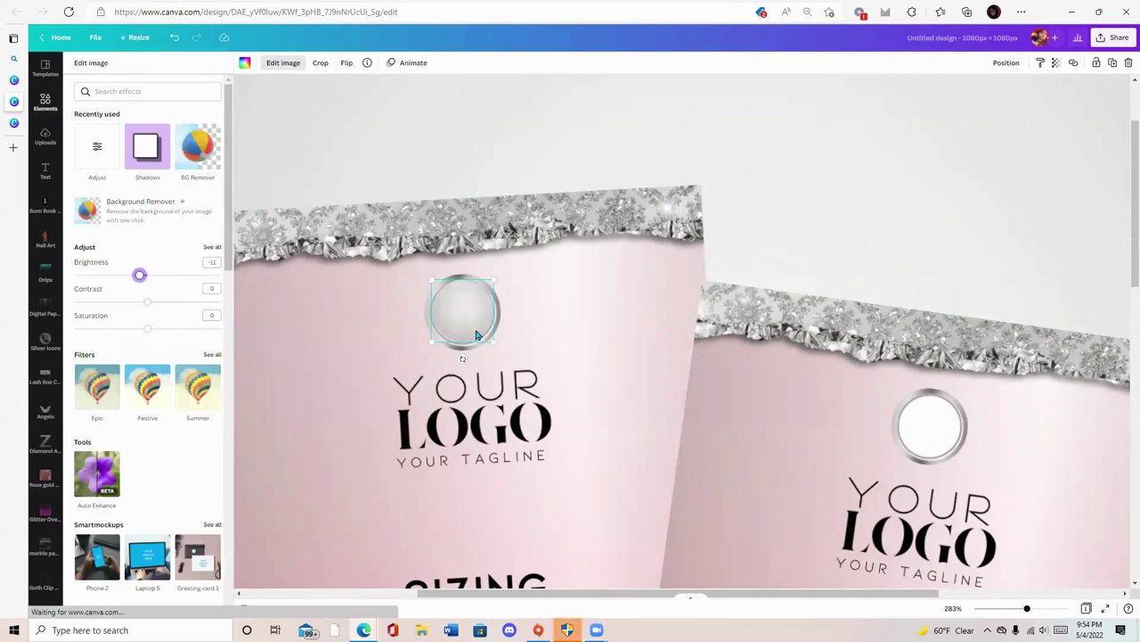
Step: Duplicate the grey gradient circle and fit the copy over the right label's punch hole
{"action": "left_click", "coordinate": [1114, 64]}
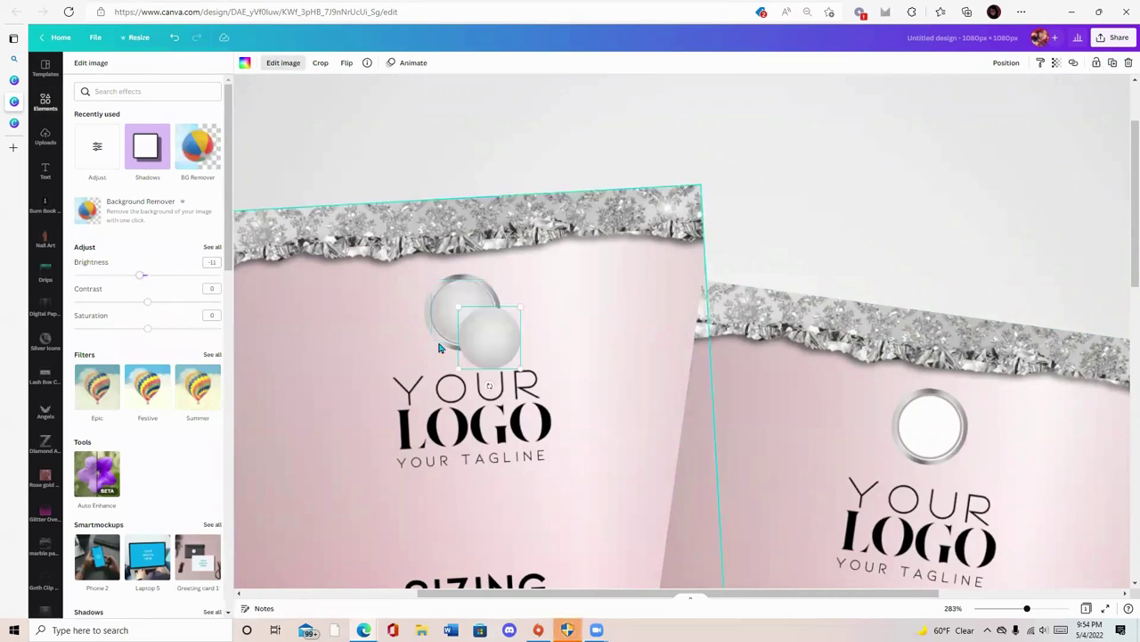
{"action": "left_click_drag", "start_coordinate": [527, 346], "coordinate": [939, 434]}
{"action": "left_click_drag", "start_coordinate": [1029, 610], "coordinate": [992, 610]}
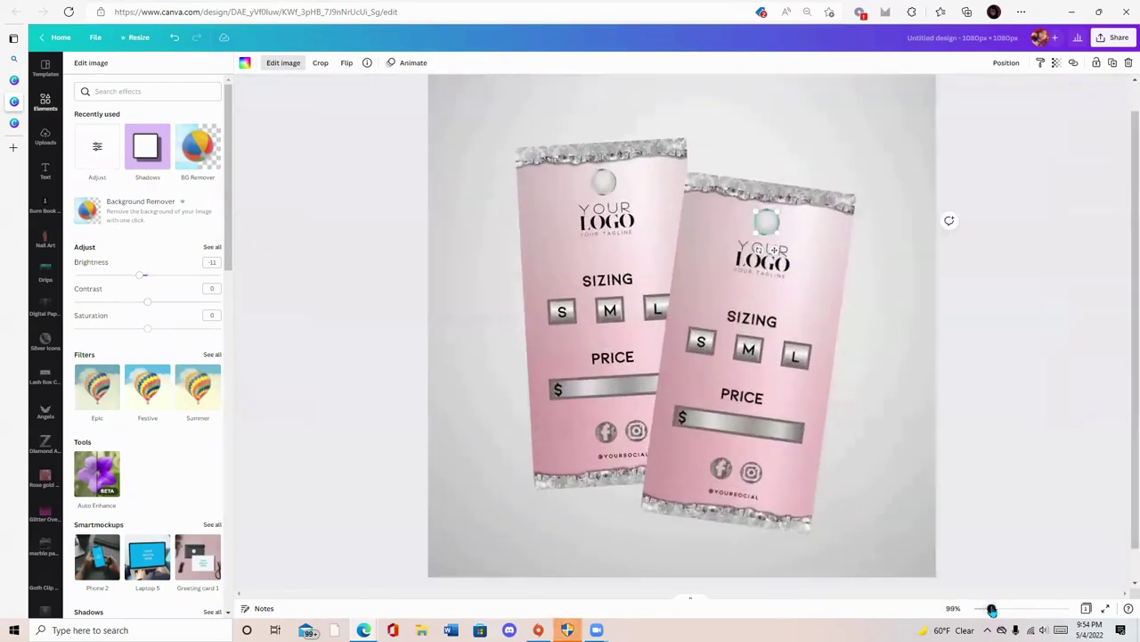
{"action": "left_click", "coordinate": [373, 286]}
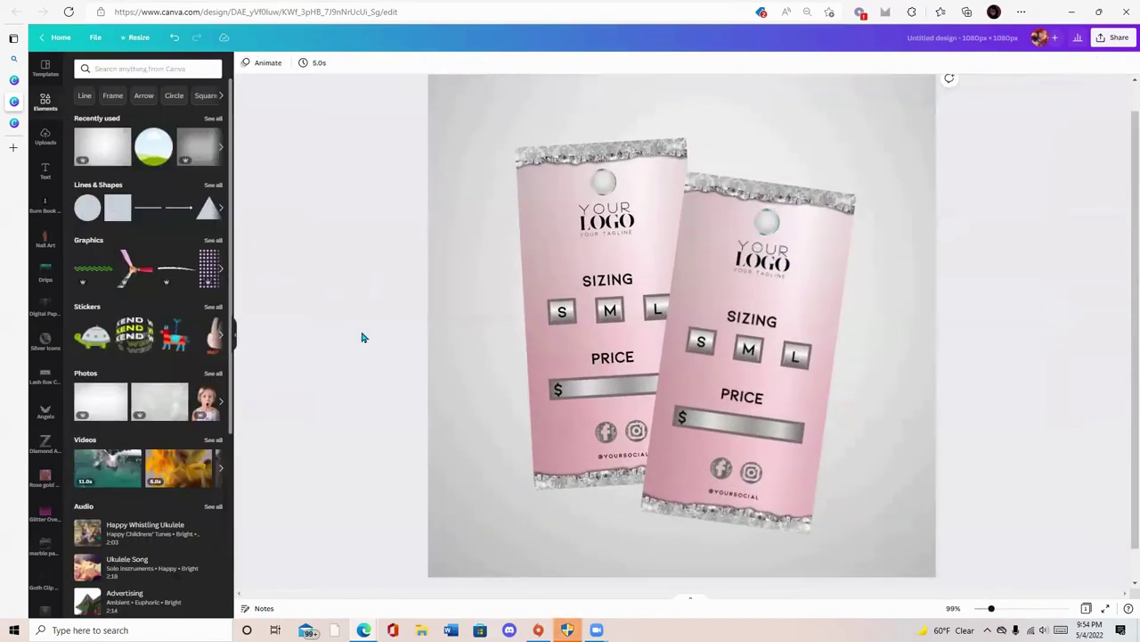
Step: Search the elements for "chain" and add the thin vertical metal chain photo to the design
{"action": "left_click", "coordinate": [116, 66]}
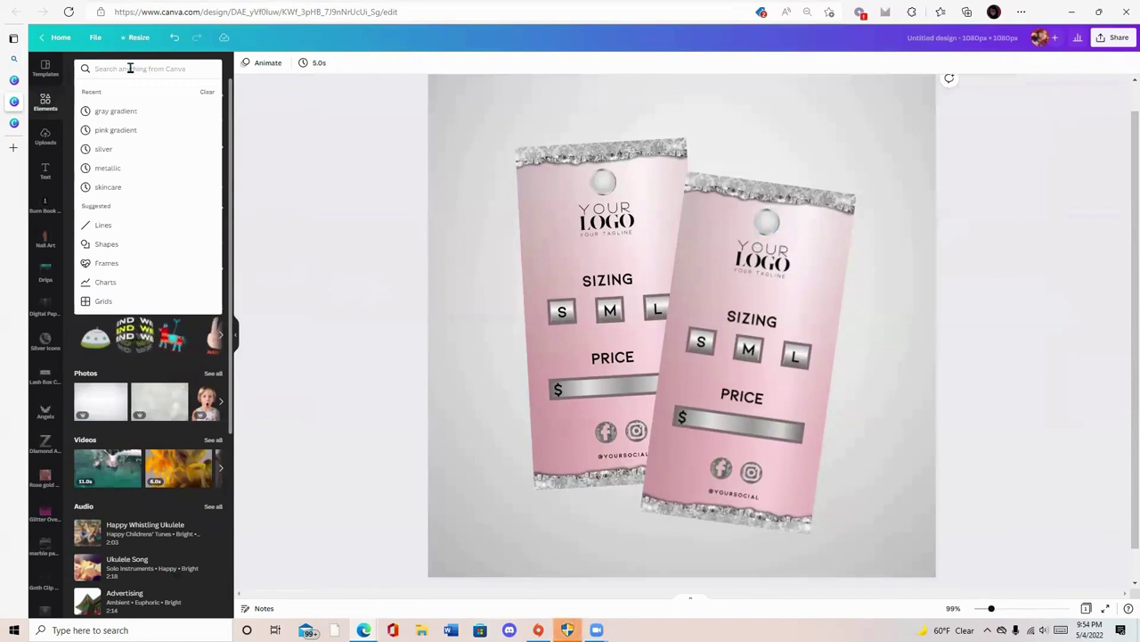
{"action": "type", "text": "chain"}
{"action": "key", "text": "Return"}
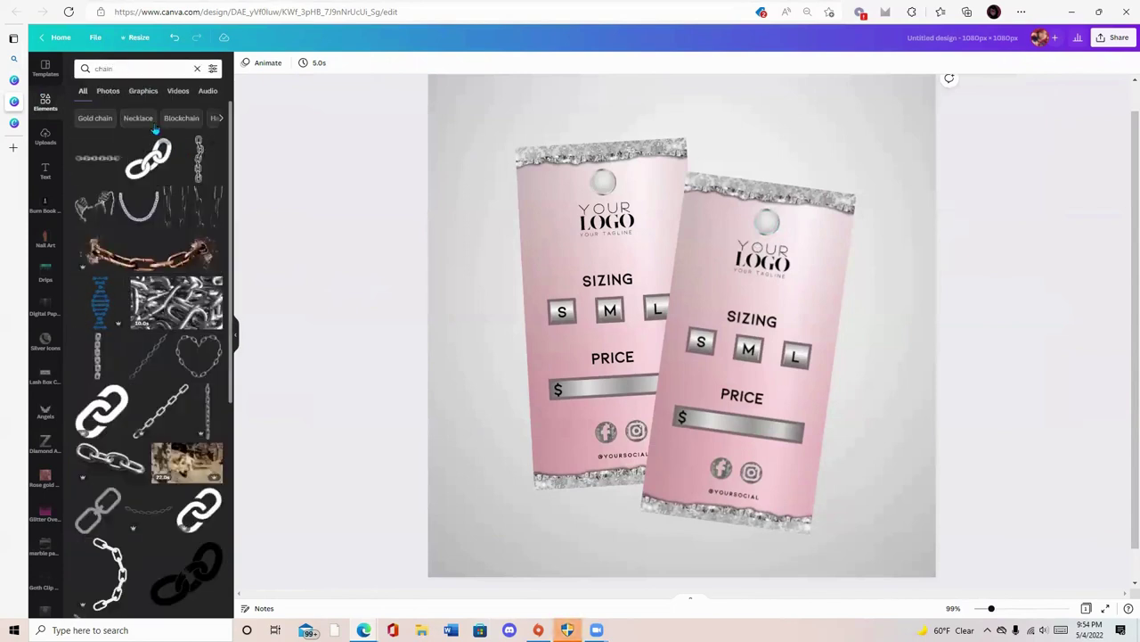
{"action": "left_click", "coordinate": [139, 92]}
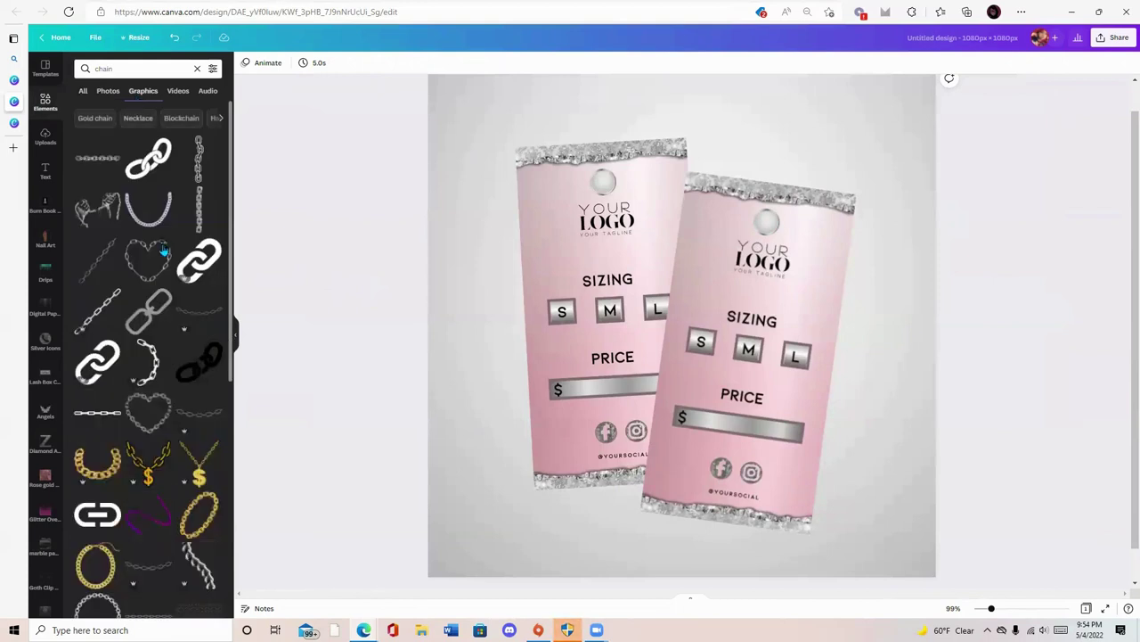
{"action": "scroll", "coordinate": [154, 252], "scroll_direction": "down", "scroll_amount": 5}
{"action": "left_click", "coordinate": [108, 90]}
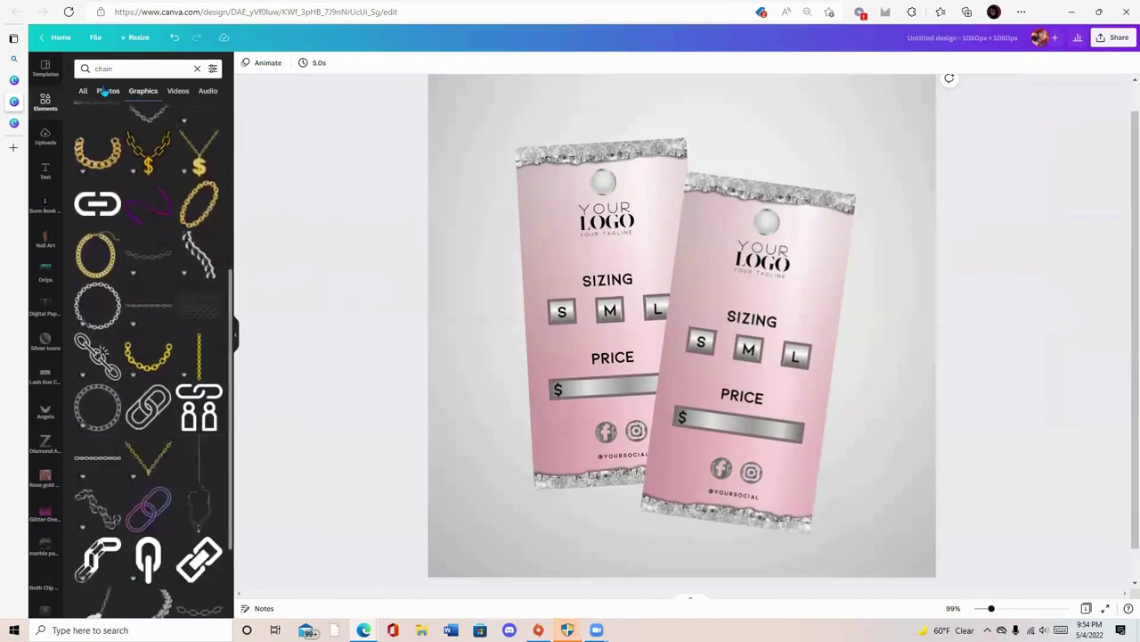
{"action": "scroll", "coordinate": [149, 228], "scroll_direction": "down", "scroll_amount": 1}
{"action": "scroll", "coordinate": [149, 228], "scroll_direction": "down", "scroll_amount": 1}
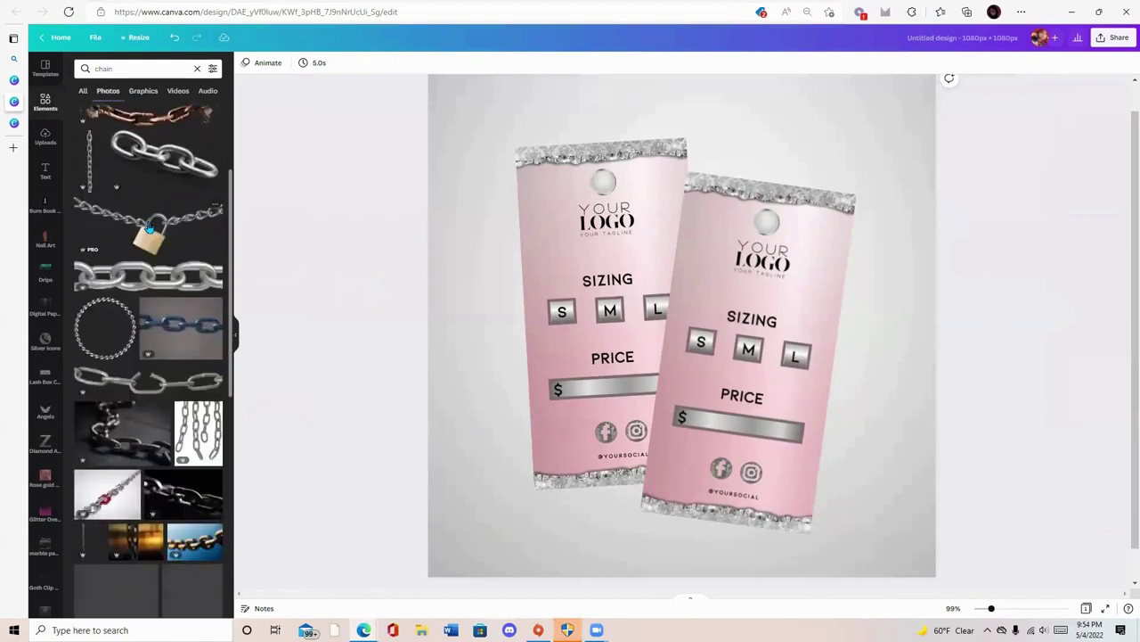
{"action": "scroll", "coordinate": [149, 228], "scroll_direction": "down", "scroll_amount": 2}
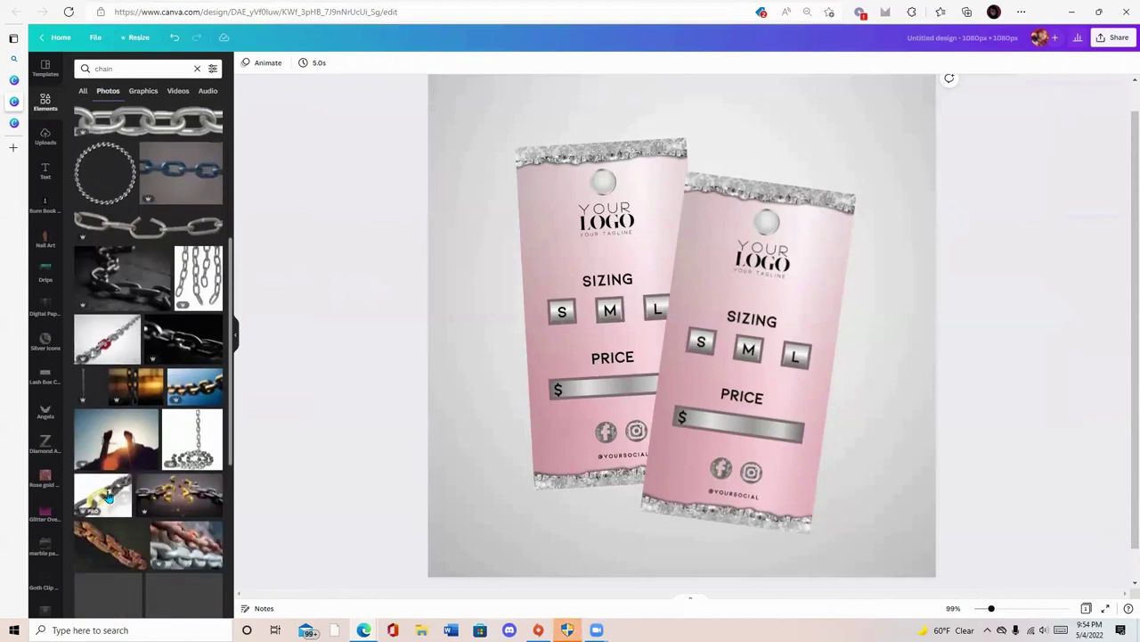
{"action": "left_click", "coordinate": [83, 385]}
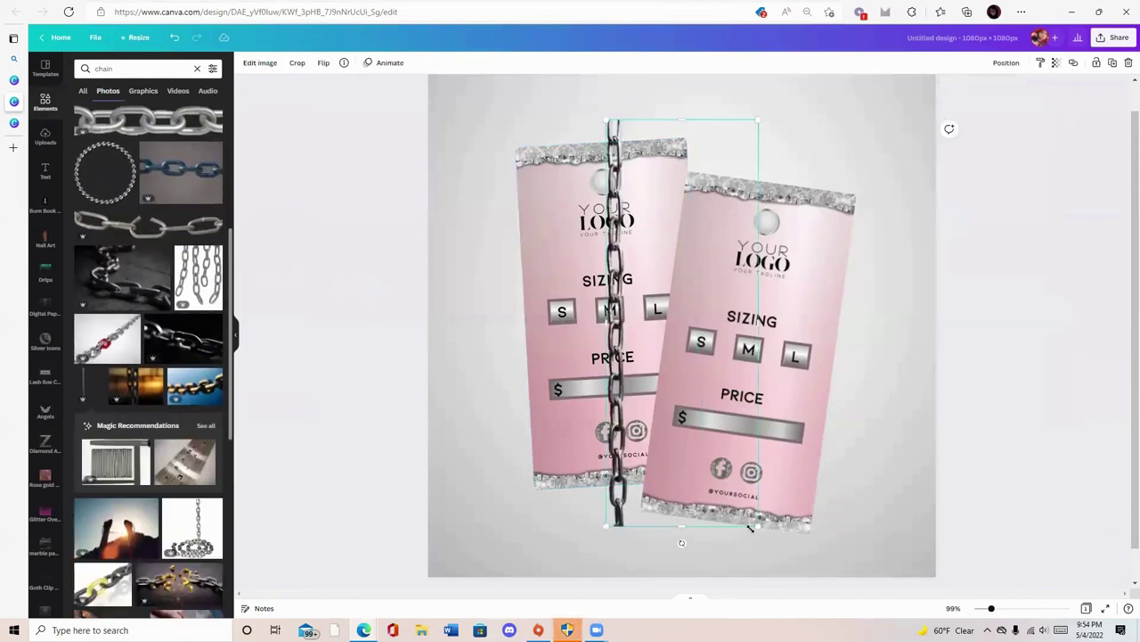
Step: Shrink the chain so it hangs into the left label's punch hole and raise its brightness to 45
{"action": "left_click_drag", "start_coordinate": [755, 527], "coordinate": [613, 181]}
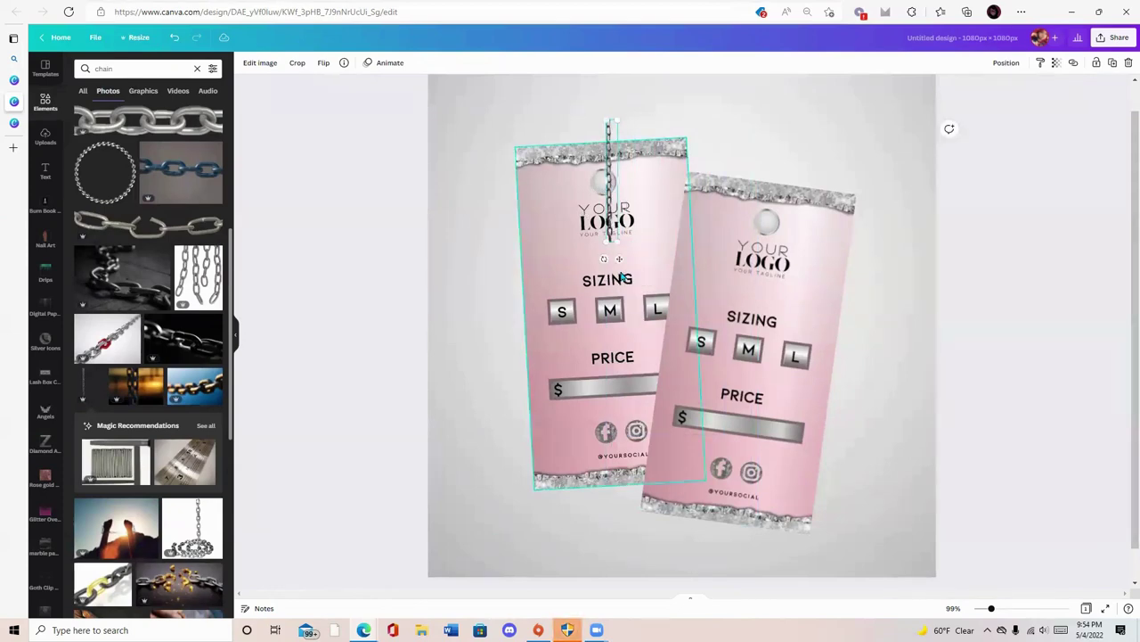
{"action": "left_click_drag", "start_coordinate": [619, 259], "coordinate": [615, 187]}
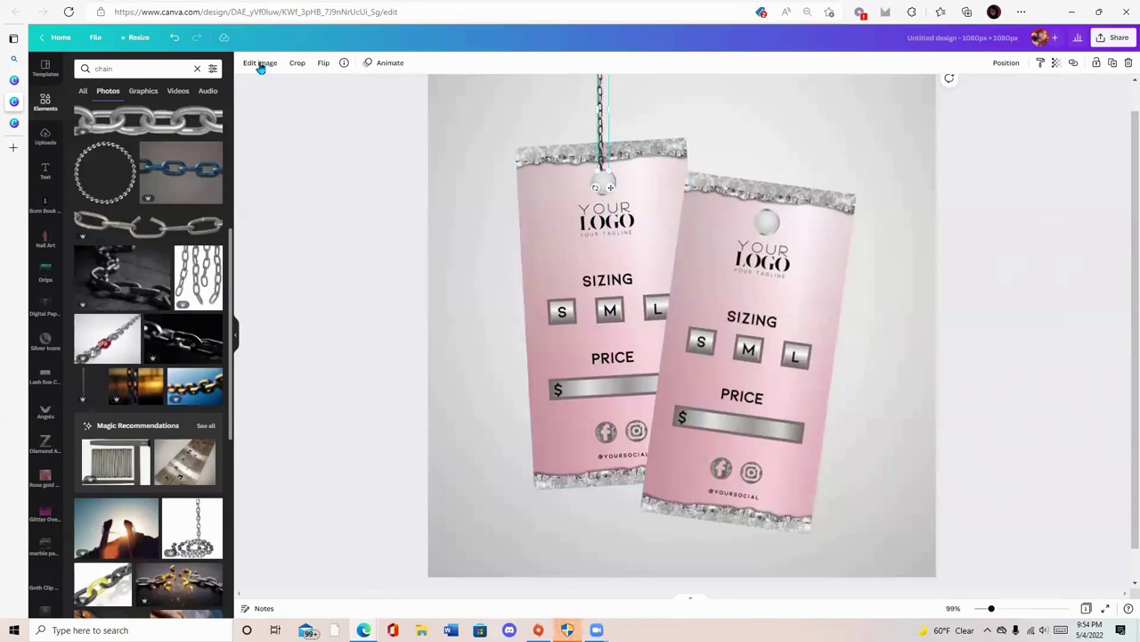
{"action": "left_click", "coordinate": [260, 62]}
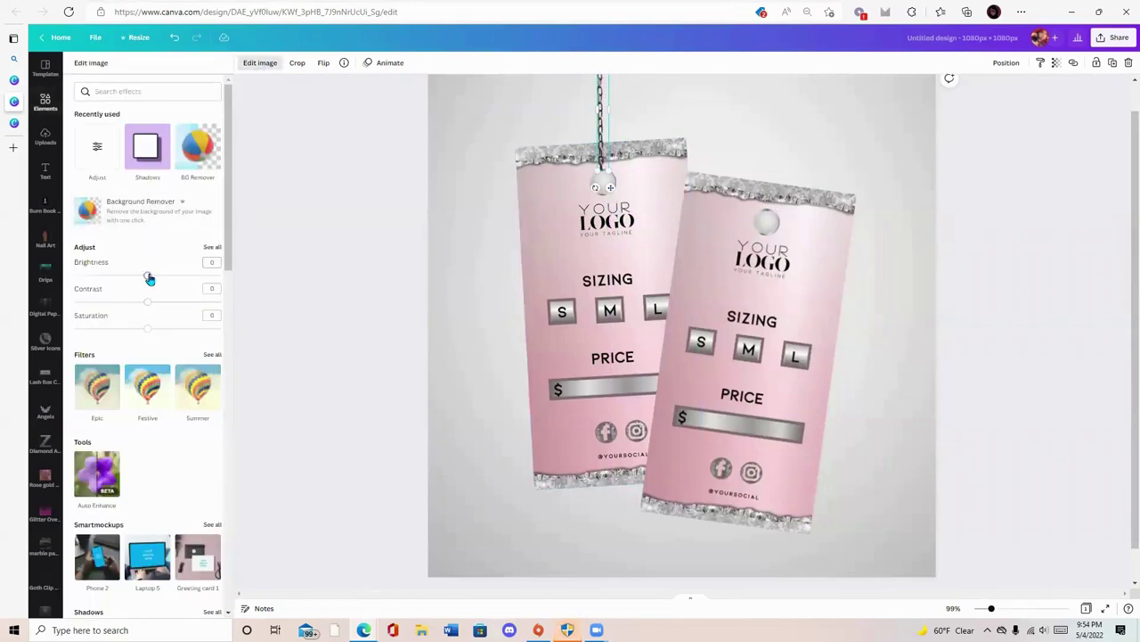
{"action": "left_click_drag", "start_coordinate": [149, 279], "coordinate": [174, 275]}
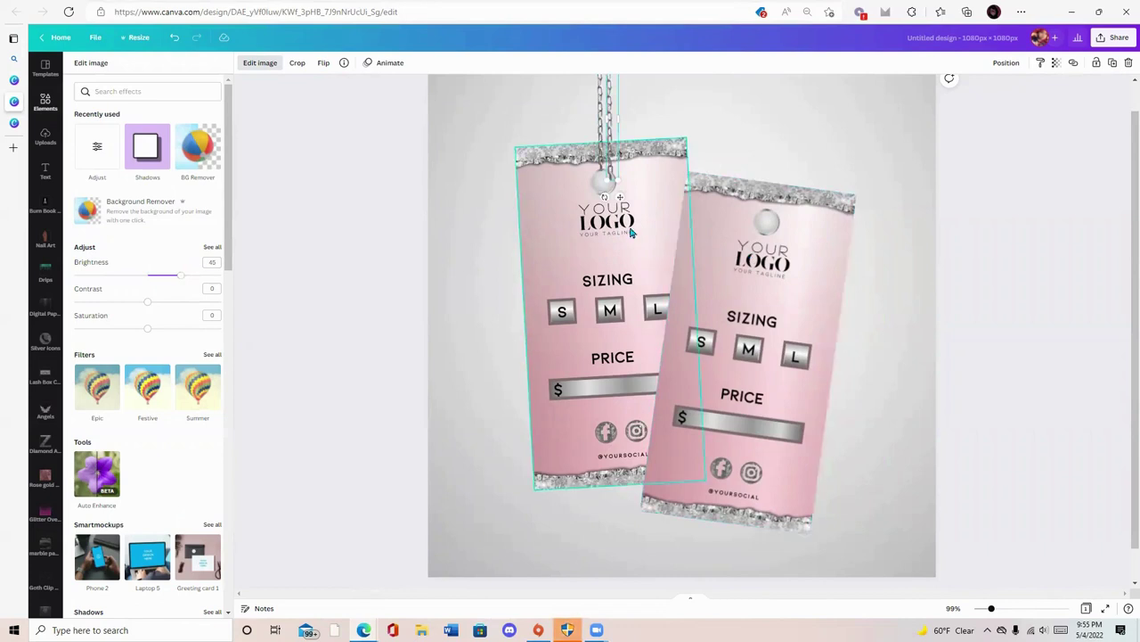
Step: Duplicate the chain, place the copy closely beside the original at the left label's hole, and lower the selected chain's brightness to 18
{"action": "left_click_drag", "start_coordinate": [613, 196], "coordinate": [608, 195]}
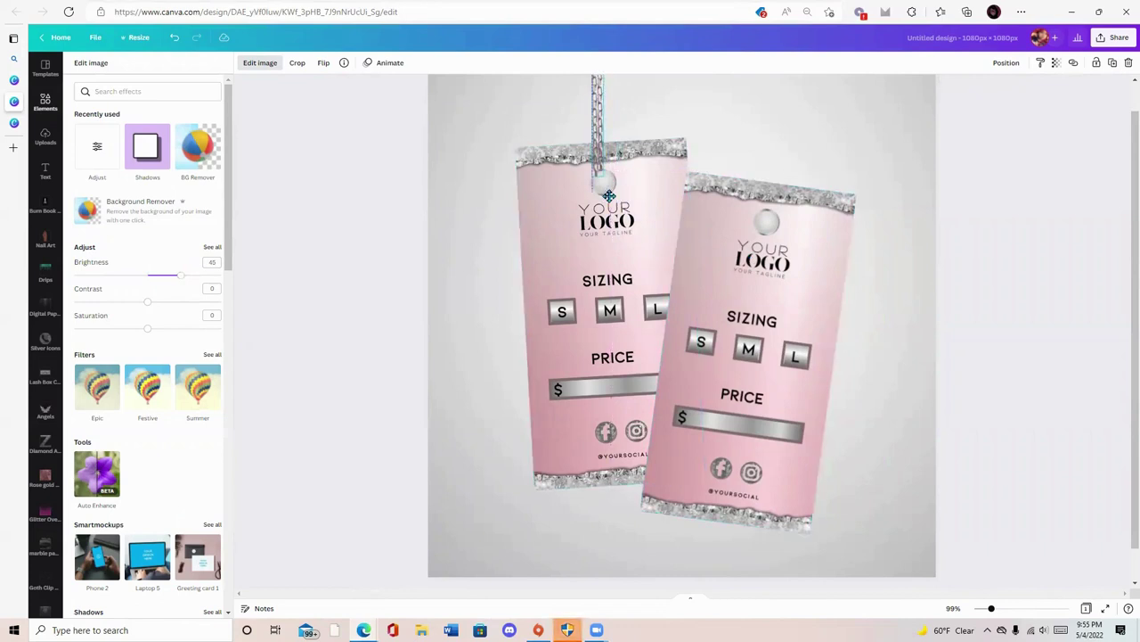
{"action": "left_click", "coordinate": [578, 217]}
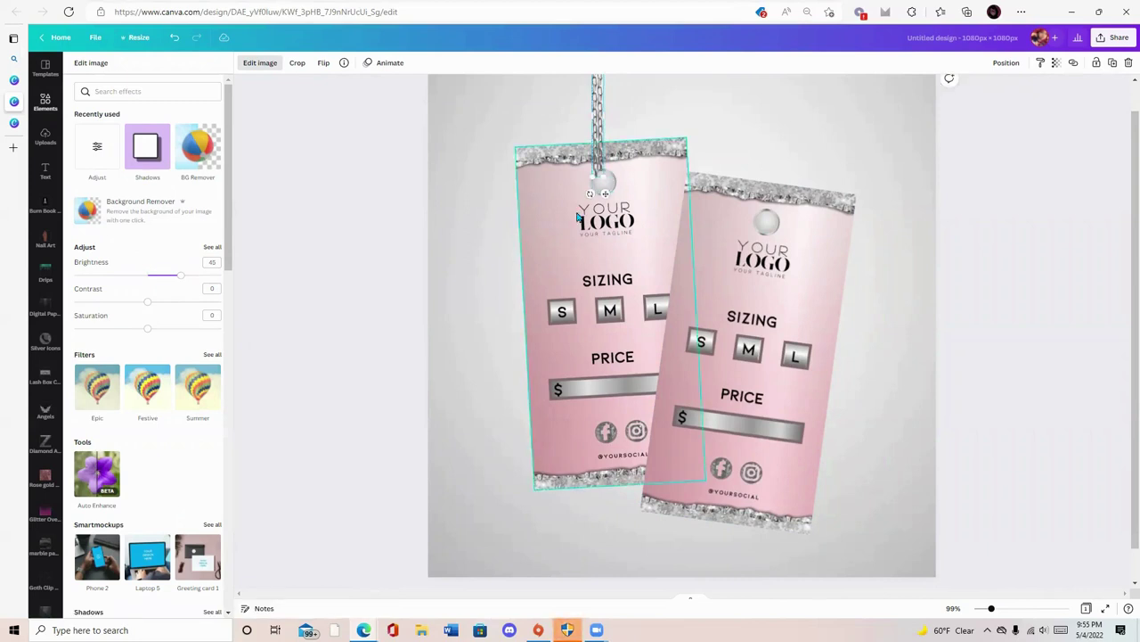
{"action": "left_click", "coordinate": [592, 192]}
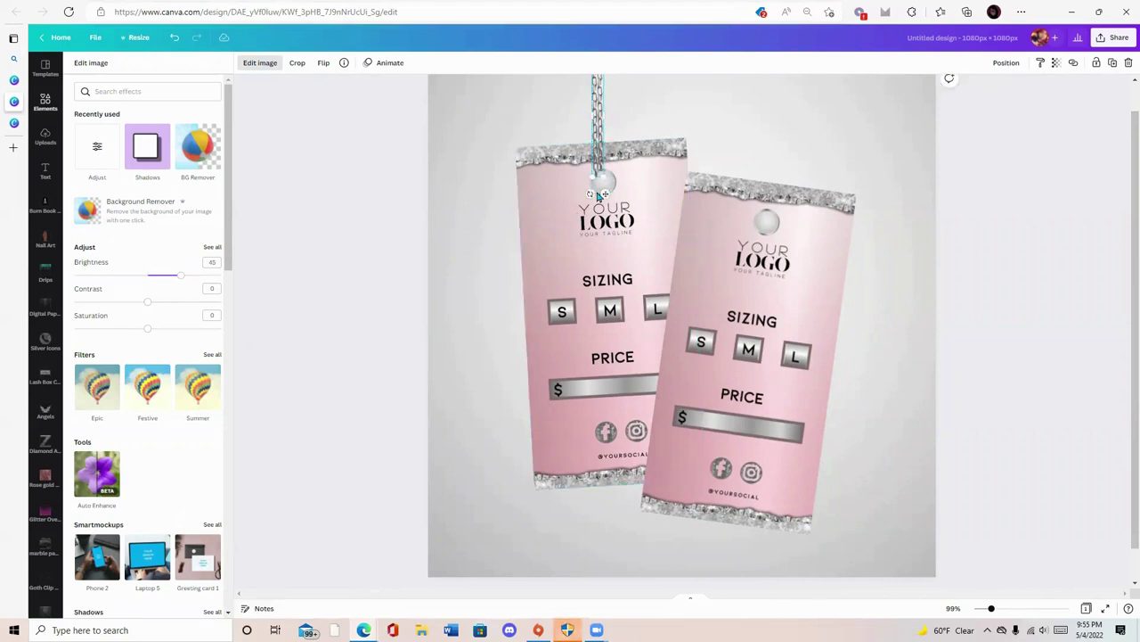
{"action": "mouse_move", "coordinate": [600, 194]}
{"action": "left_mouse_down"}
{"action": "mouse_move", "coordinate": [618, 212]}
{"action": "mouse_move", "coordinate": [605, 190]}
{"action": "left_mouse_up"}
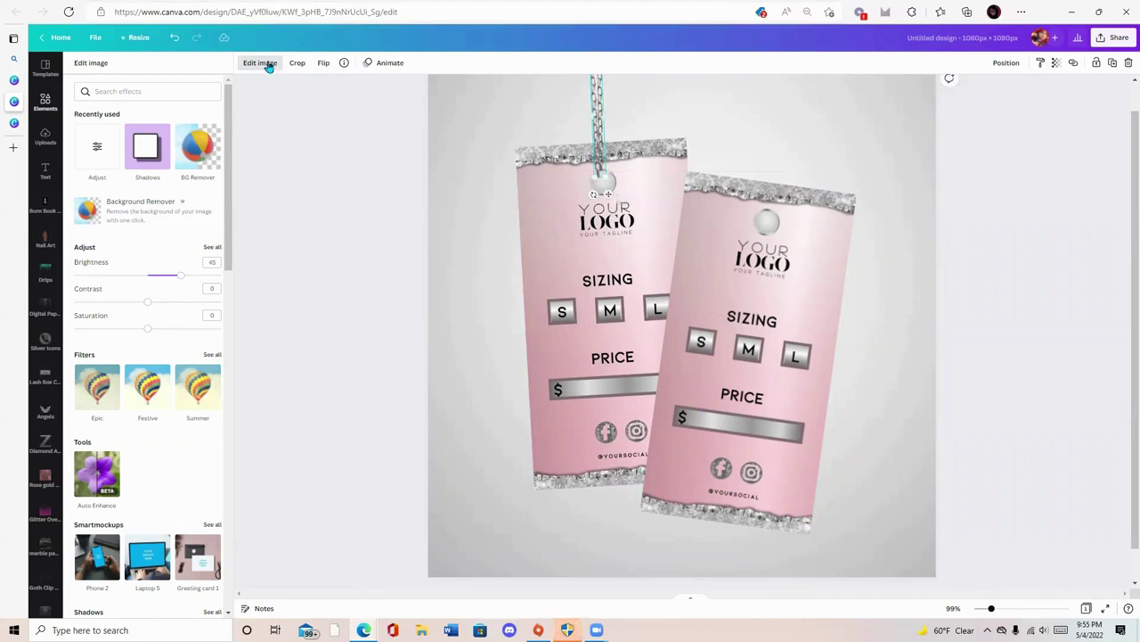
{"action": "left_click_drag", "start_coordinate": [193, 284], "coordinate": [153, 285]}
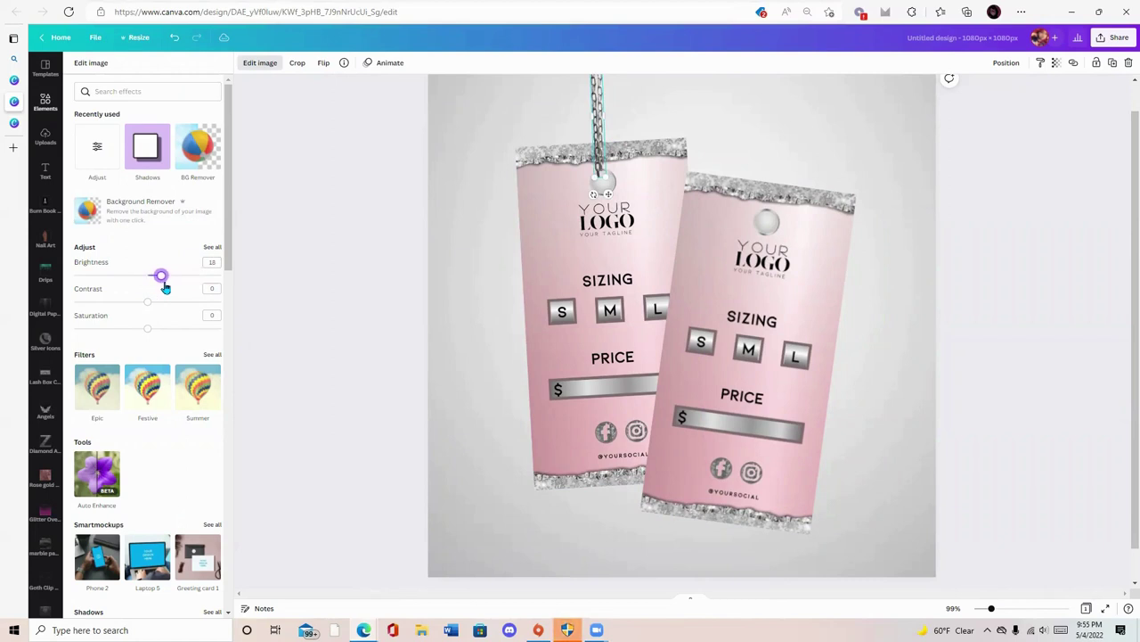
{"action": "left_click", "coordinate": [355, 194]}
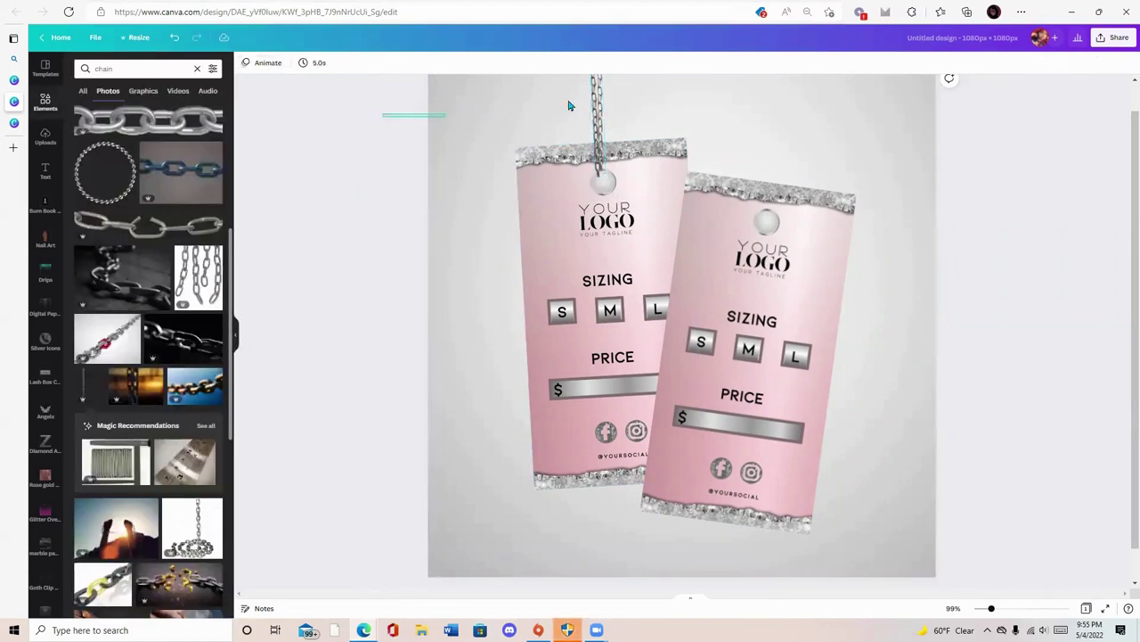
Step: Duplicate the two chains together and place the copied pair at the right label's punch hole
{"action": "left_click", "coordinate": [643, 93]}
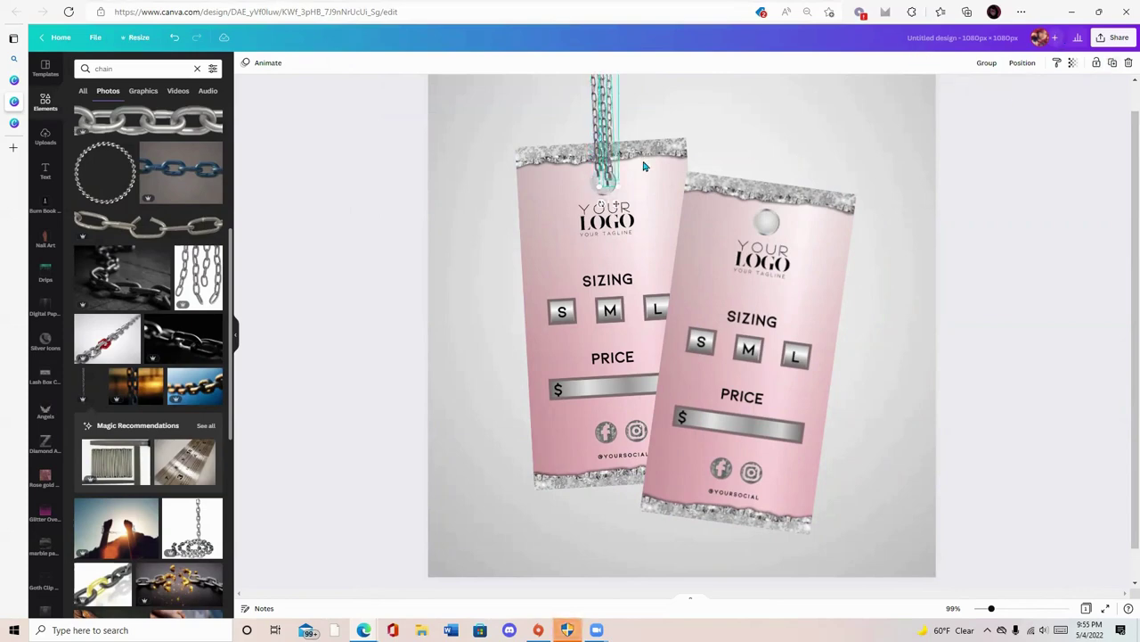
{"action": "left_click_drag", "start_coordinate": [612, 131], "coordinate": [764, 156]}
{"action": "left_click", "coordinate": [1023, 306]}
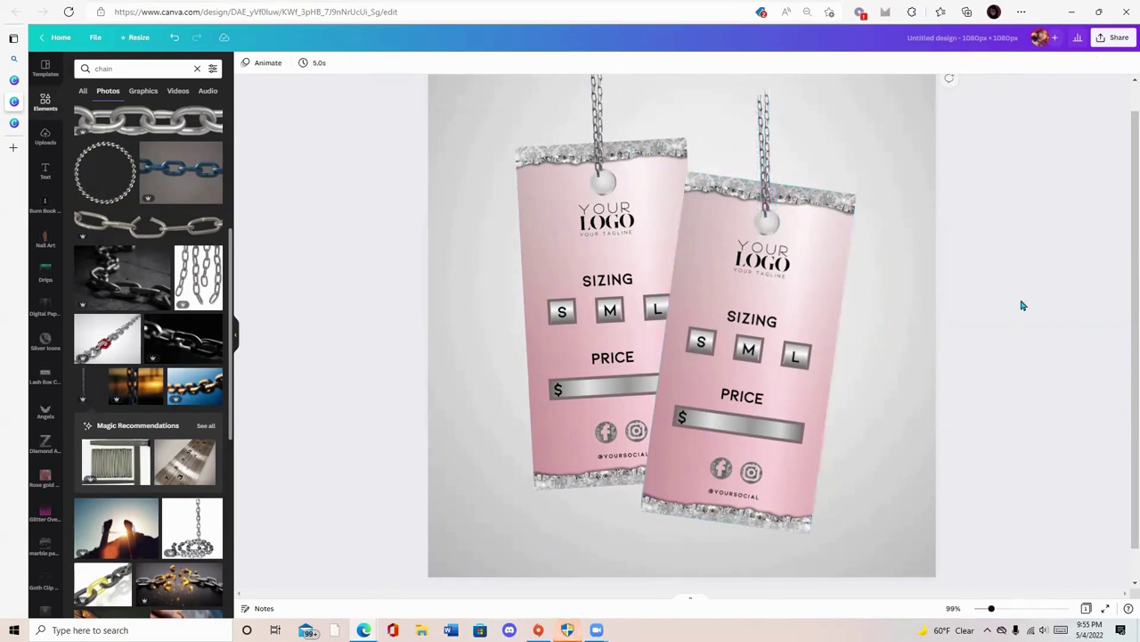
Step: Add a Drop shadow to the left label image and set the shadow direction to Right
{"action": "left_click", "coordinate": [591, 301]}
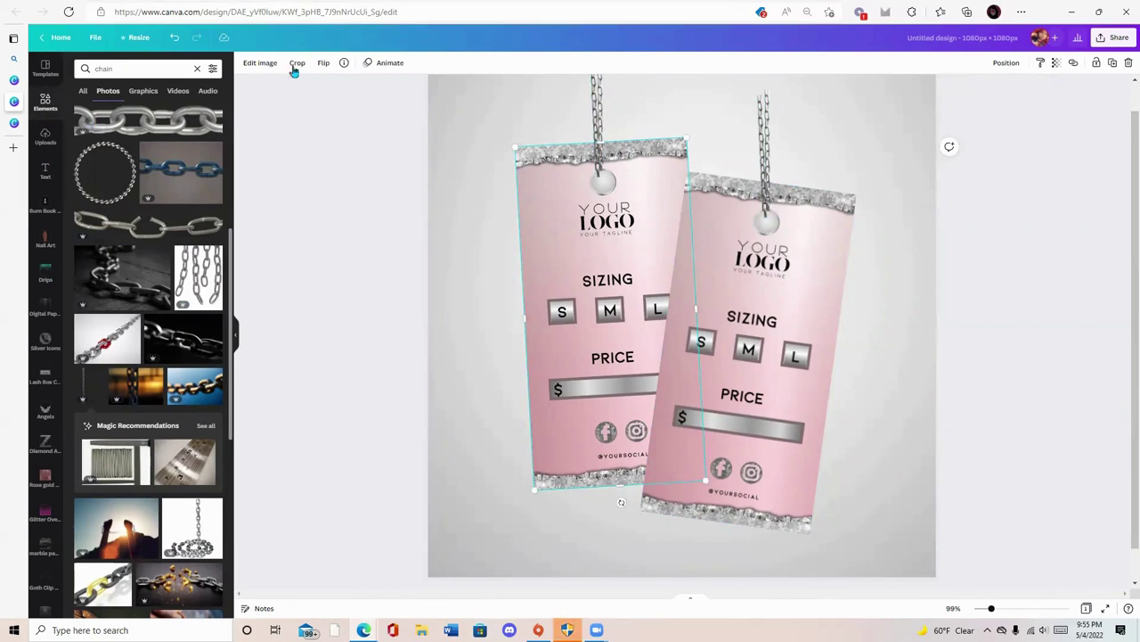
{"action": "left_click", "coordinate": [260, 62]}
{"action": "left_click", "coordinate": [150, 141]}
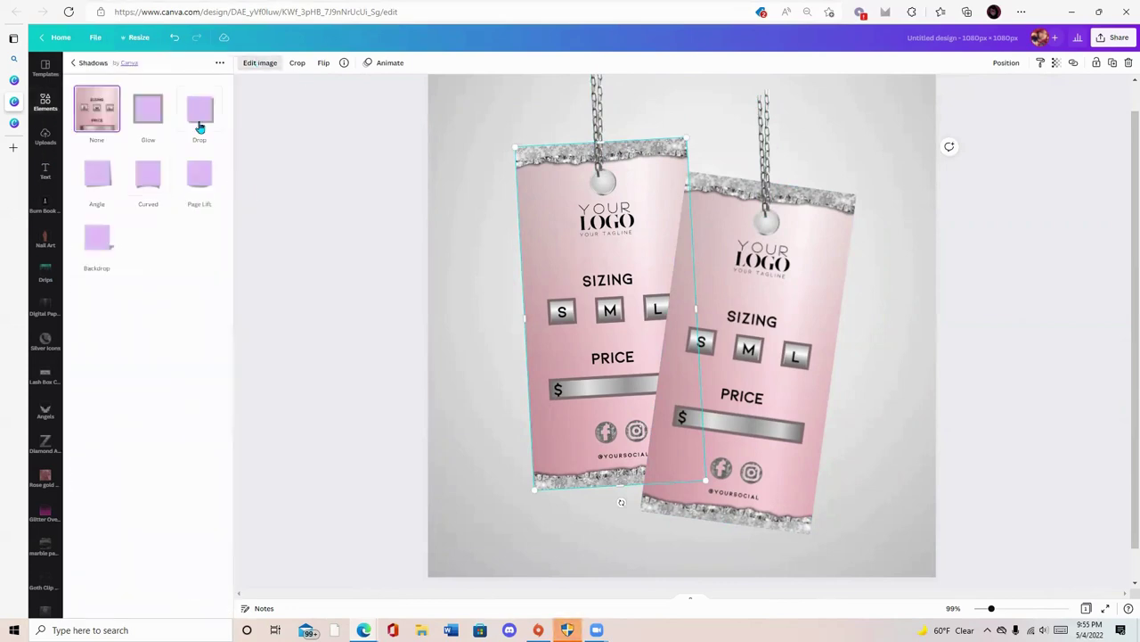
{"action": "left_click", "coordinate": [200, 127]}
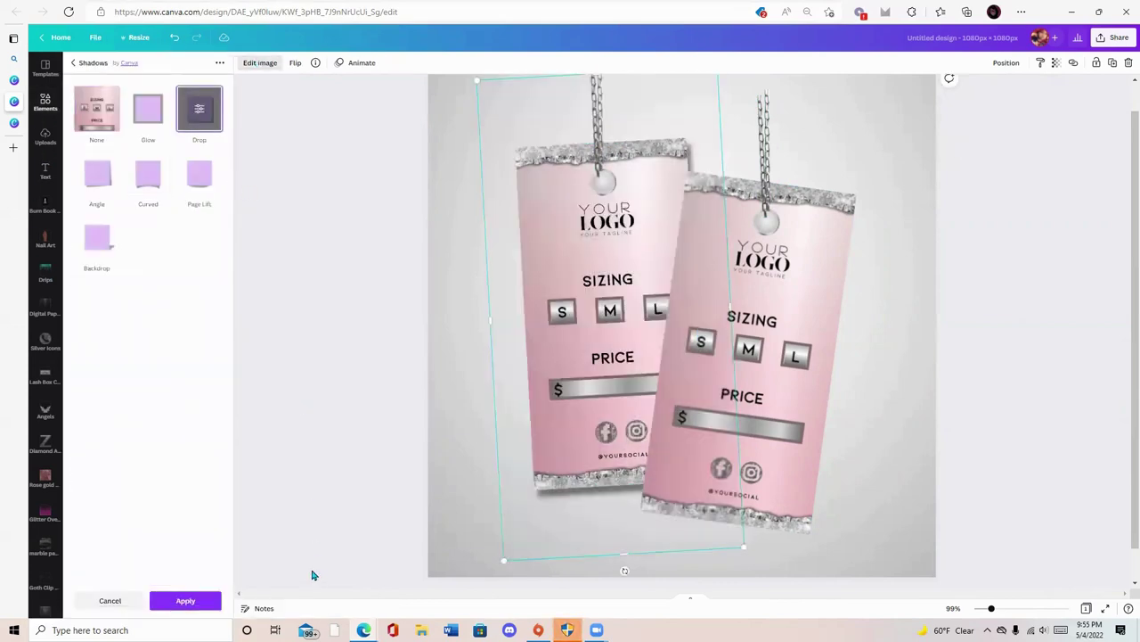
{"action": "left_click", "coordinate": [201, 119]}
{"action": "left_click", "coordinate": [133, 96]}
{"action": "left_click", "coordinate": [125, 78]}
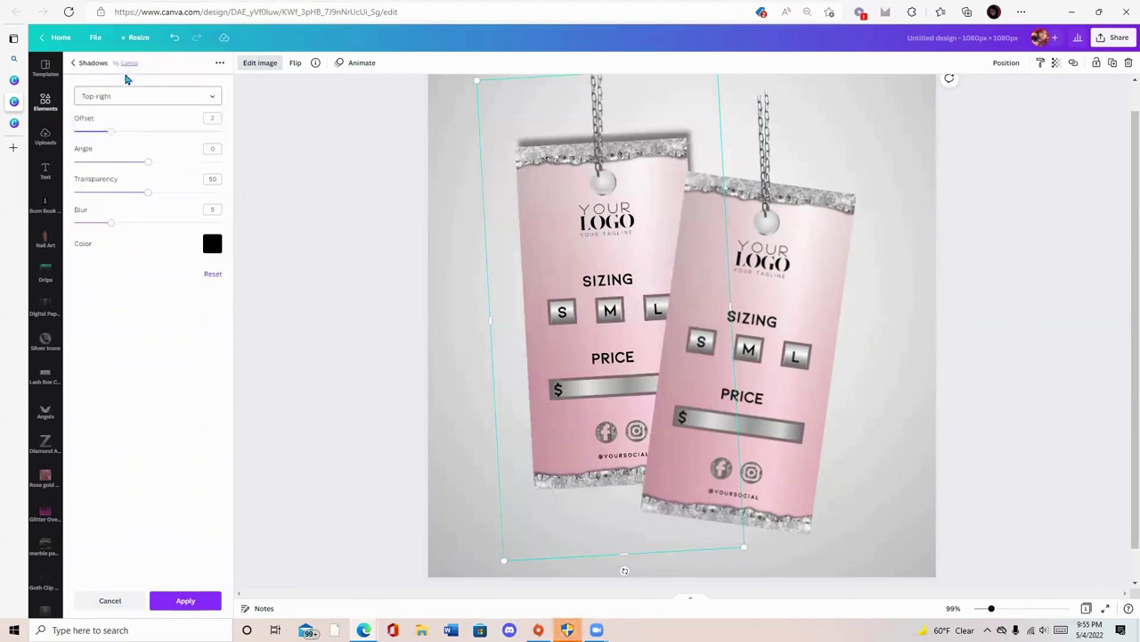
{"action": "left_click", "coordinate": [115, 95]}
{"action": "left_click", "coordinate": [117, 116]}
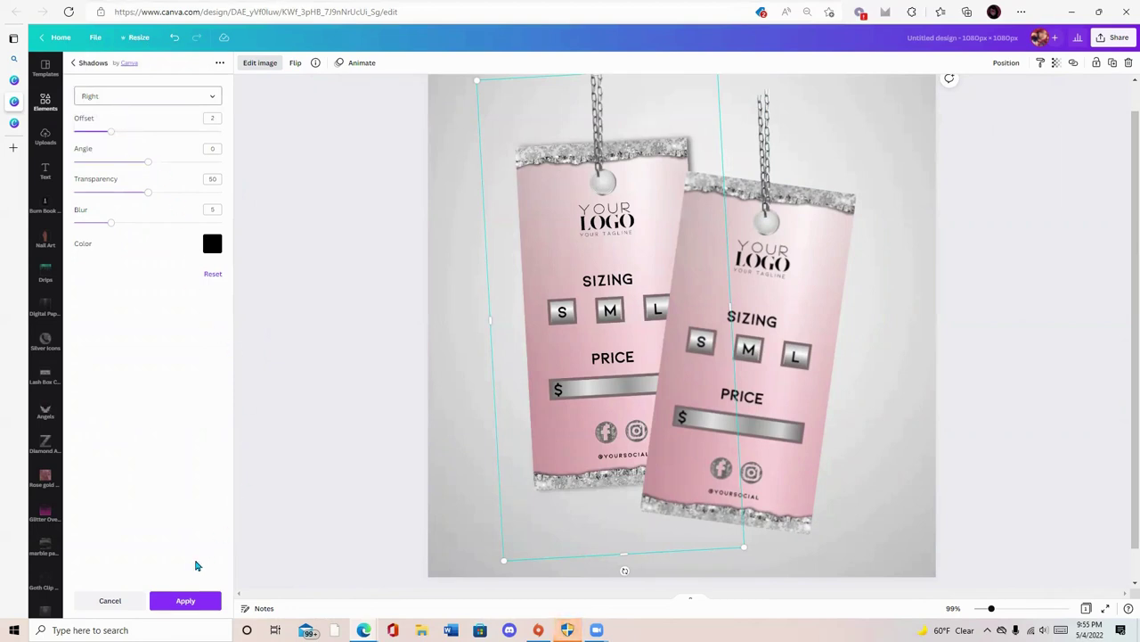
Step: Set the left label's shadow transparency to 45 and blur to 7, and apply the shadow
{"action": "left_click_drag", "start_coordinate": [111, 136], "coordinate": [118, 136]}
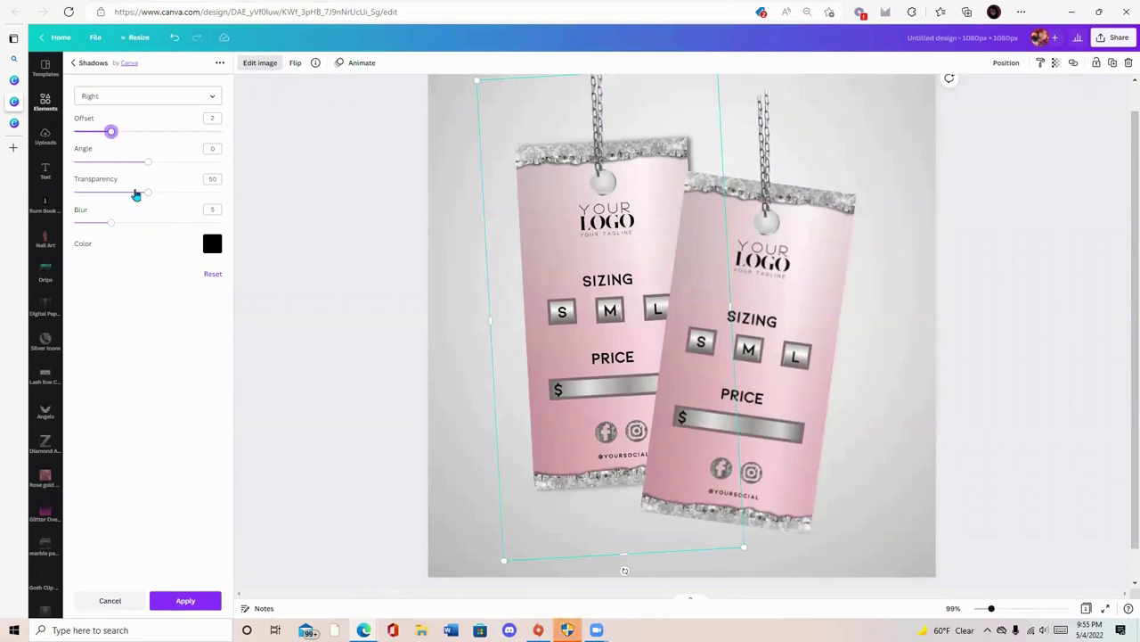
{"action": "mouse_move", "coordinate": [150, 195]}
{"action": "left_mouse_down"}
{"action": "mouse_move", "coordinate": [176, 197]}
{"action": "mouse_move", "coordinate": [135, 203]}
{"action": "left_mouse_up"}
{"action": "left_click_drag", "start_coordinate": [114, 228], "coordinate": [123, 223]}
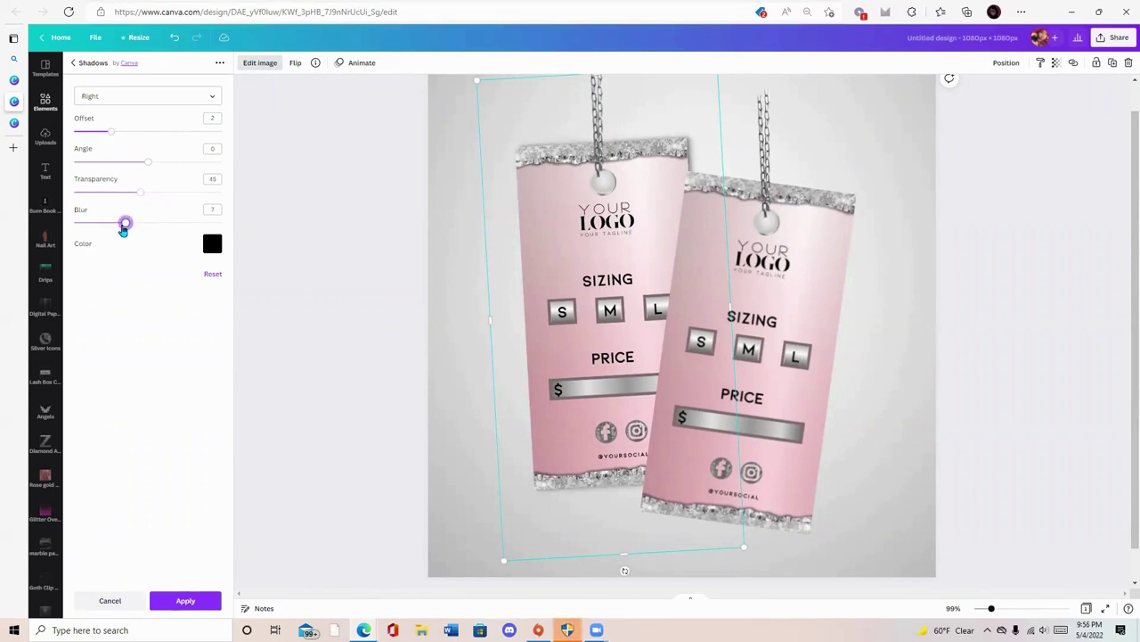
{"action": "left_click", "coordinate": [180, 605]}
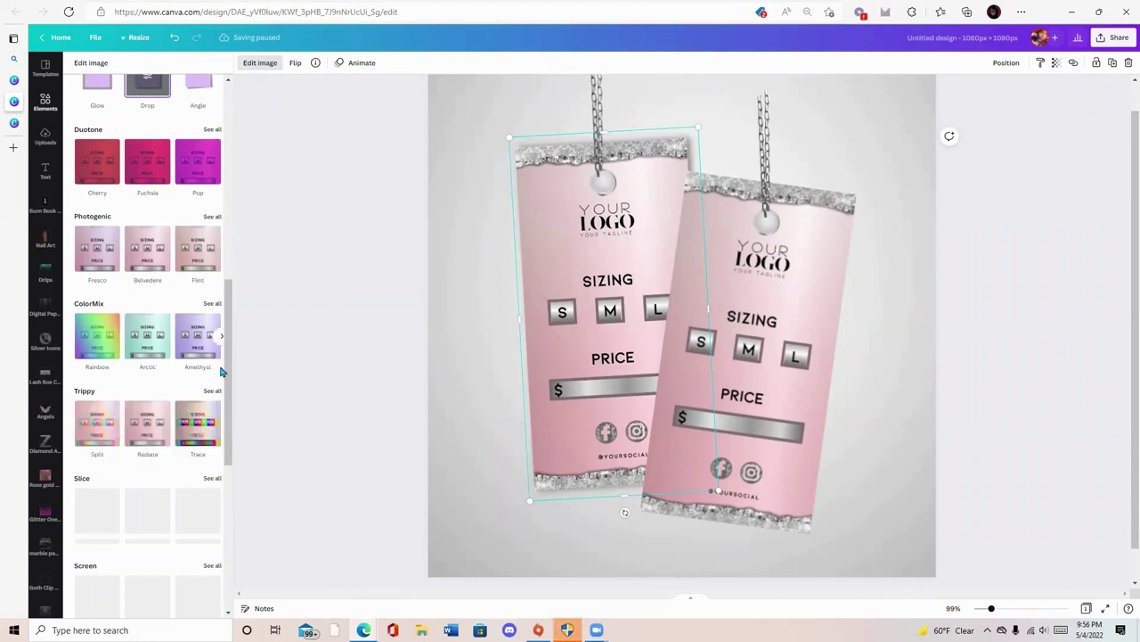
{"action": "scroll", "coordinate": [182, 403], "scroll_direction": "down", "scroll_amount": 5}
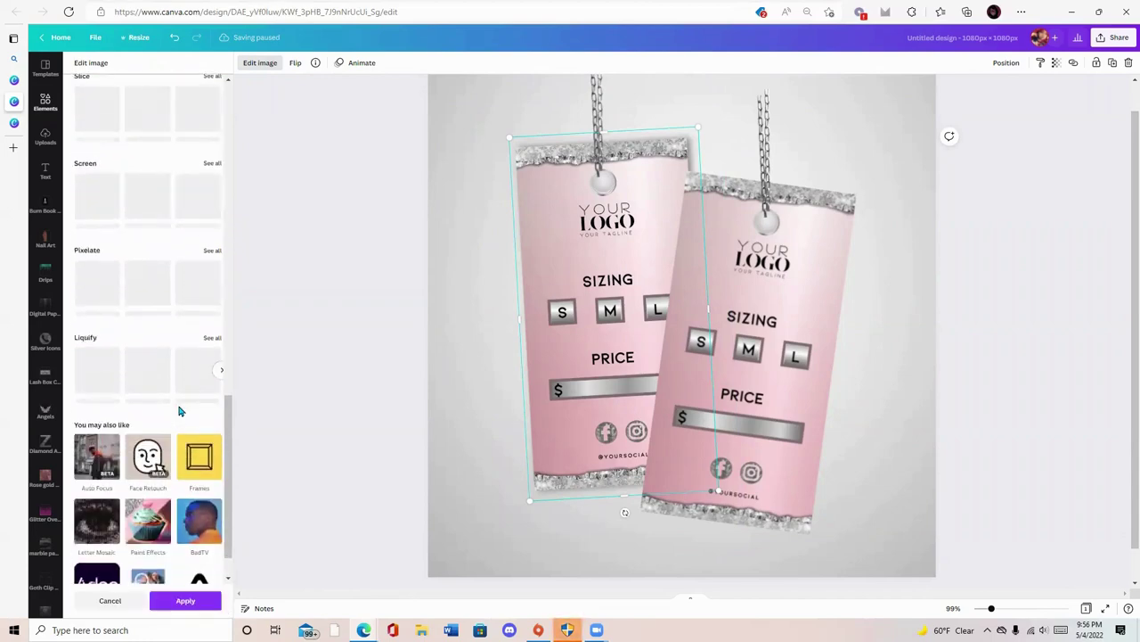
{"action": "scroll", "coordinate": [179, 410], "scroll_direction": "down", "scroll_amount": 1}
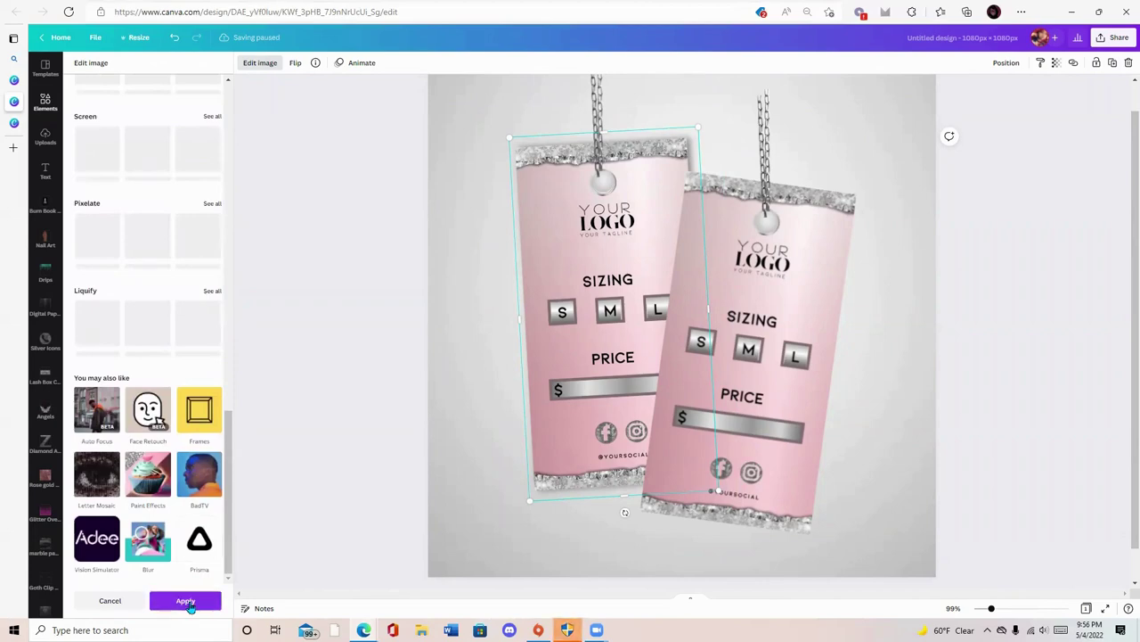
{"action": "left_click", "coordinate": [185, 602]}
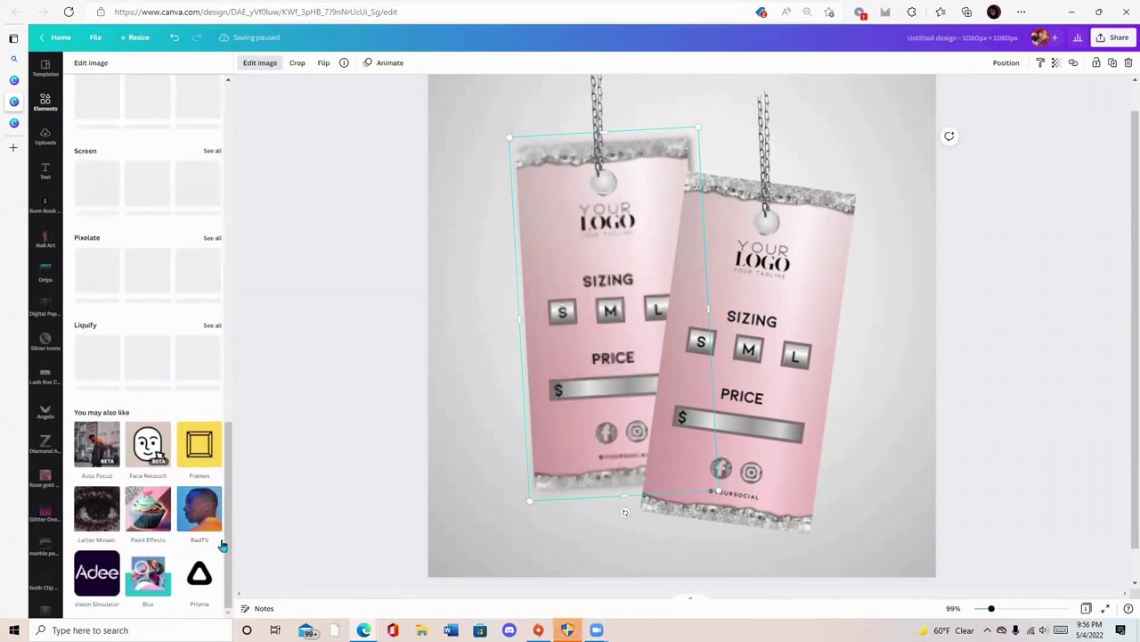
Step: Apply a Drop shadow with its default settings to the right label image
{"action": "left_click", "coordinate": [698, 352]}
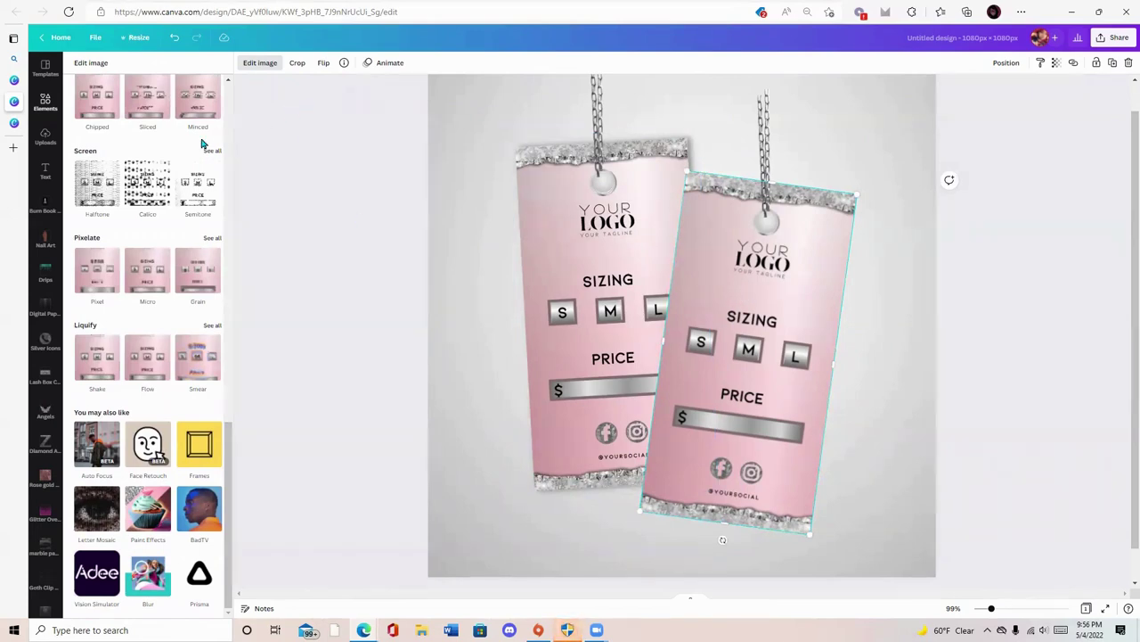
{"action": "scroll", "coordinate": [201, 144], "scroll_direction": "up", "scroll_amount": 10}
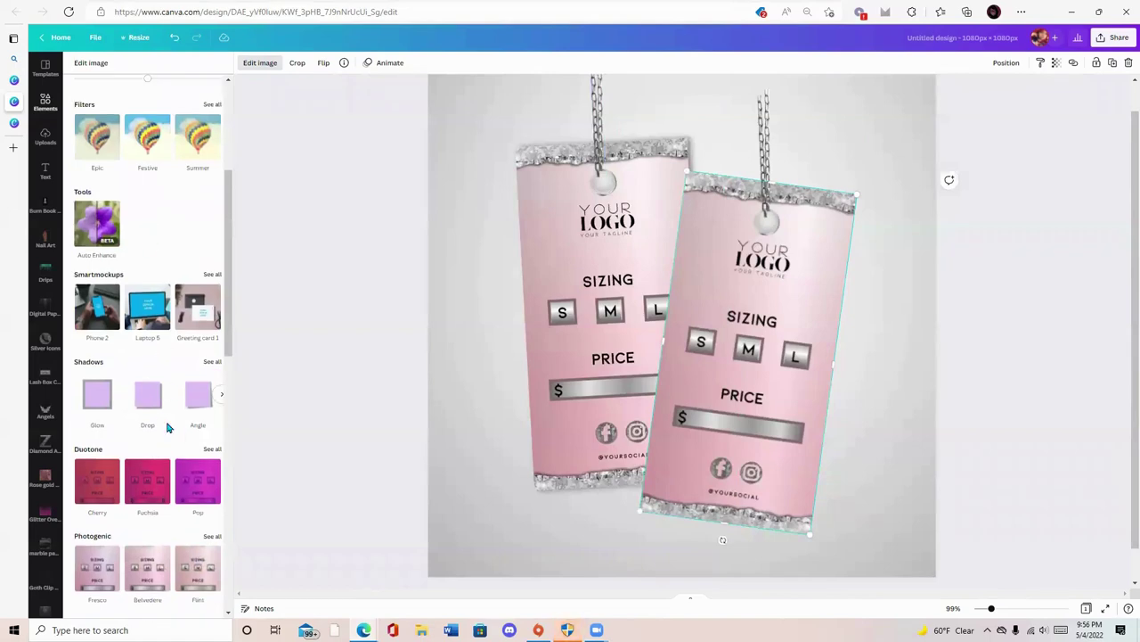
{"action": "left_click", "coordinate": [157, 410]}
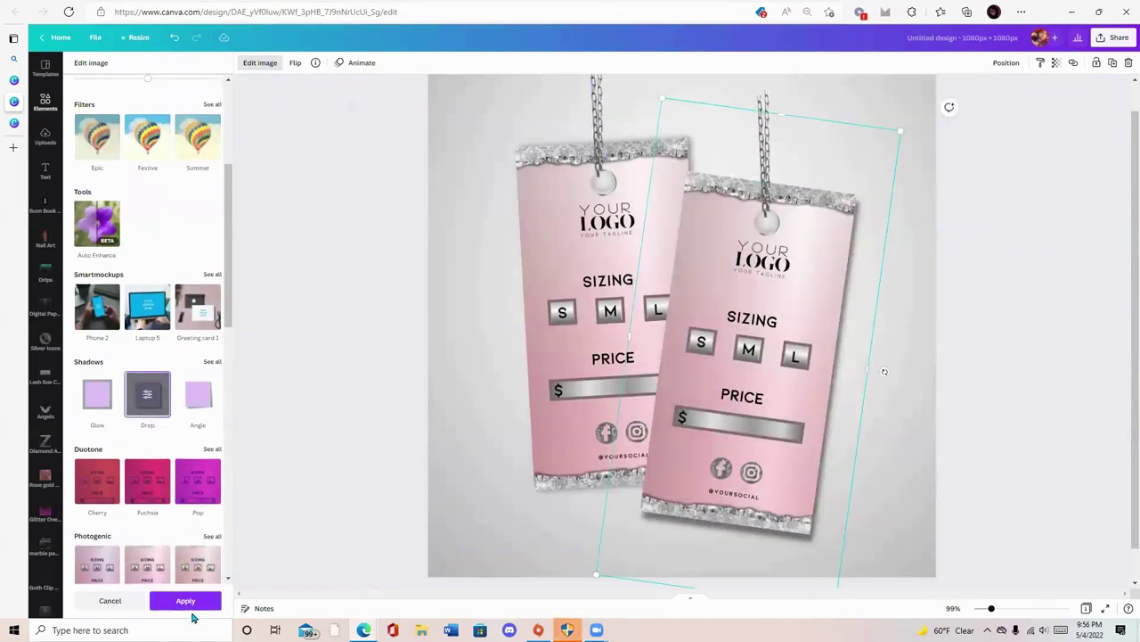
{"action": "left_click", "coordinate": [188, 606]}
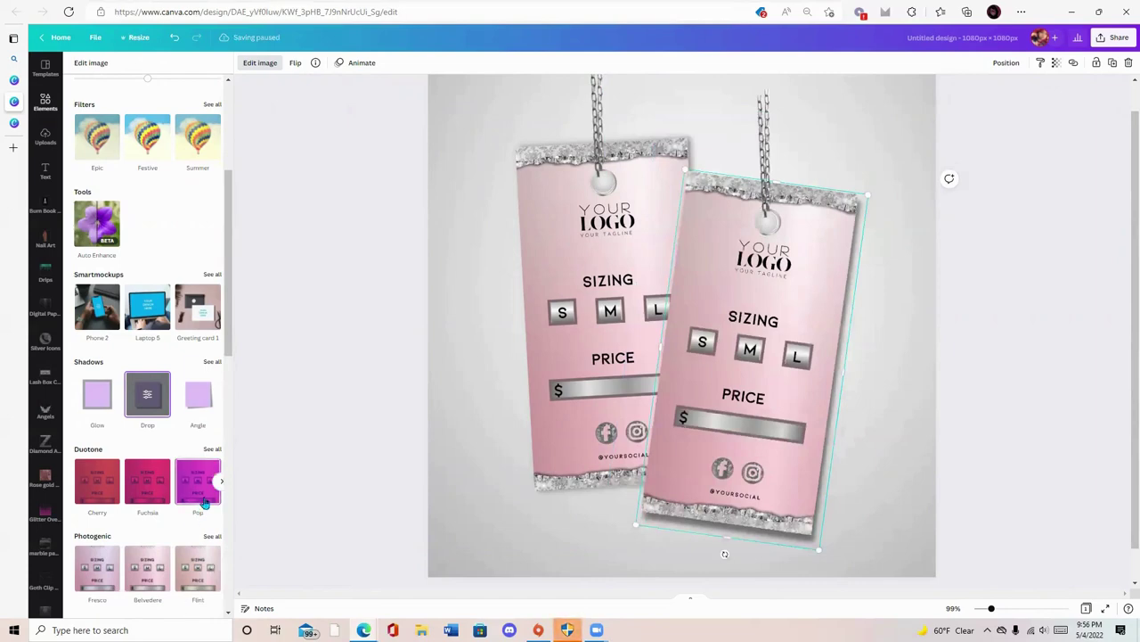
{"action": "left_click", "coordinate": [315, 256]}
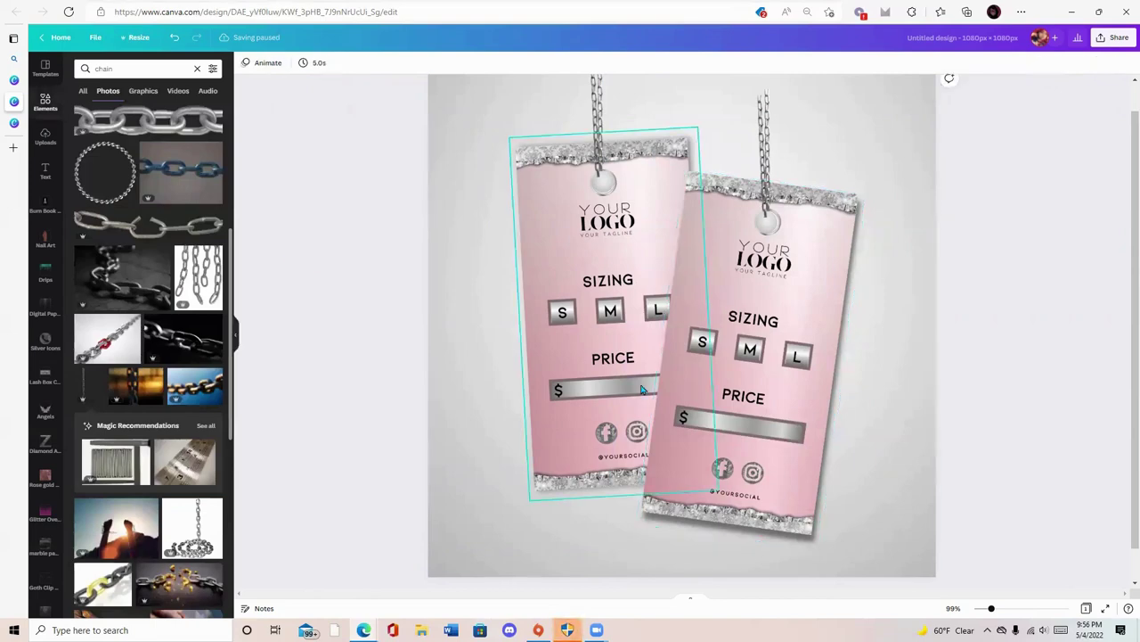
Step: Search the elements for dropshadow, add the soft elliptical shadow graphic and place it across the left label's lower edge
{"action": "left_click", "coordinate": [45, 102]}
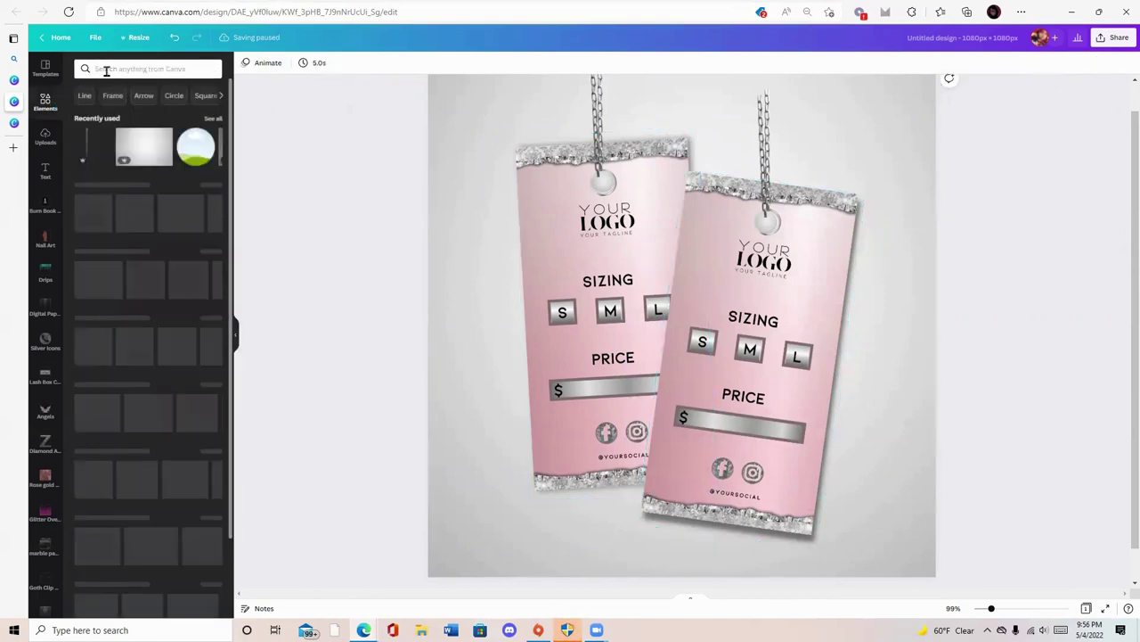
{"action": "left_click", "coordinate": [103, 69]}
{"action": "type", "text": "drops"}
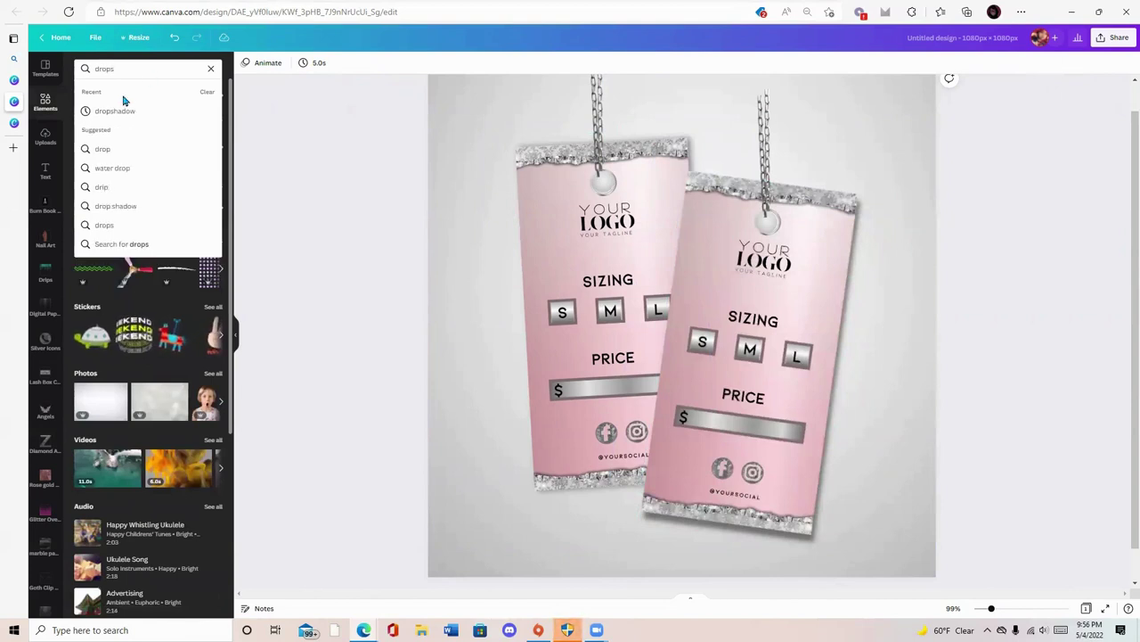
{"action": "left_click", "coordinate": [127, 109]}
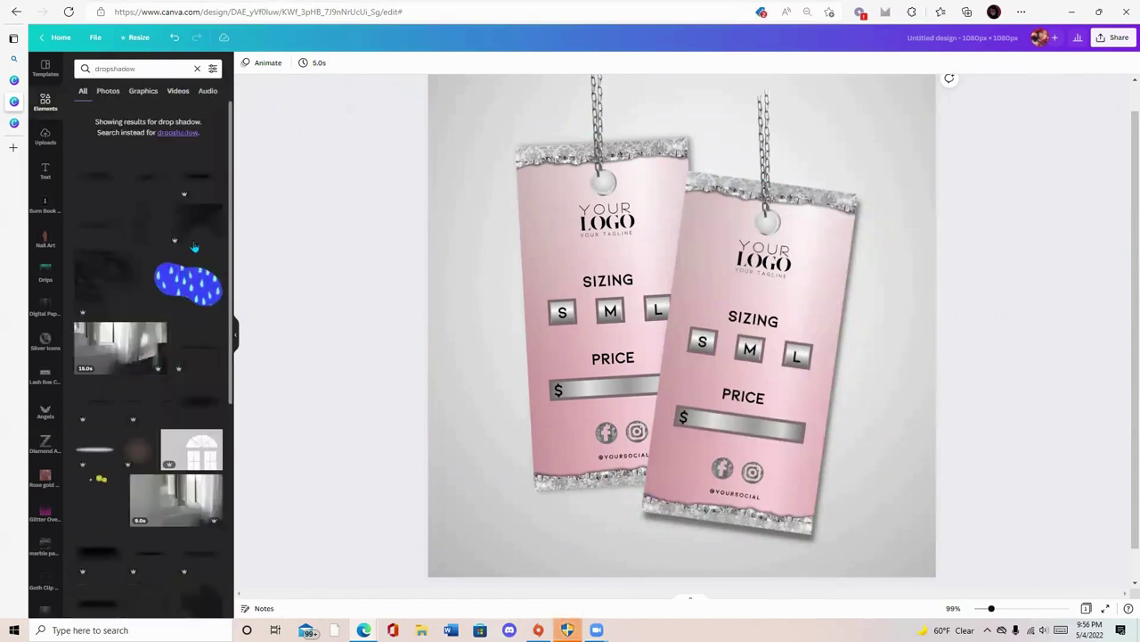
{"action": "left_click", "coordinate": [94, 450]}
{"action": "left_click_drag", "start_coordinate": [885, 363], "coordinate": [677, 403]}
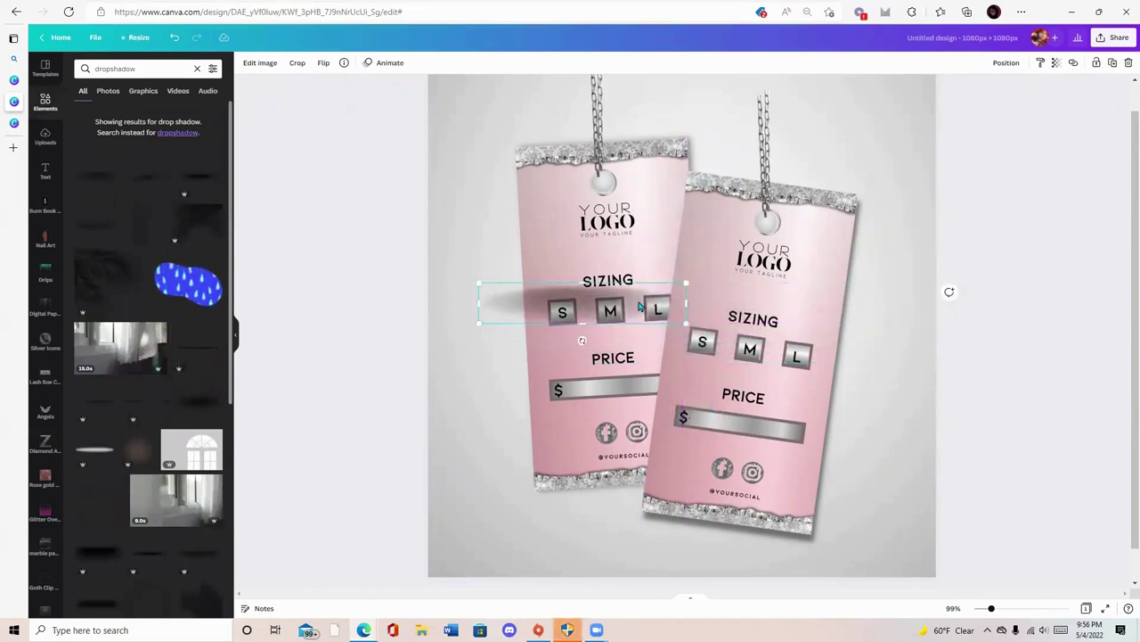
{"action": "left_click_drag", "start_coordinate": [642, 305], "coordinate": [630, 479]}
Step: Send the shadow graphic behind both labels and reduce its Transparency value to about 69
{"action": "left_click", "coordinate": [1008, 64]}
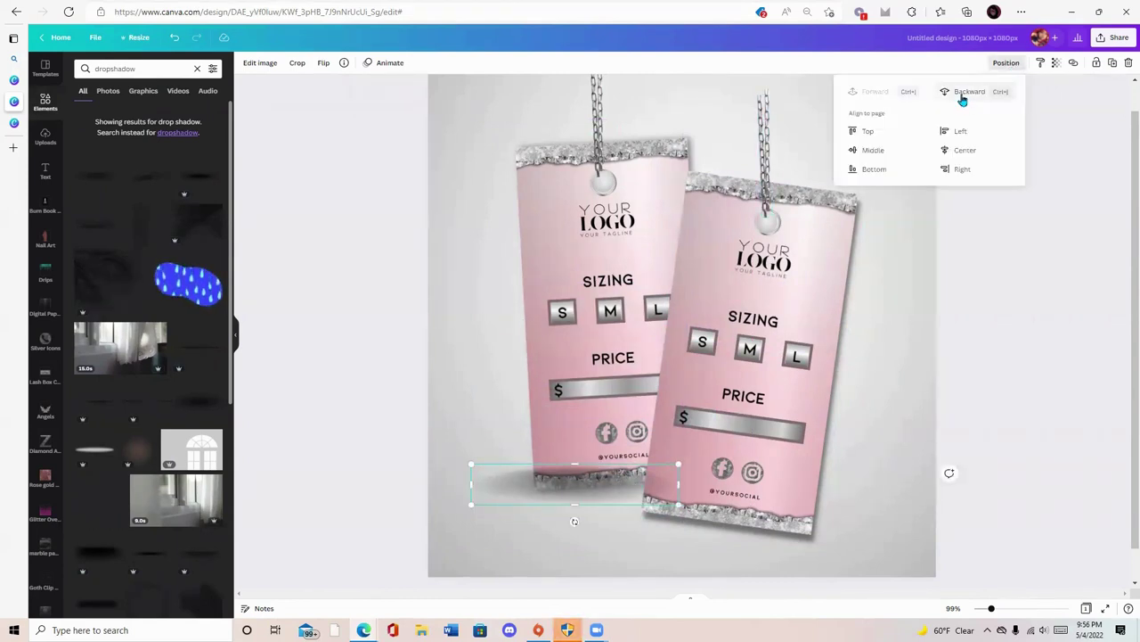
{"action": "left_click", "coordinate": [955, 93]}
{"action": "left_click", "coordinate": [961, 93]}
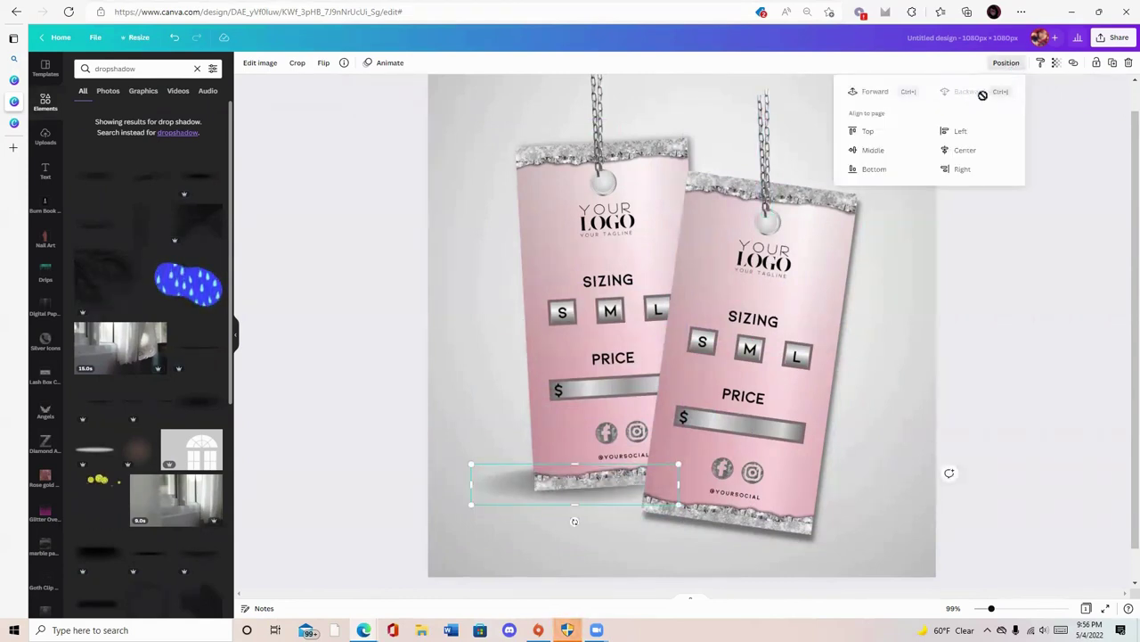
{"action": "left_click", "coordinate": [1057, 62]}
{"action": "left_click_drag", "start_coordinate": [1049, 105], "coordinate": [1025, 114]}
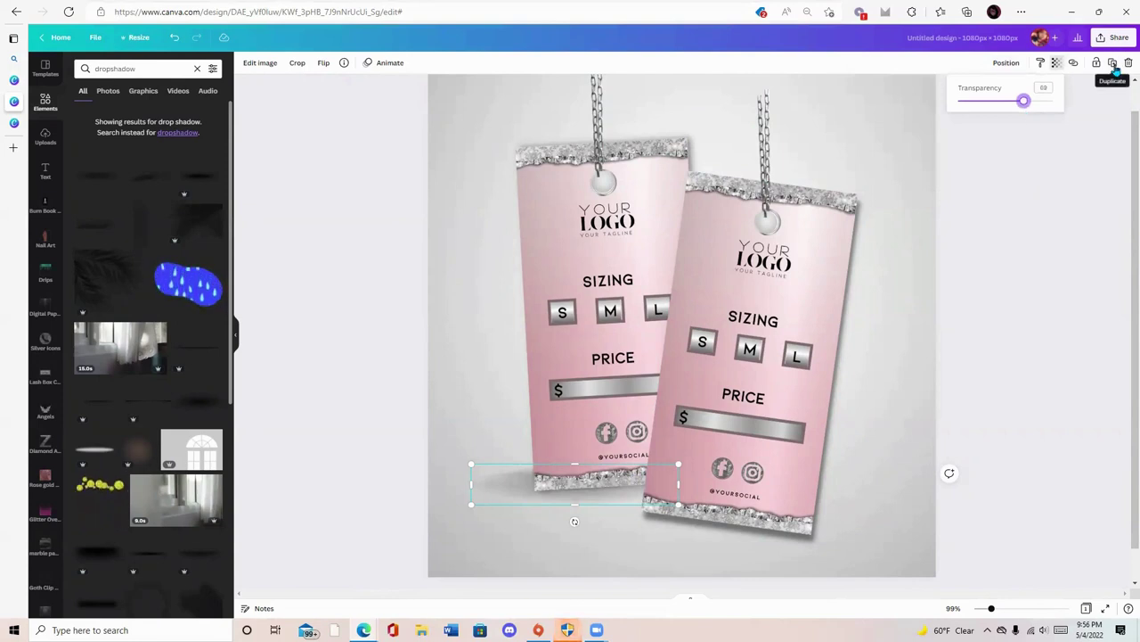
{"action": "key", "text": "Escape"}
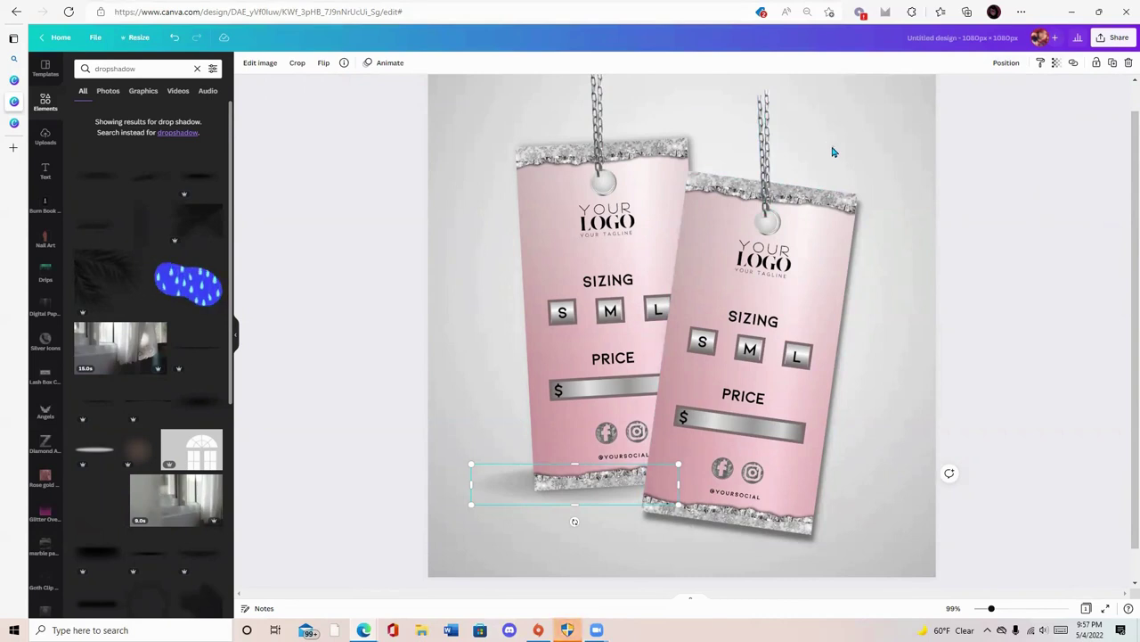
Step: Extend both of the right label's chains up past the page's upper edge and straighten them so they hang parallel
{"action": "left_click", "coordinate": [763, 134]}
{"action": "left_click_drag", "start_coordinate": [759, 91], "coordinate": [750, 75]}
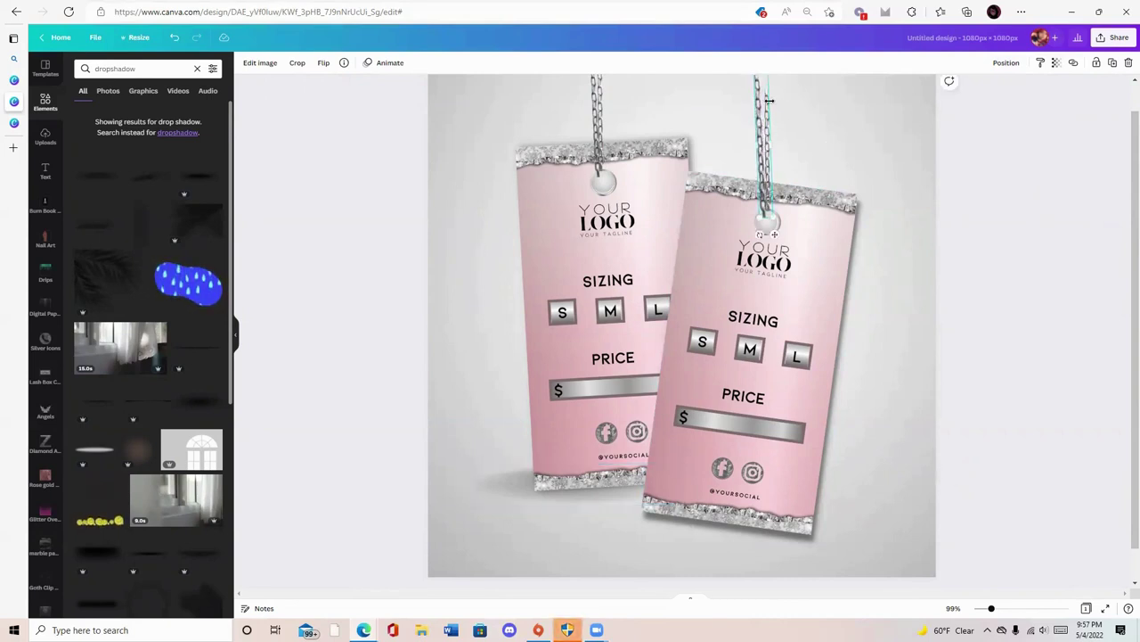
{"action": "left_click", "coordinate": [967, 211]}
{"action": "left_click", "coordinate": [766, 115]}
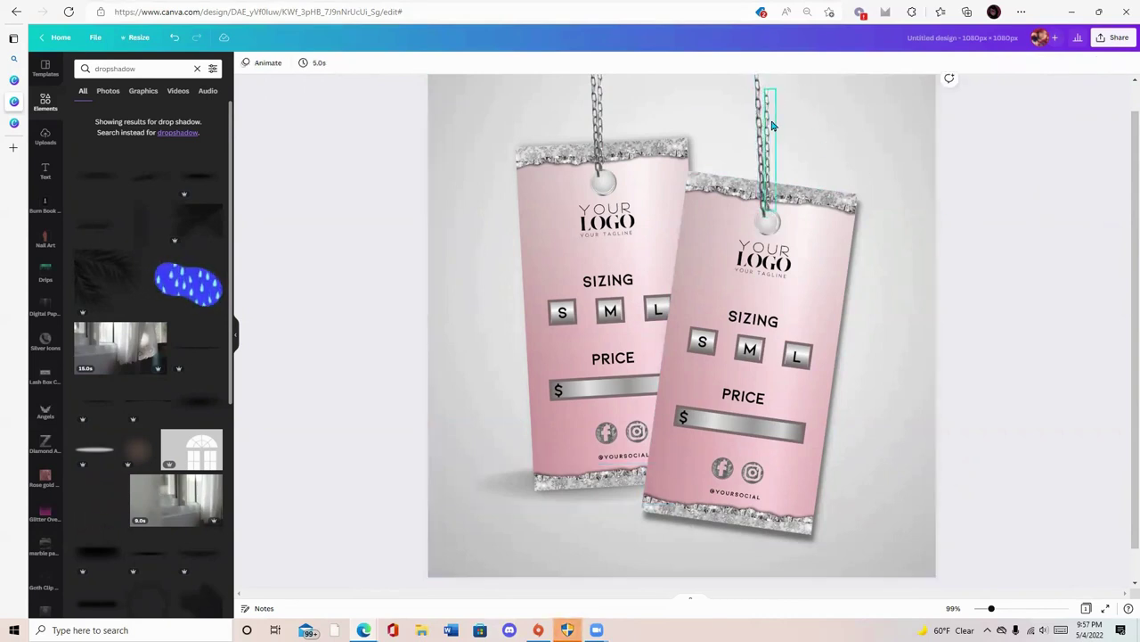
{"action": "left_click_drag", "start_coordinate": [767, 86], "coordinate": [768, 68]}
{"action": "left_click", "coordinate": [971, 206]}
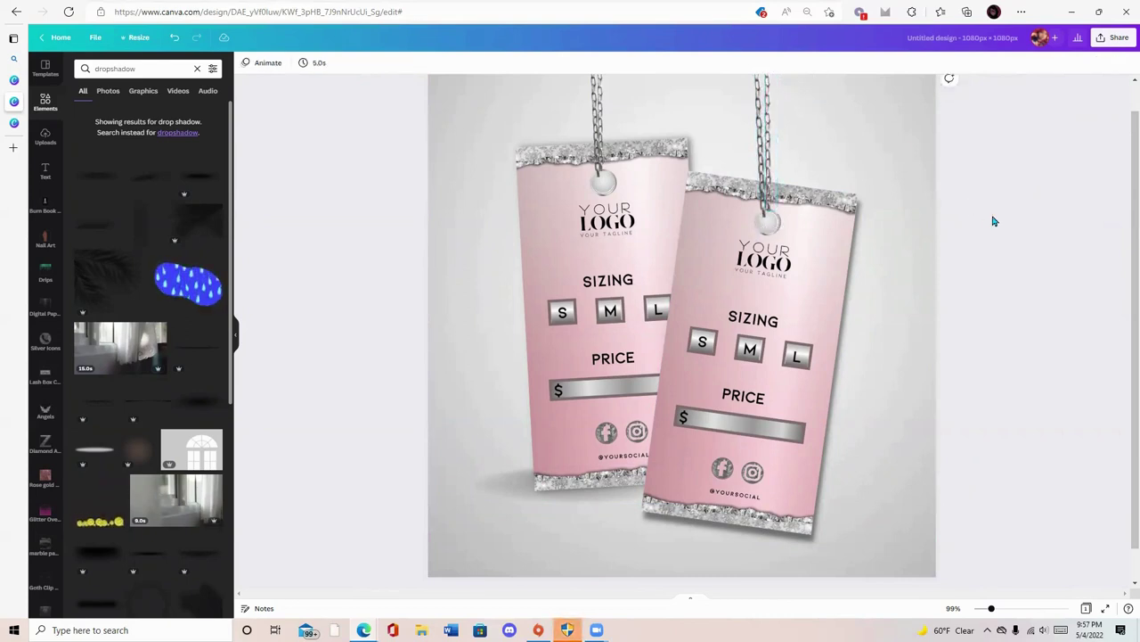
{"action": "left_click", "coordinate": [766, 156]}
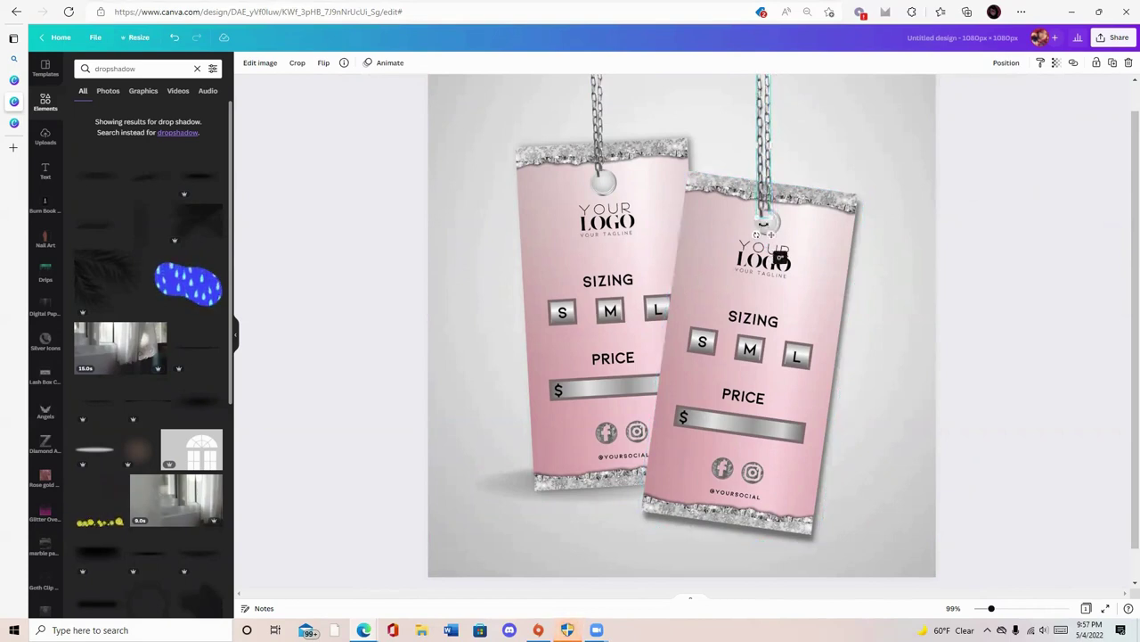
{"action": "left_click_drag", "start_coordinate": [985, 186], "coordinate": [768, 125]}
{"action": "left_click", "coordinate": [969, 192]}
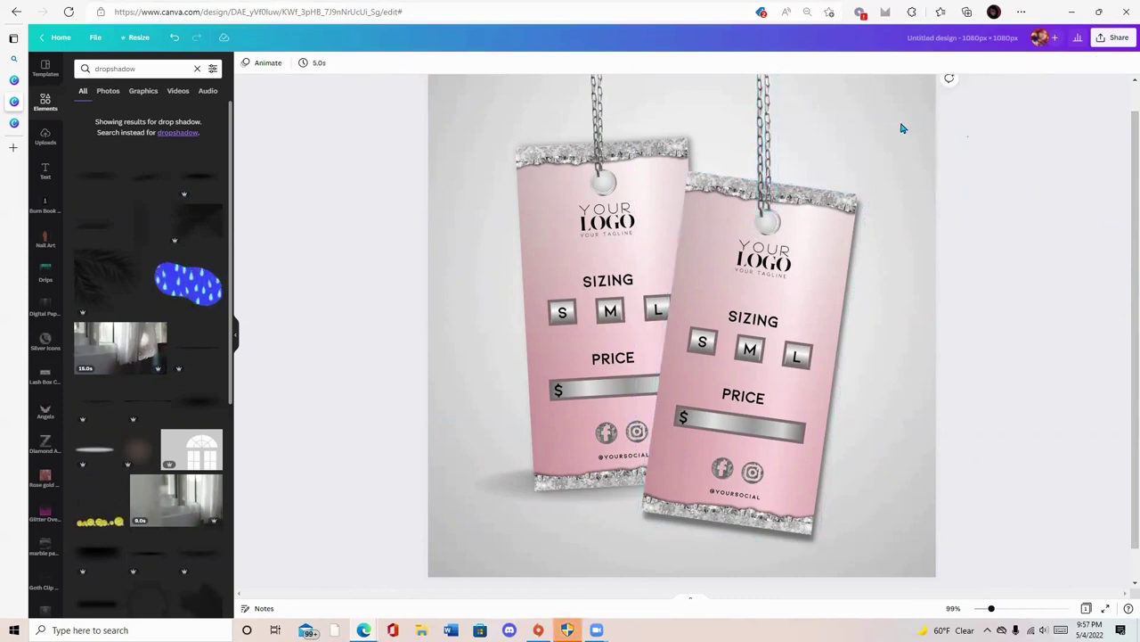
Step: Group the right label's two chains and rotate the group slightly to follow the label's tilt
{"action": "left_click_drag", "start_coordinate": [970, 137], "coordinate": [734, 102]}
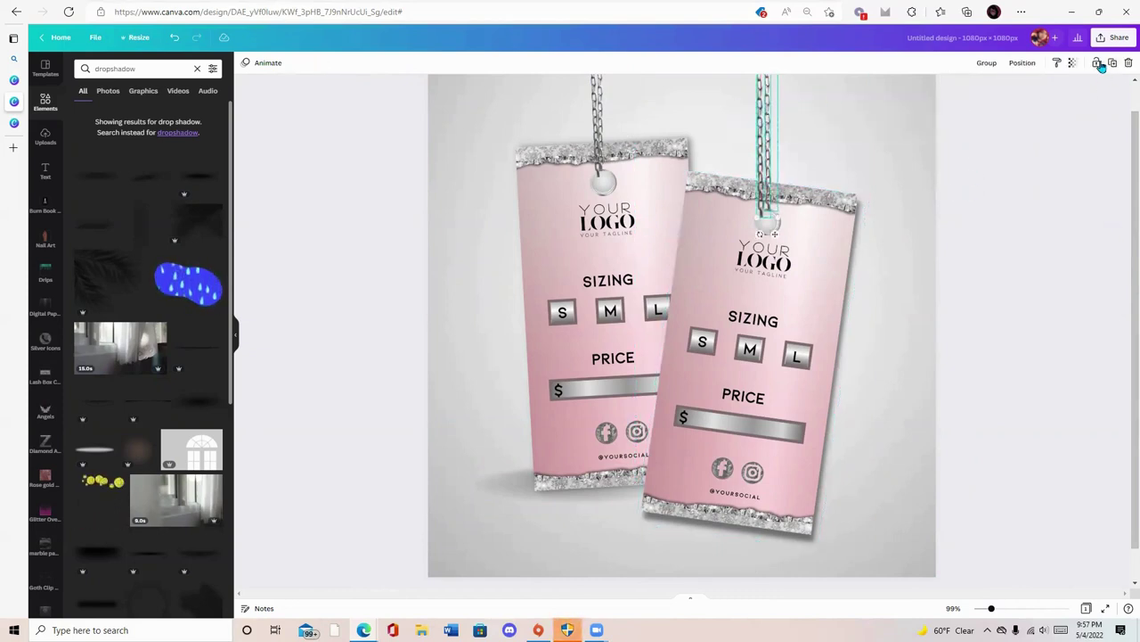
{"action": "left_click", "coordinate": [986, 63]}
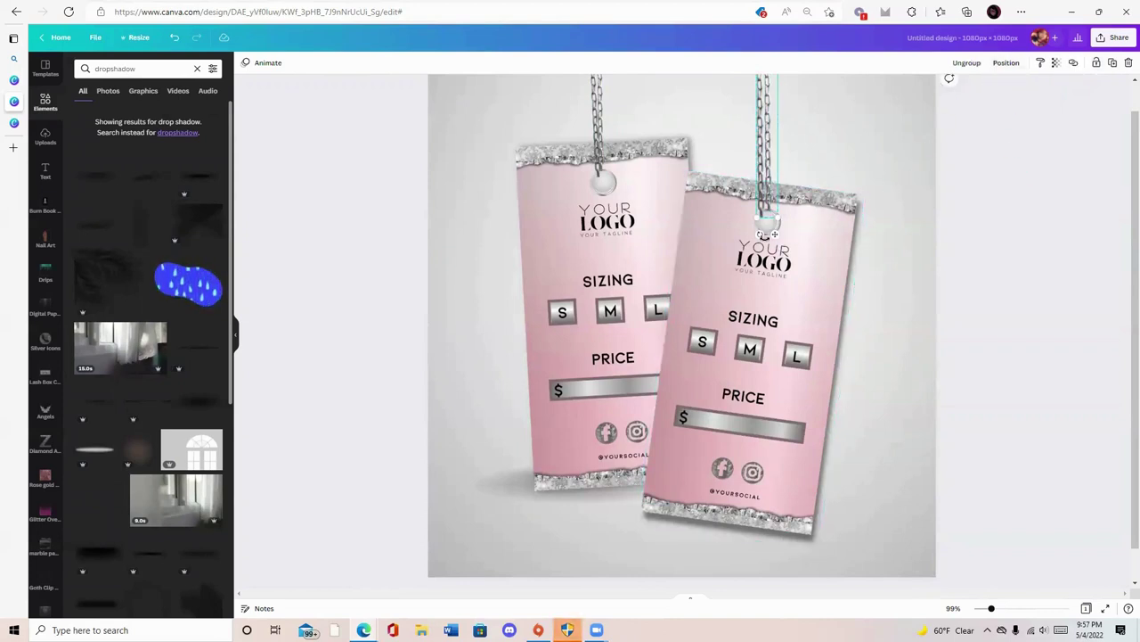
{"action": "mouse_move", "coordinate": [760, 234]}
{"action": "left_mouse_down"}
{"action": "mouse_move", "coordinate": [758, 246]}
{"action": "mouse_move", "coordinate": [780, 236]}
{"action": "left_mouse_up"}
{"action": "left_click", "coordinate": [1066, 269]}
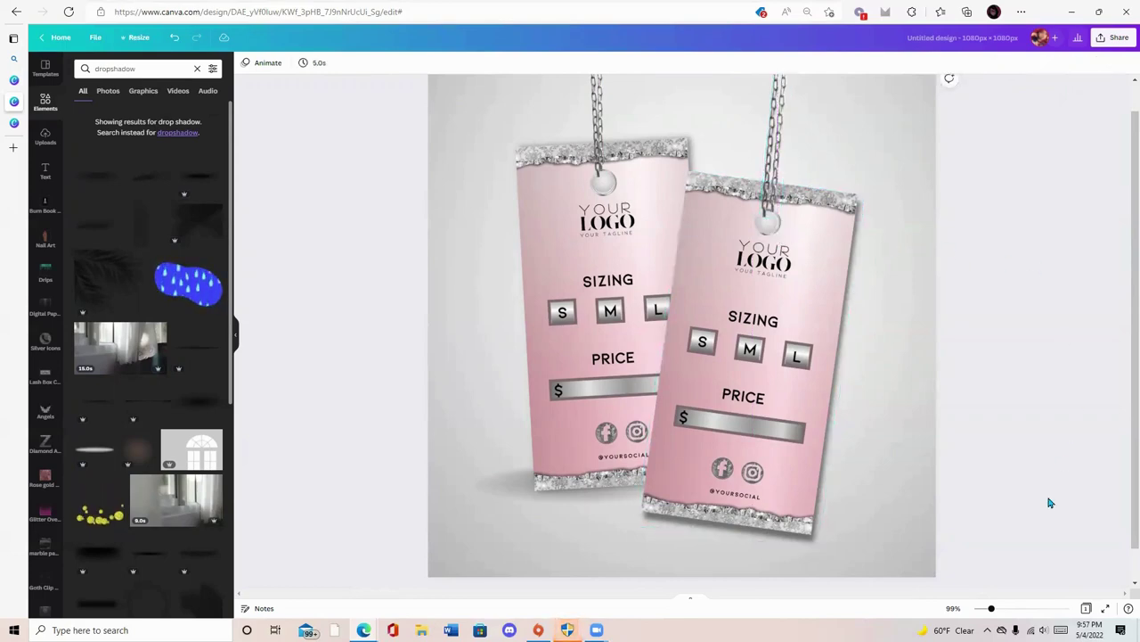
Step: Scale down both labels with their chains and shadow together and center them in the upper part of the page
{"action": "left_click_drag", "start_coordinate": [992, 611], "coordinate": [985, 611]}
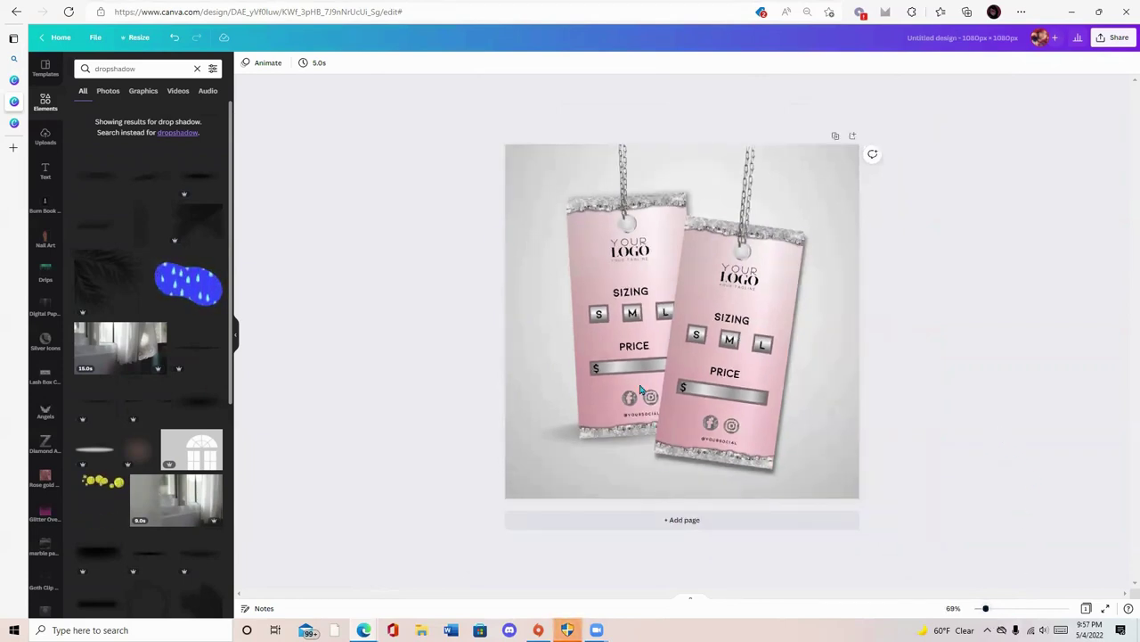
{"action": "left_click_drag", "start_coordinate": [412, 114], "coordinate": [757, 419]}
{"action": "left_click_drag", "start_coordinate": [693, 347], "coordinate": [709, 346]}
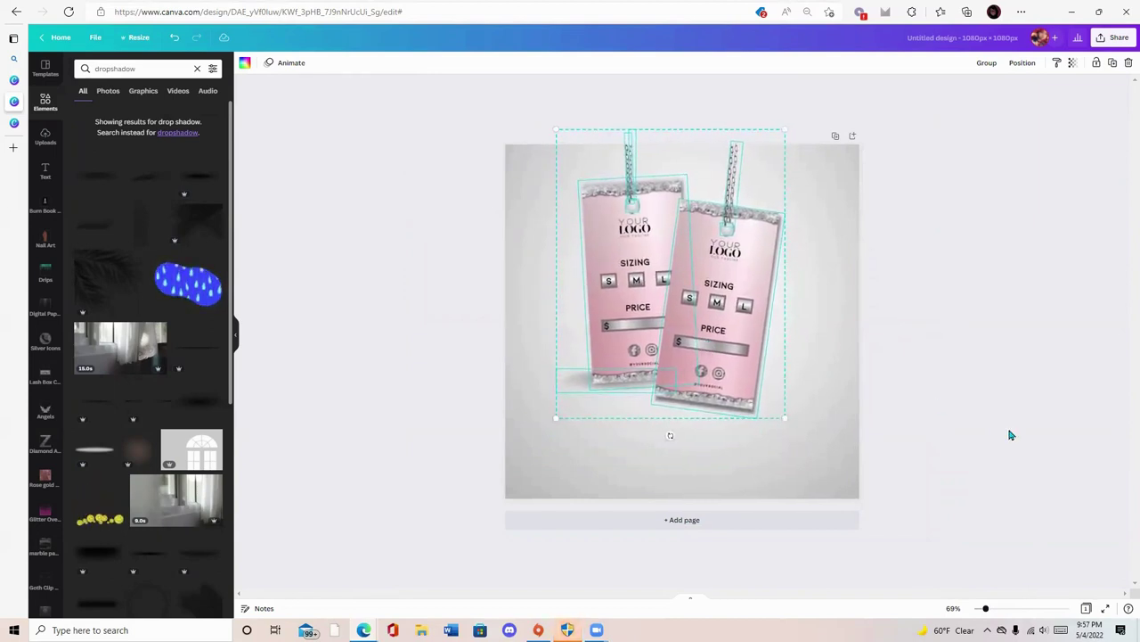
{"action": "left_click", "coordinate": [987, 390]}
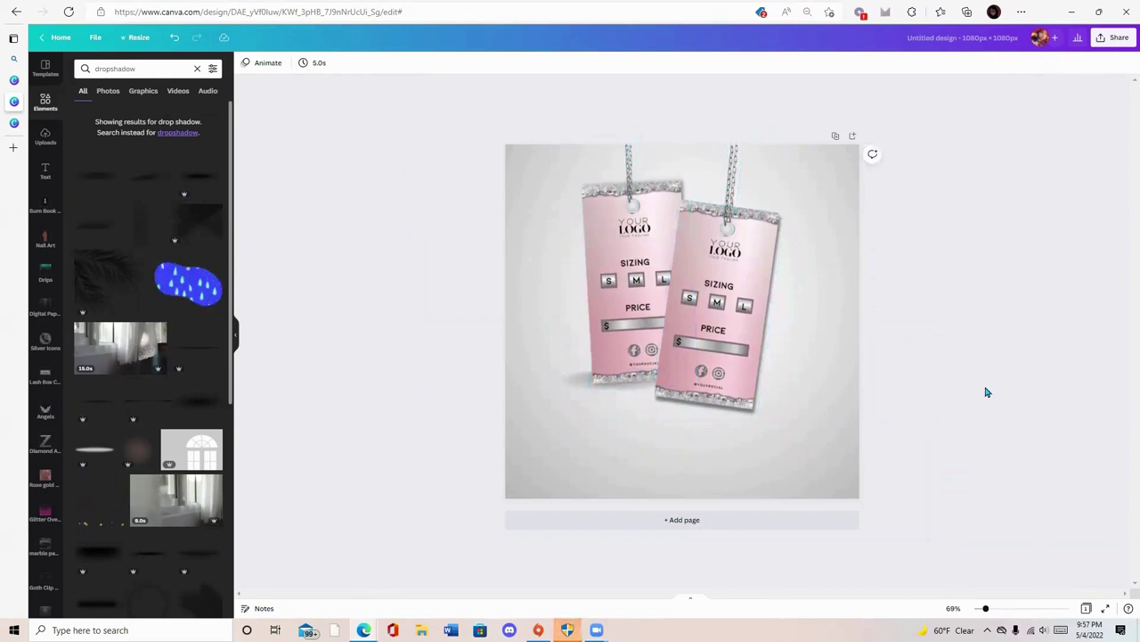
Step: Add a subheading below the labels reading "I hope this was easy to follow.", followed by "Best -" with the creator's name and the social handle
{"action": "left_click", "coordinate": [47, 176]}
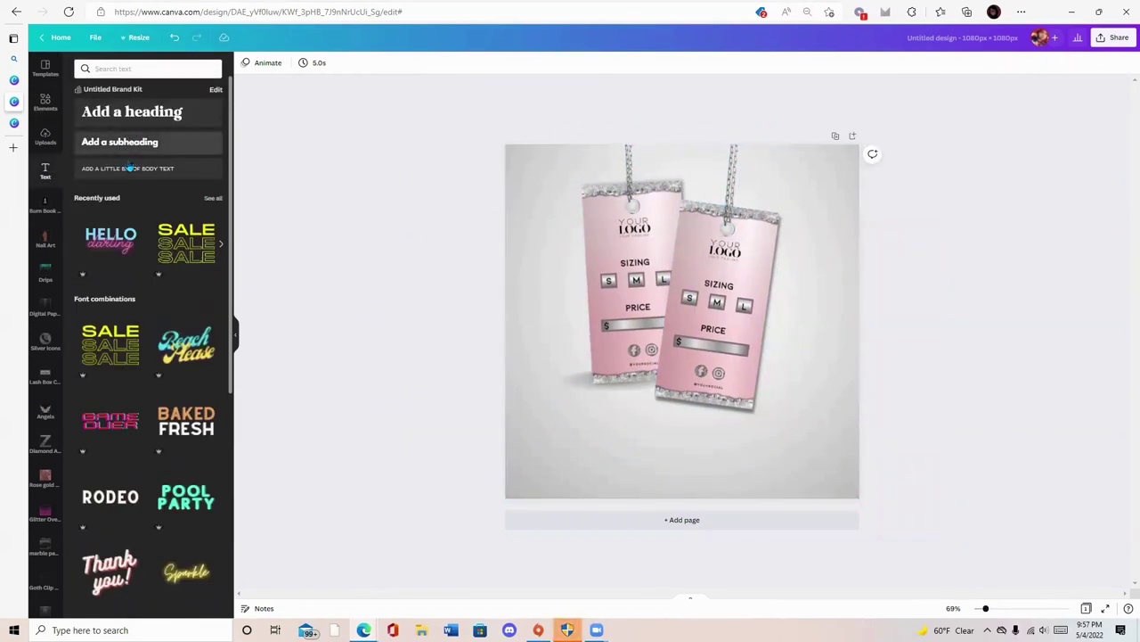
{"action": "left_click_drag", "start_coordinate": [130, 142], "coordinate": [694, 463]}
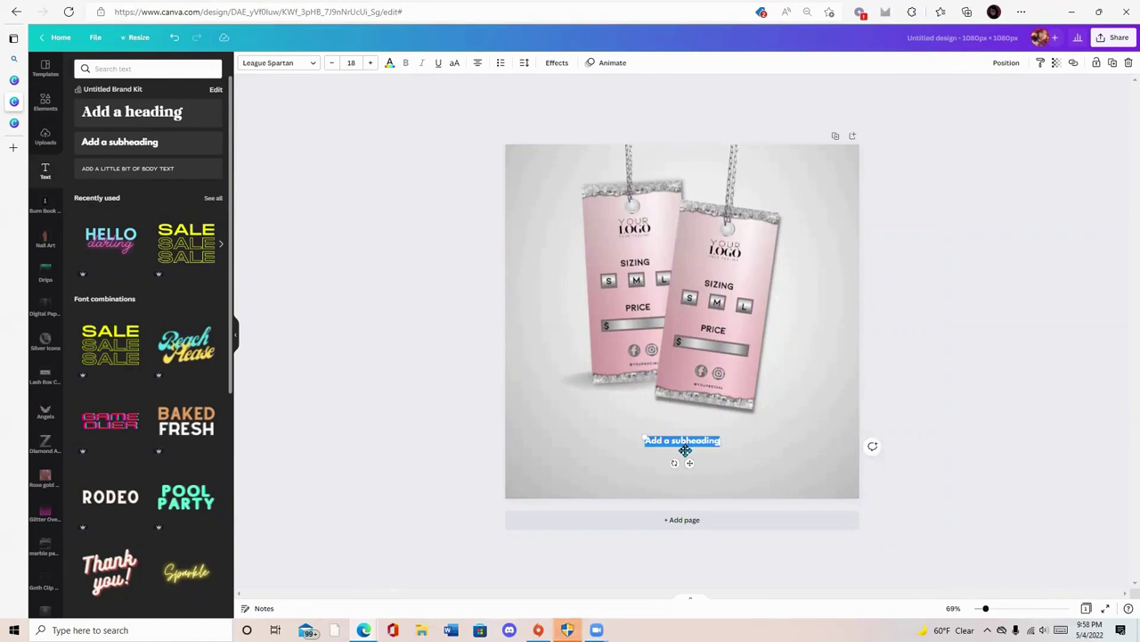
{"action": "key", "text": "BackSpace"}
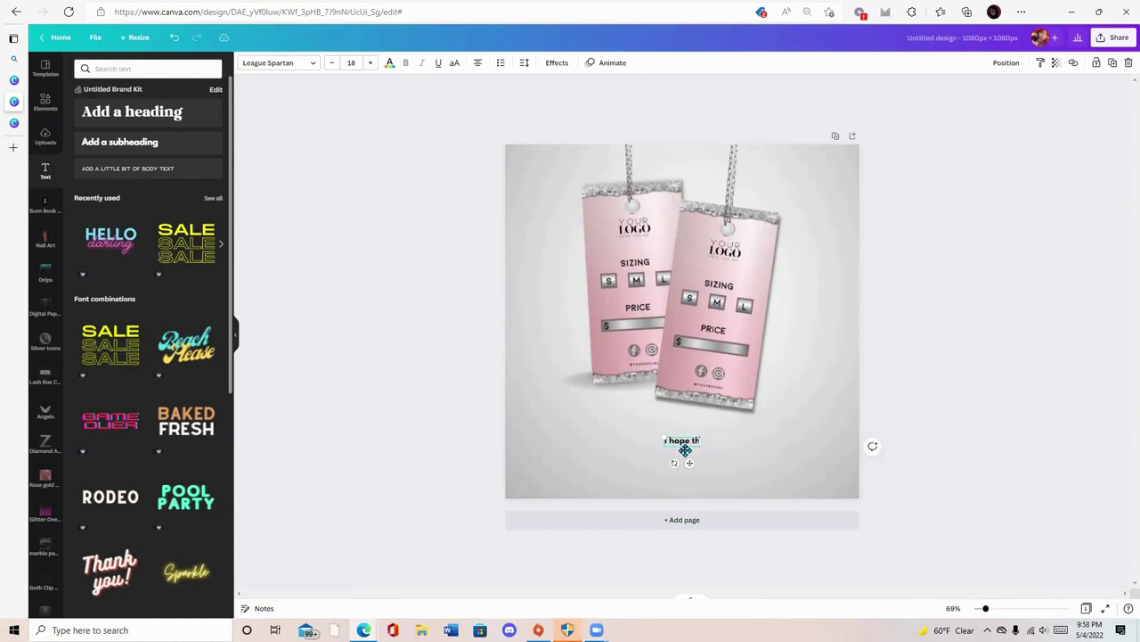
{"action": "type", "text": "I hope this was easy to follow."}
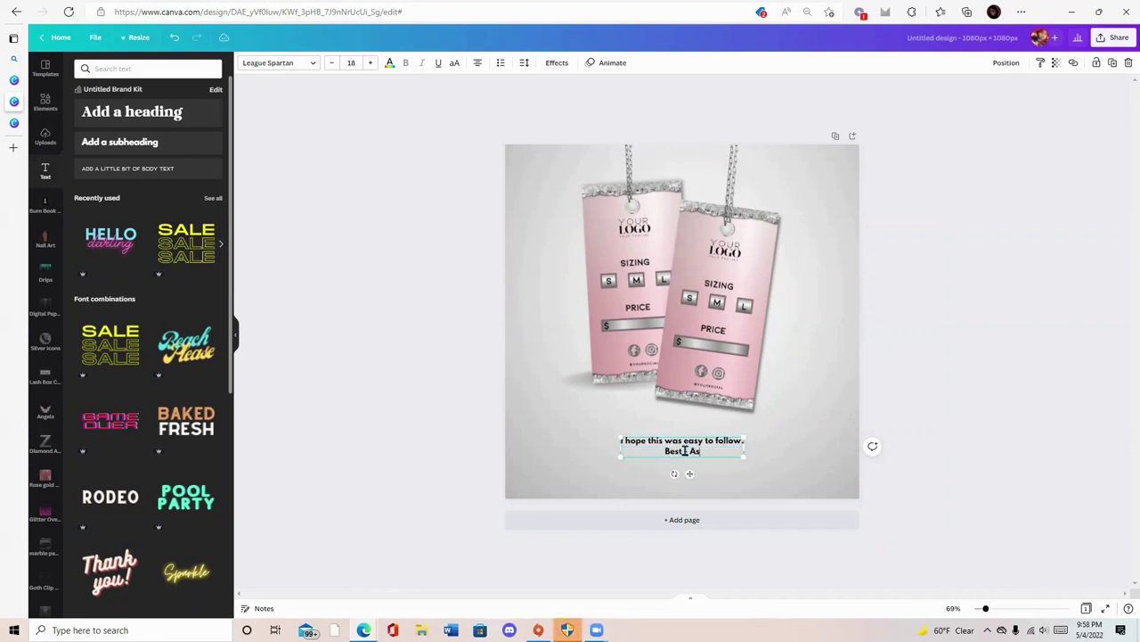
{"action": "key", "text": "Return"}
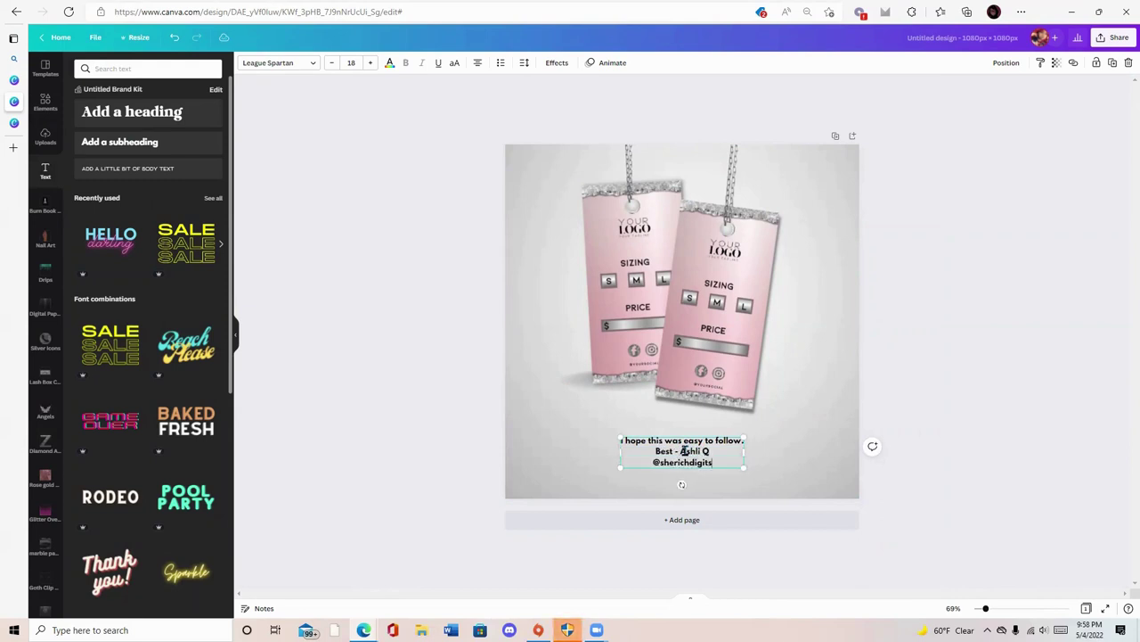
{"action": "left_click", "coordinate": [907, 341]}
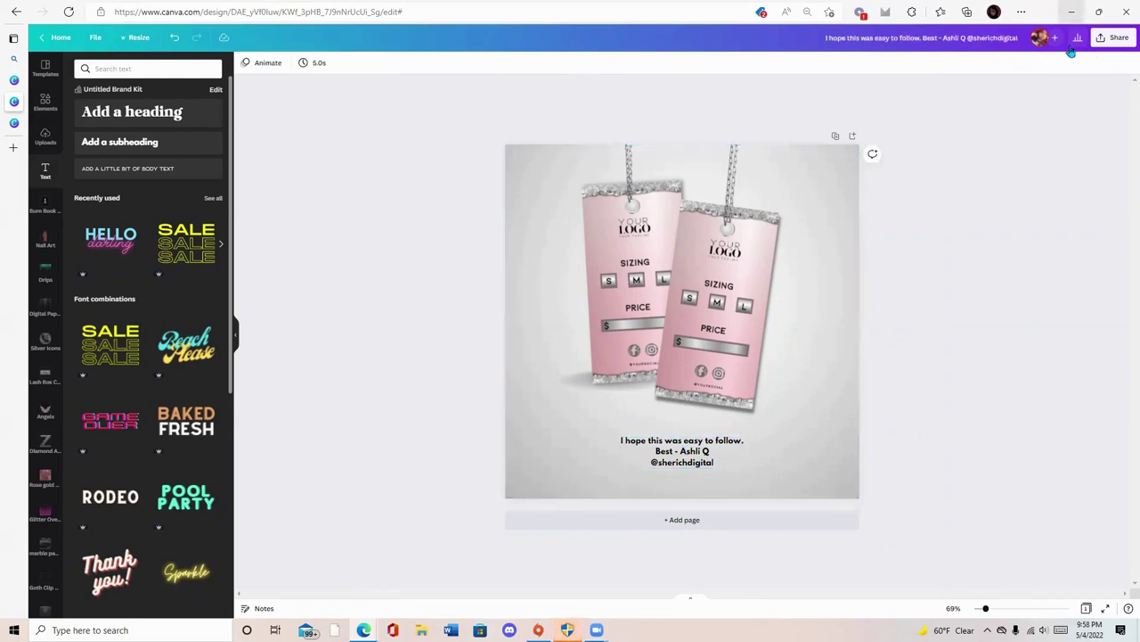
Step: Download the finished mockup as a PNG and dismiss the download notice
{"action": "left_click", "coordinate": [1119, 40]}
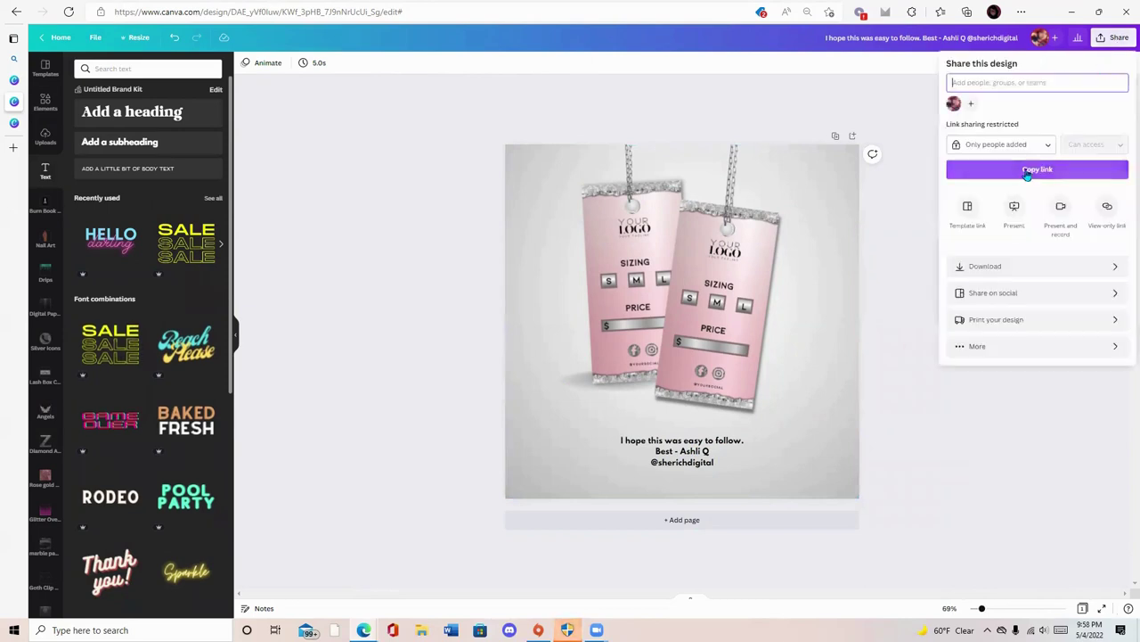
{"action": "left_click", "coordinate": [991, 269]}
{"action": "left_click", "coordinate": [1022, 235]}
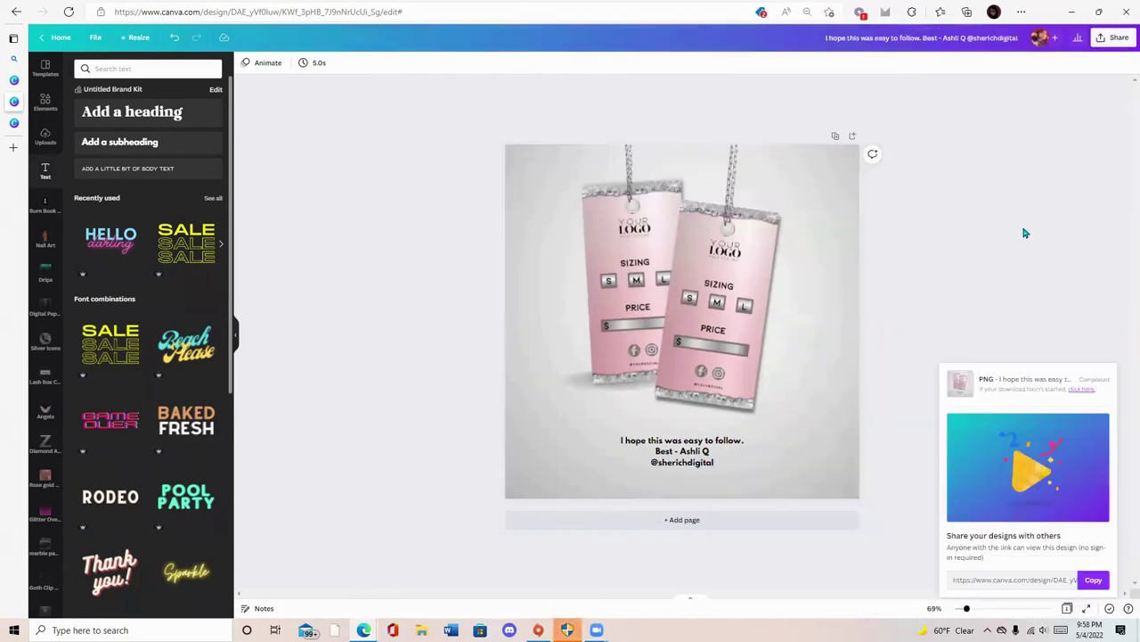
{"action": "left_click", "coordinate": [1024, 233]}
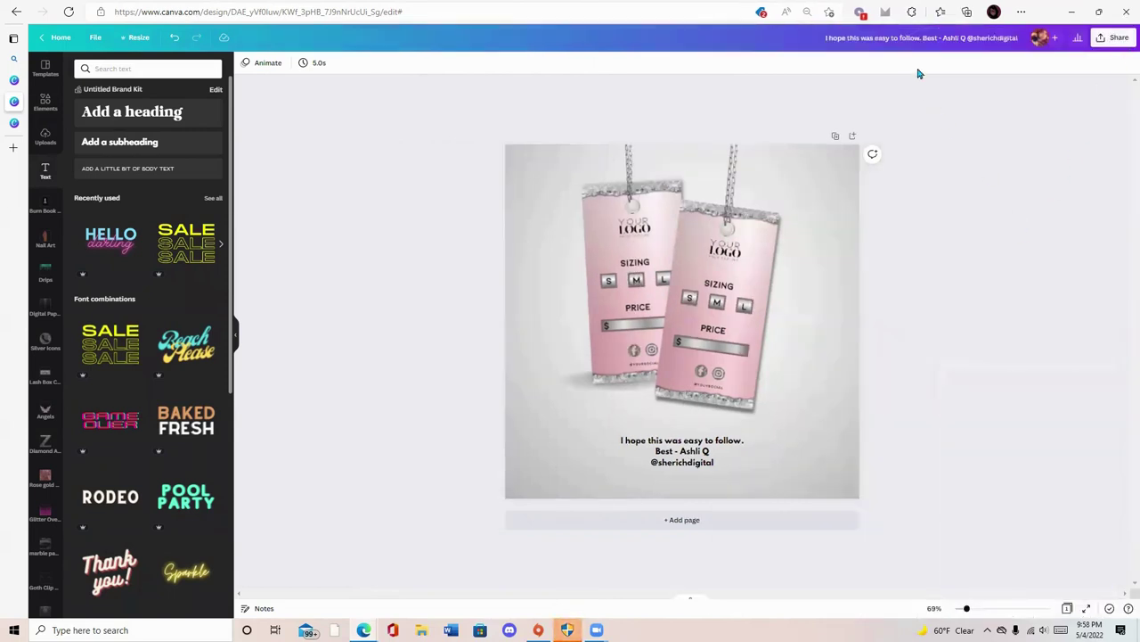